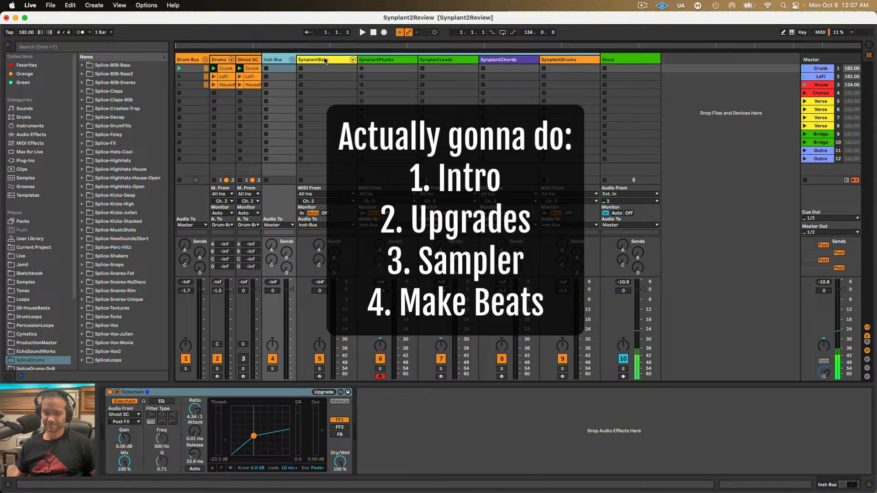
- Arm the SynplantBass track for recording and show its Synplant plugin window over the middle of the session
left_click(325, 61)
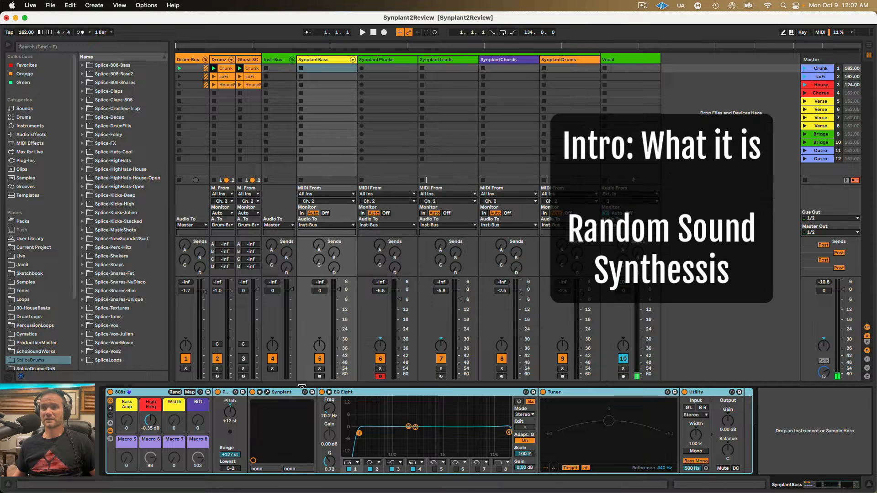
left_click(320, 376)
left_click(266, 392)
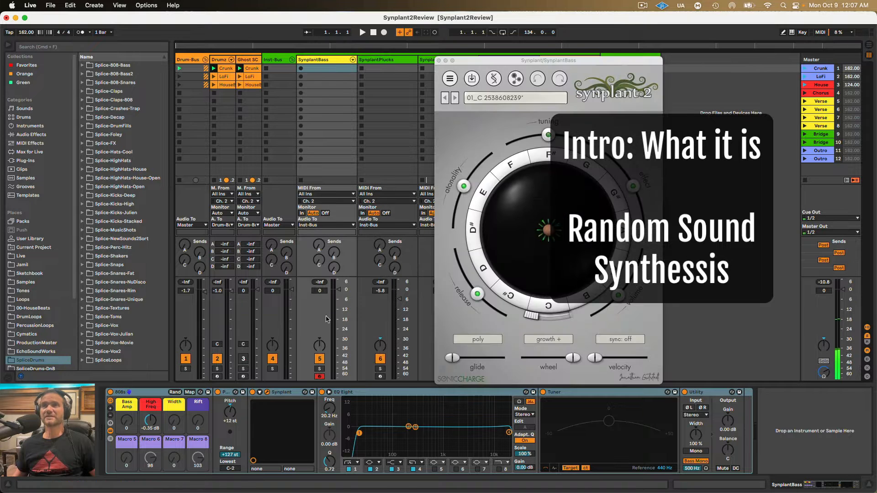
left_click_drag(515, 63, 369, 61)
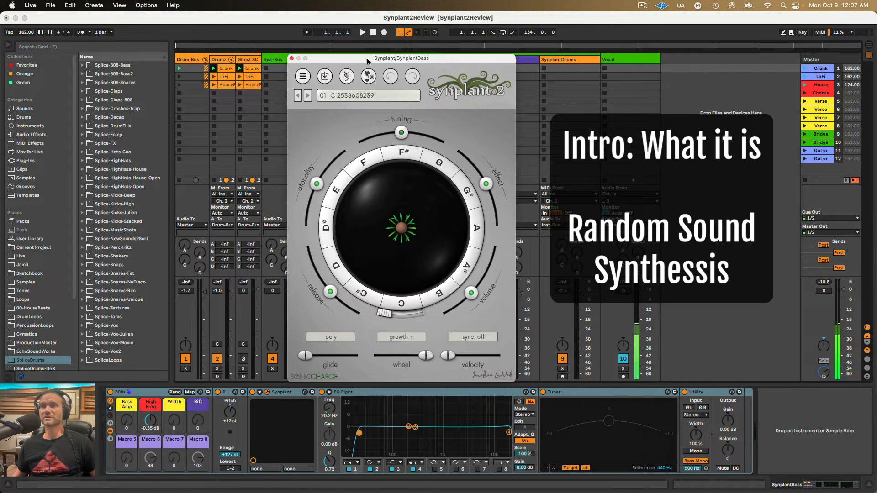
left_click(302, 77)
left_click(302, 76)
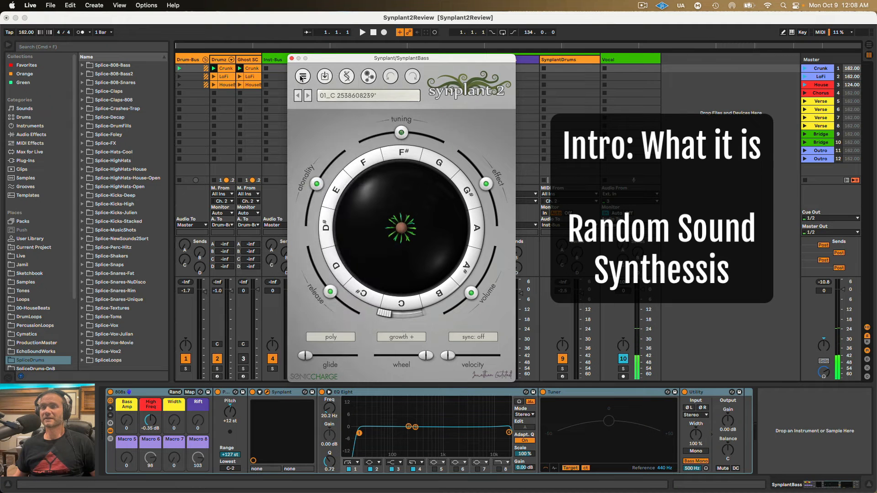
left_click(302, 76)
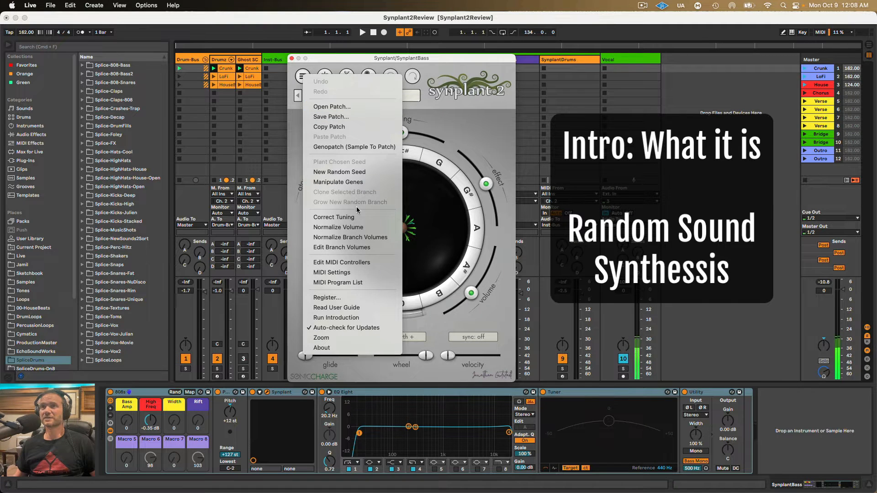
left_click(448, 136)
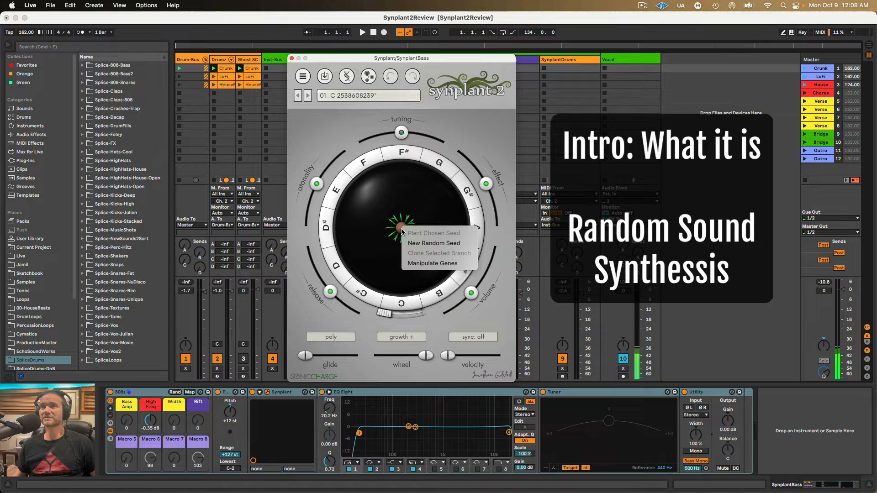
- Plant a new random seed in the SynplantBass patch and grow its D# and G branches outward
left_click(401, 228)
left_click(410, 243)
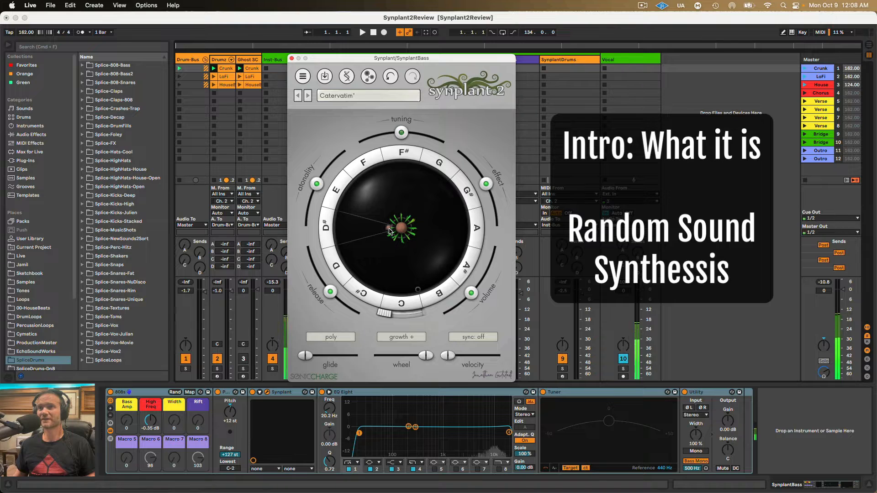
mouse_move(362, 232)
left_mouse_down()
mouse_move(343, 230)
mouse_move(350, 230)
left_mouse_up()
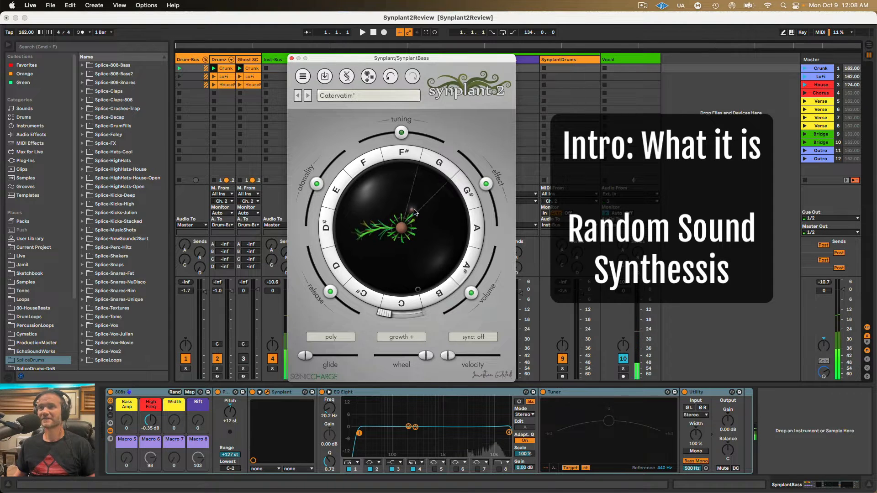
left_click_drag(415, 212, 433, 180)
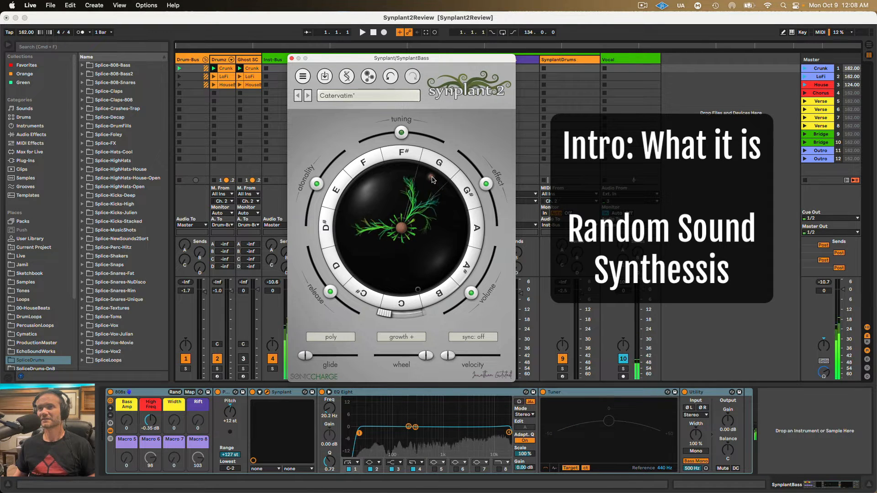
- Plant the chosen seed, grow the new plant's G branch outward, and plant the seed on that branch
left_click(401, 229)
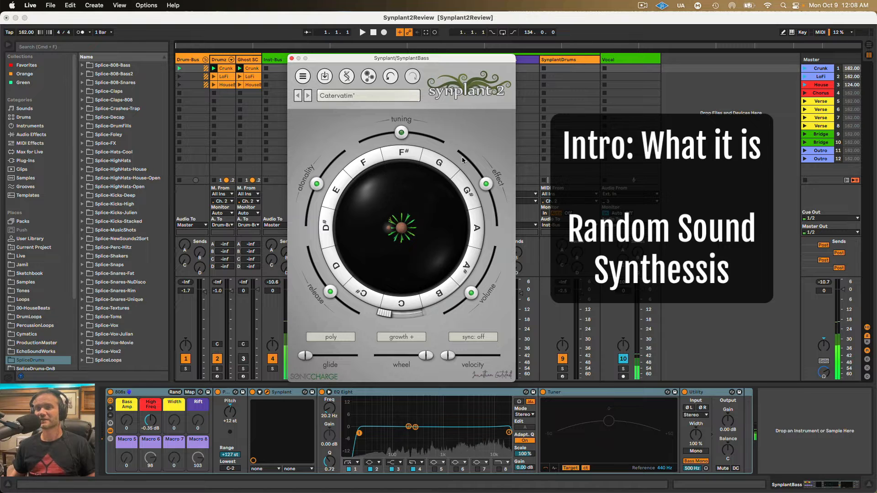
mouse_move(462, 157)
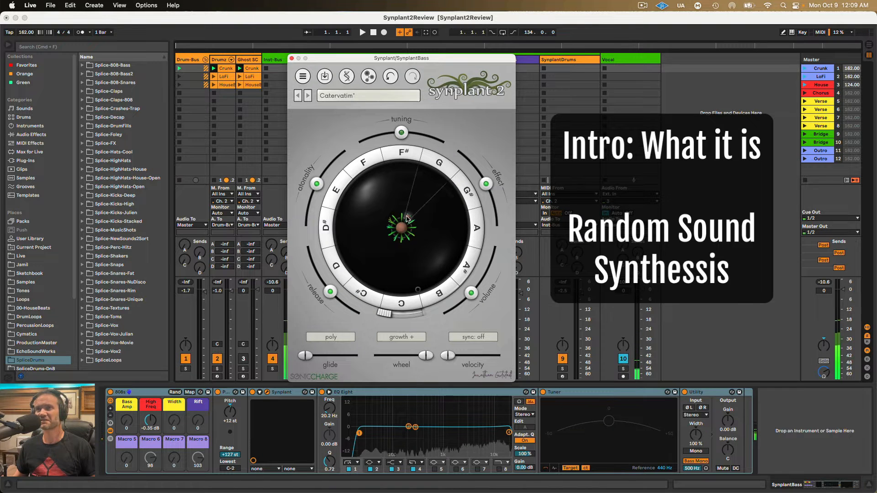
left_click_drag(409, 212, 422, 187)
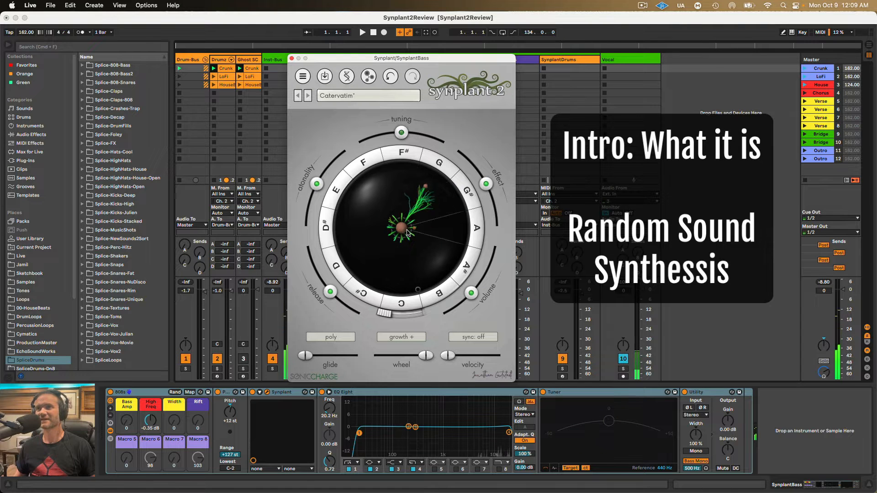
left_click(404, 231)
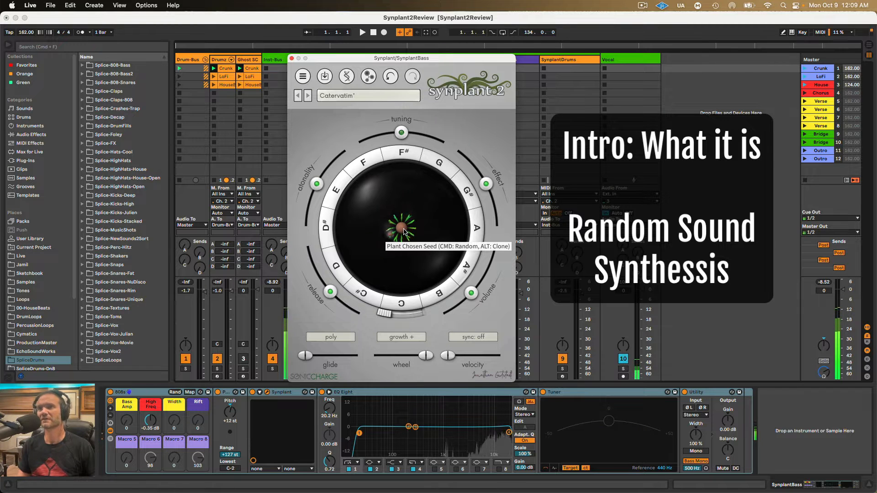
- Grow all the branches outward together and pull them back to the central seed
left_click_drag(403, 231, 473, 187)
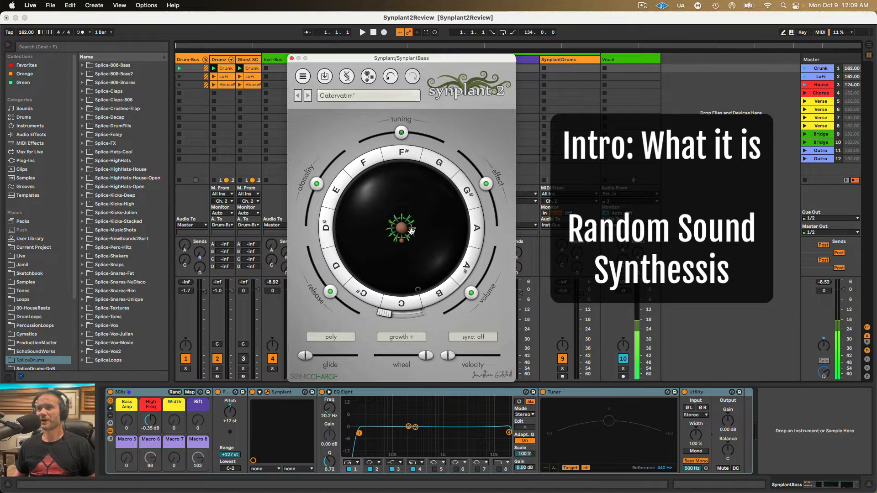
left_click_drag(419, 239, 436, 254)
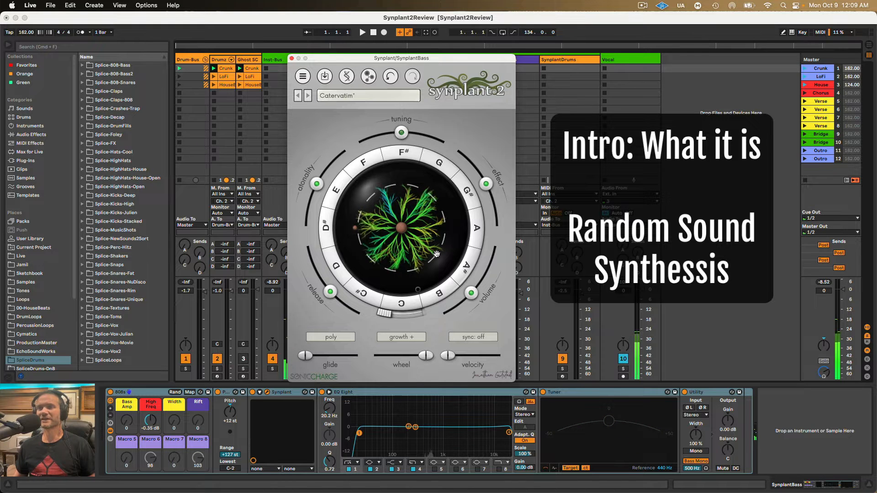
left_click_drag(436, 254, 396, 214)
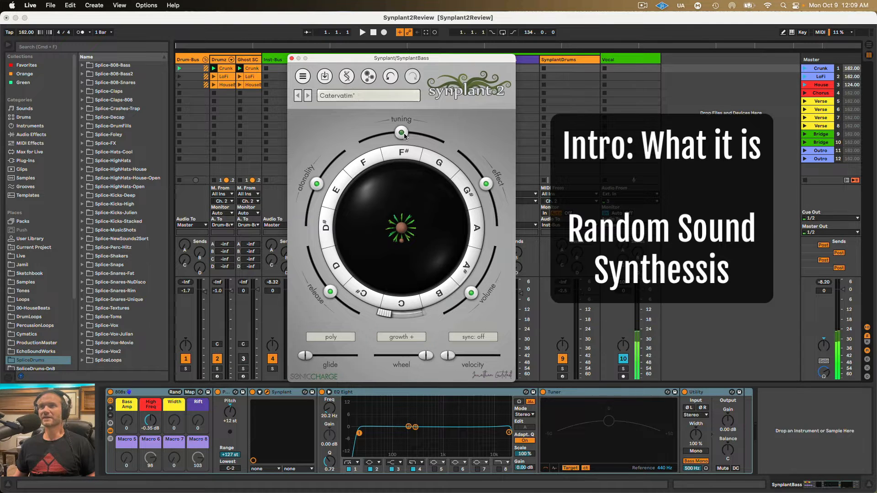
- Grow the G and D# branches outward and plant the seed chosen on the D# branch
mouse_move(484, 186)
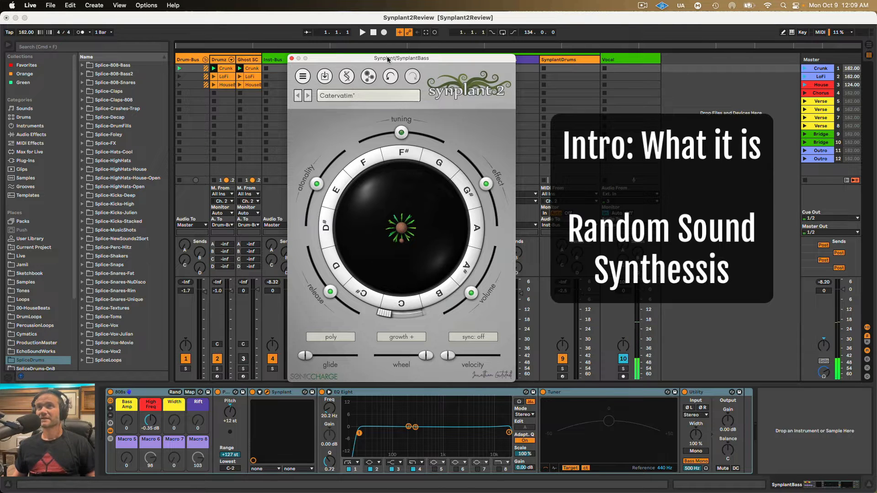
left_click_drag(387, 60, 383, 59)
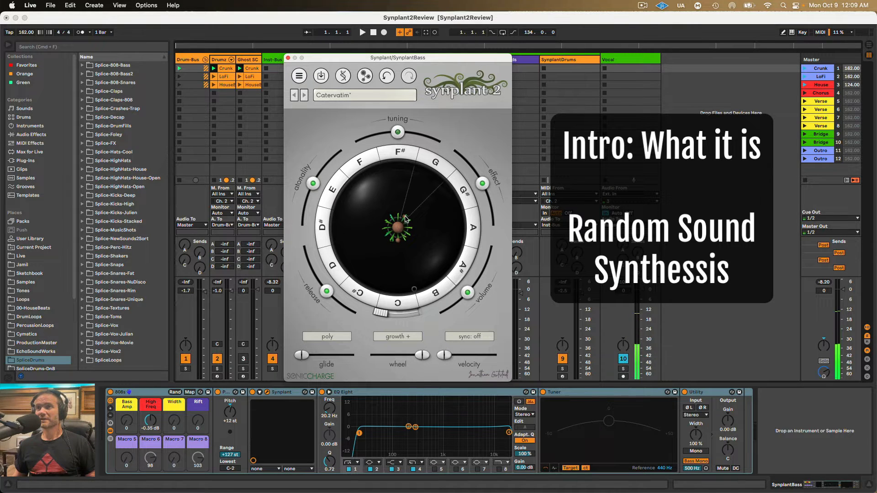
left_click_drag(405, 219, 418, 190)
left_click_drag(344, 228, 352, 231)
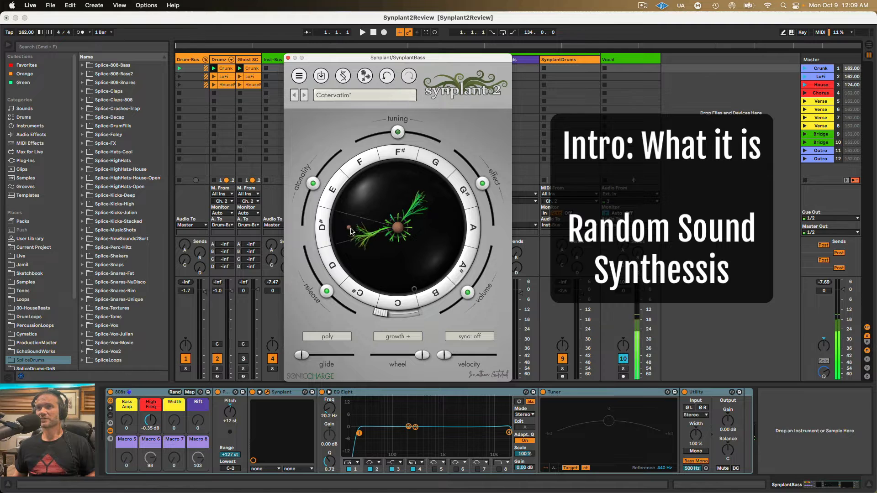
right_click(351, 231)
left_click(361, 234)
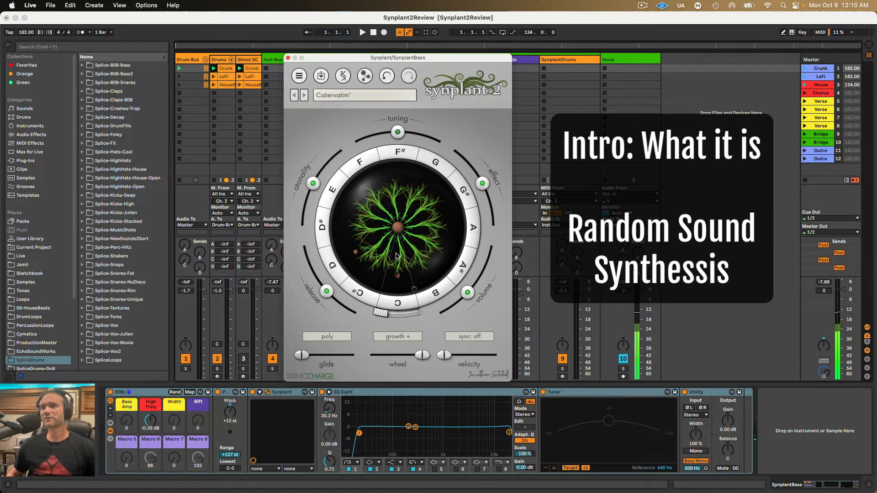
- Open the DNA helix gene editor and bring up the Envelope and LFO section to try its env_time control
left_click(343, 76)
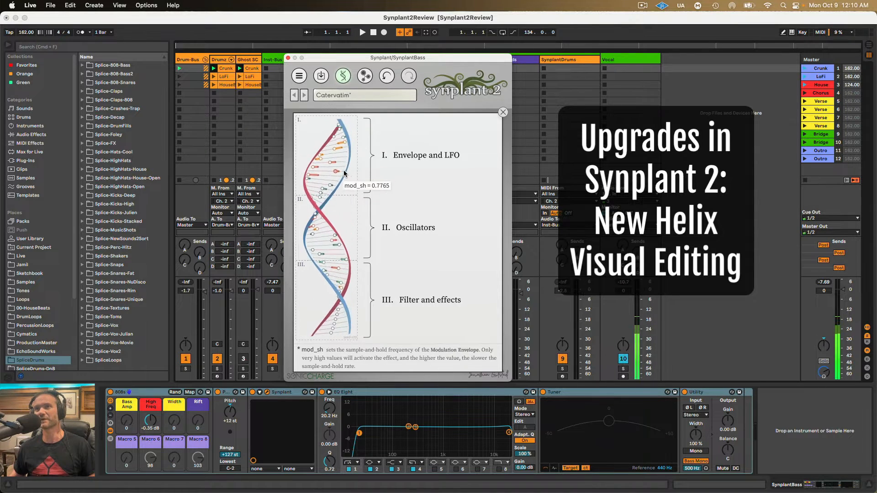
left_click(348, 172)
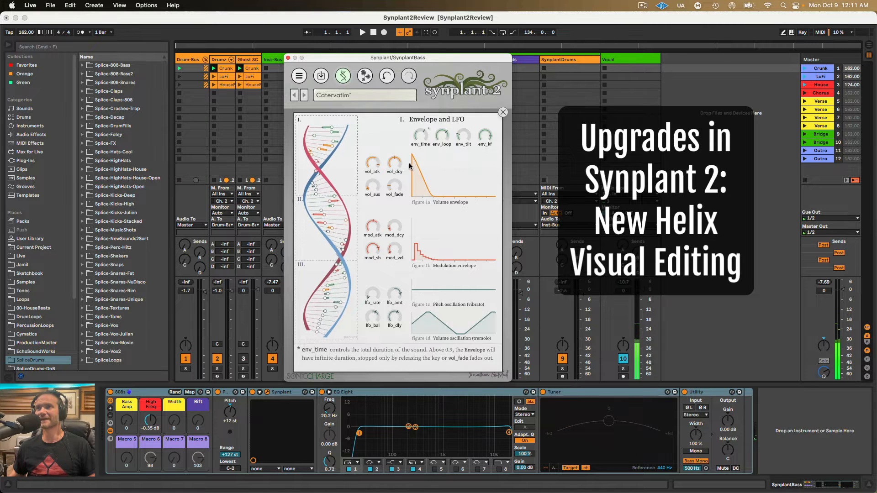
mouse_move(422, 140)
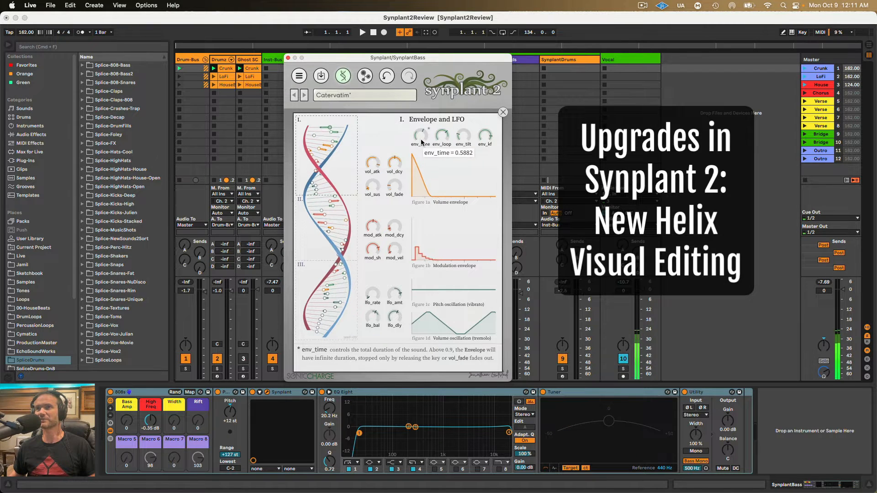
mouse_move(427, 116)
left_mouse_down()
mouse_move(423, 153)
mouse_move(442, 121)
mouse_move(433, 172)
mouse_move(436, 131)
left_mouse_up()
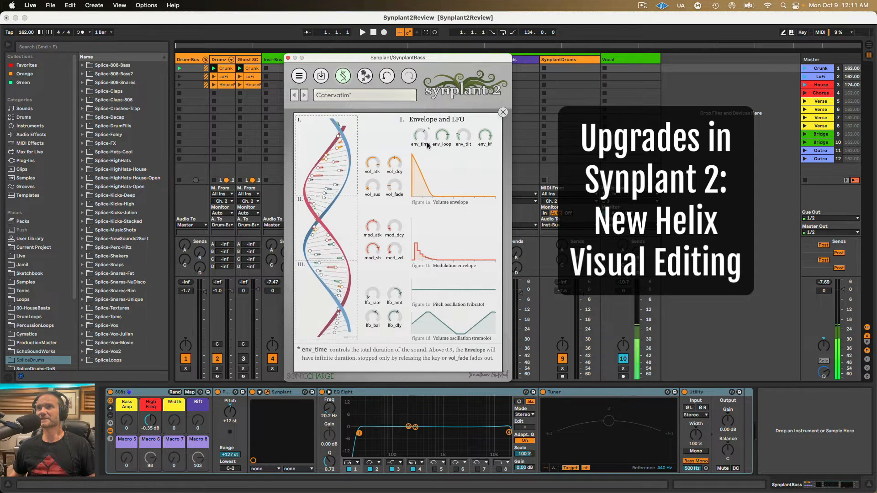
- In the Oscillators section, adjust a_form, set osc_mix to about 0.89, and lower a_mod
left_click(345, 219)
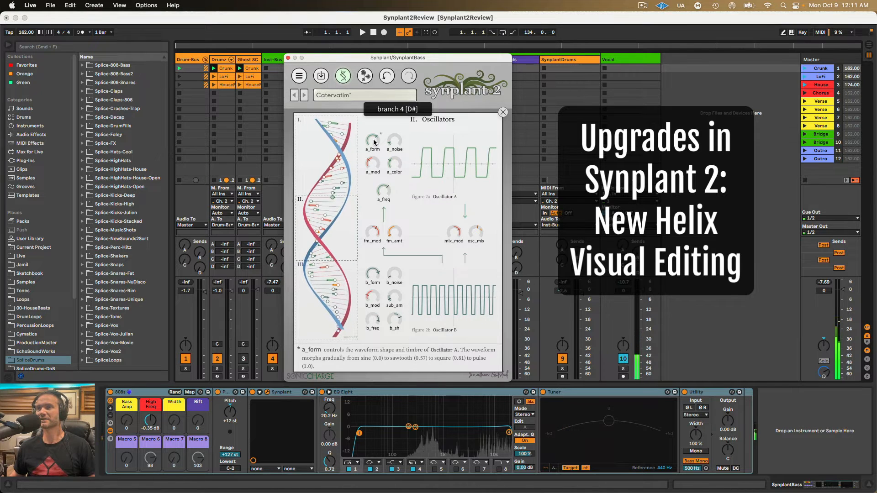
mouse_move(374, 144)
left_mouse_down()
mouse_move(373, 170)
mouse_move(384, 139)
left_mouse_up()
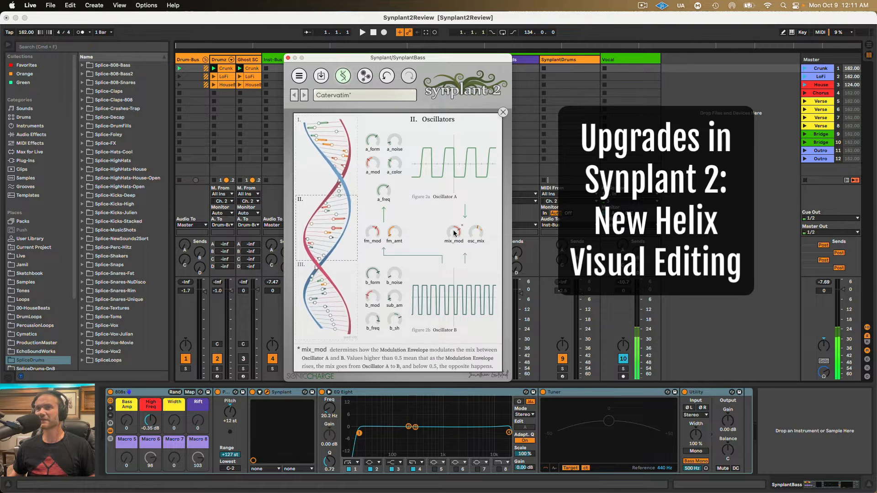
mouse_move(476, 231)
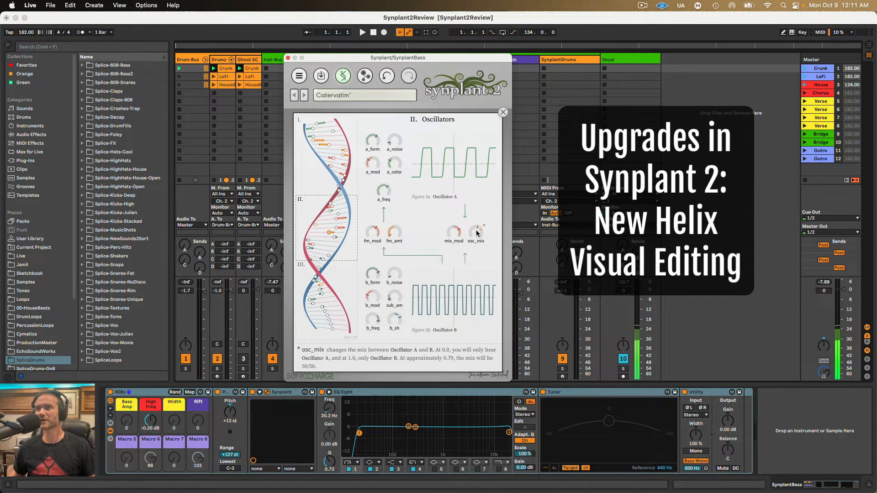
left_click_drag(478, 209, 472, 223)
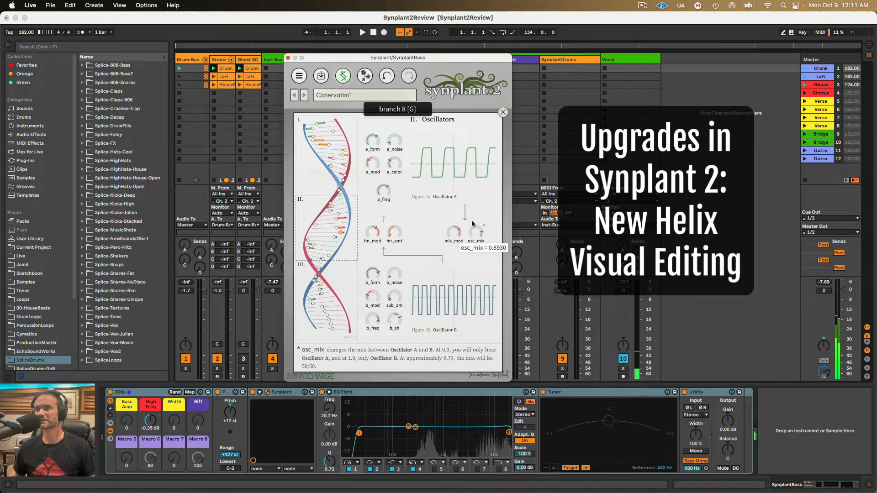
left_click_drag(465, 266, 453, 228)
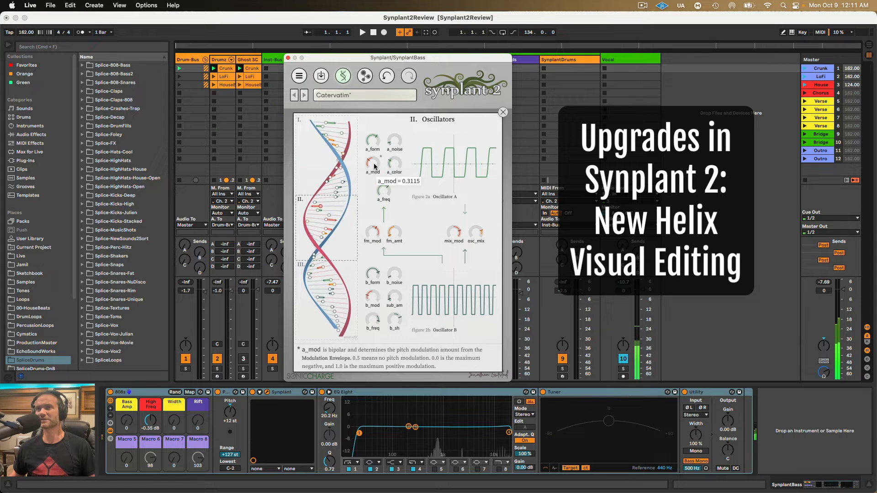
left_click_drag(375, 167, 369, 201)
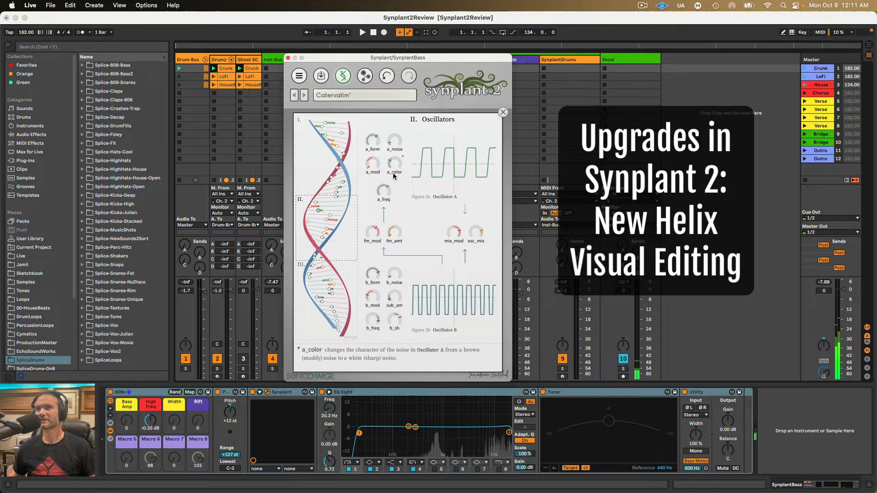
- Reshape the filter in the Filter and effects section: flt_type about 0.60, flt_kf about 0.81, lower flt_freq, and adjust flt_mod and flt_sep
left_click(346, 274)
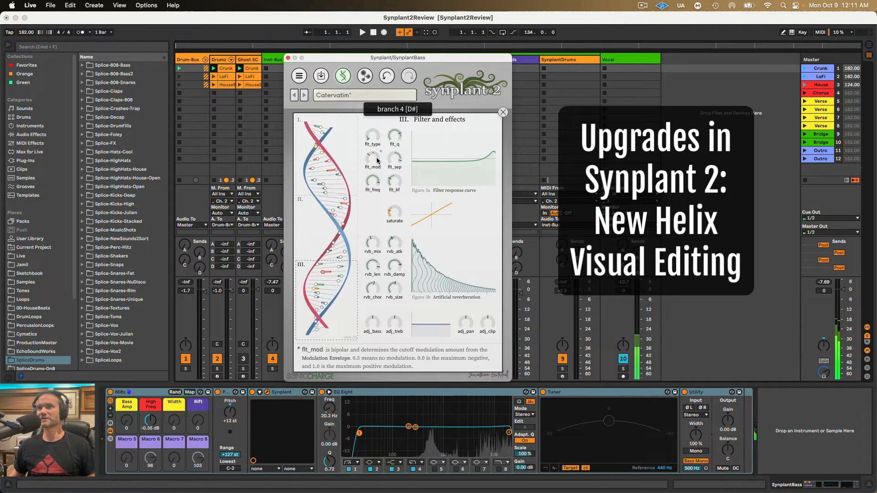
mouse_move(374, 160)
left_click_drag(374, 133, 373, 110)
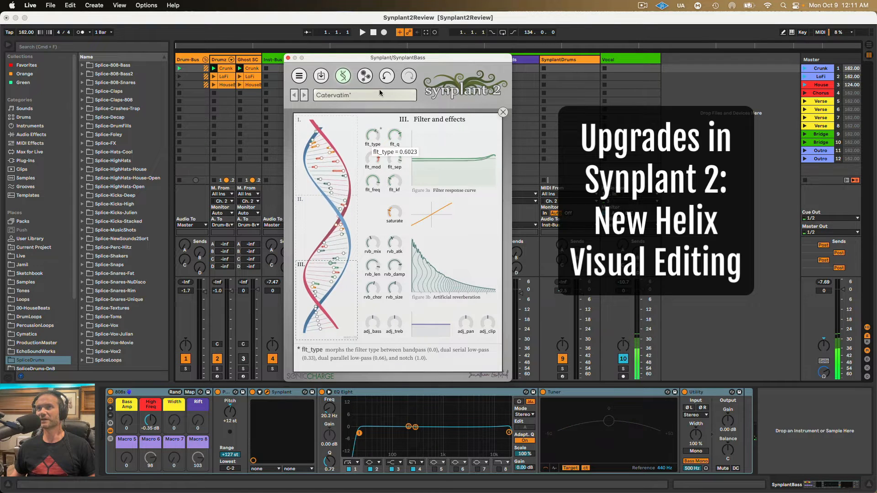
left_click_drag(399, 159, 390, 218)
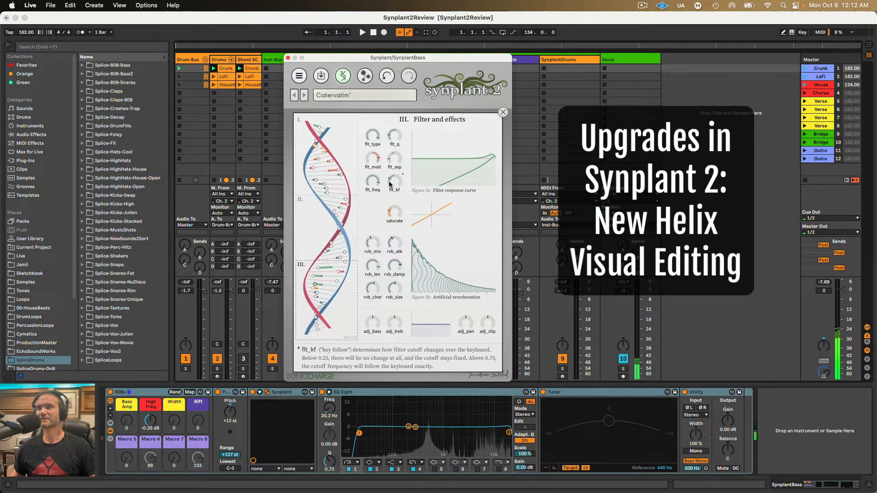
left_click_drag(373, 181, 370, 238)
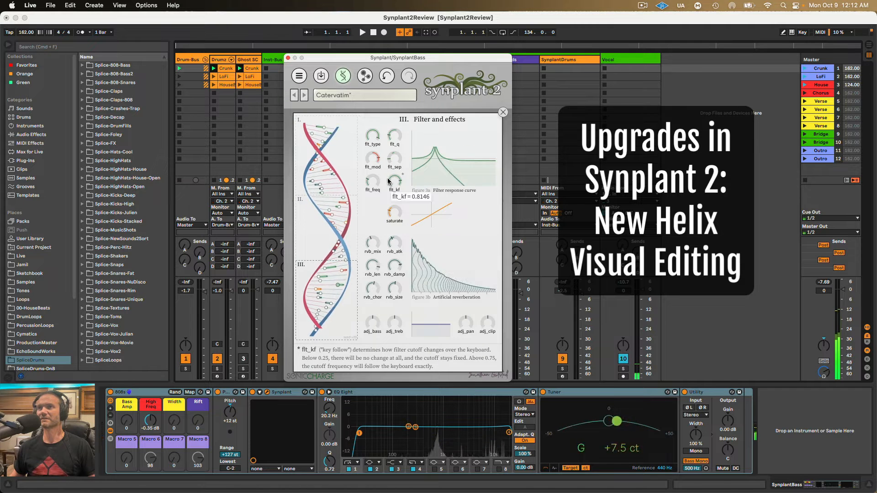
mouse_move(378, 161)
left_mouse_down()
mouse_move(371, 150)
mouse_move(370, 177)
left_mouse_up()
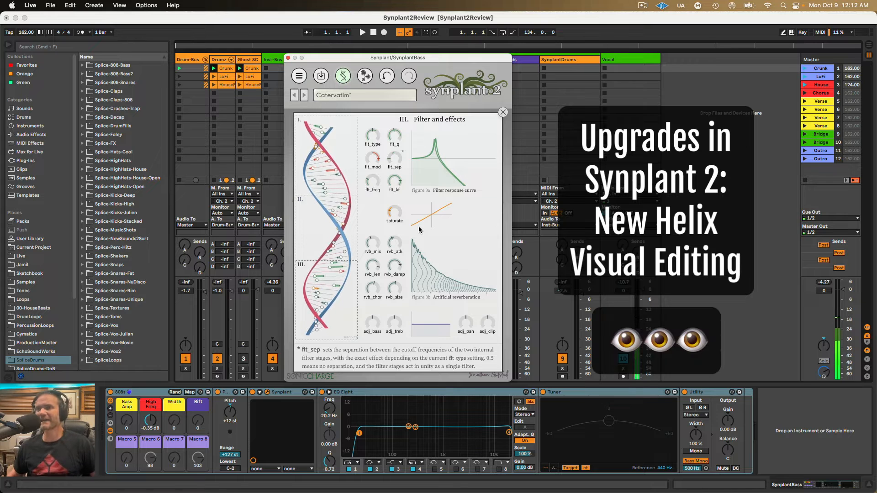
- Close the gene editor to return to the plant view and switch the ring around the plant from notes to layers
left_click(365, 76)
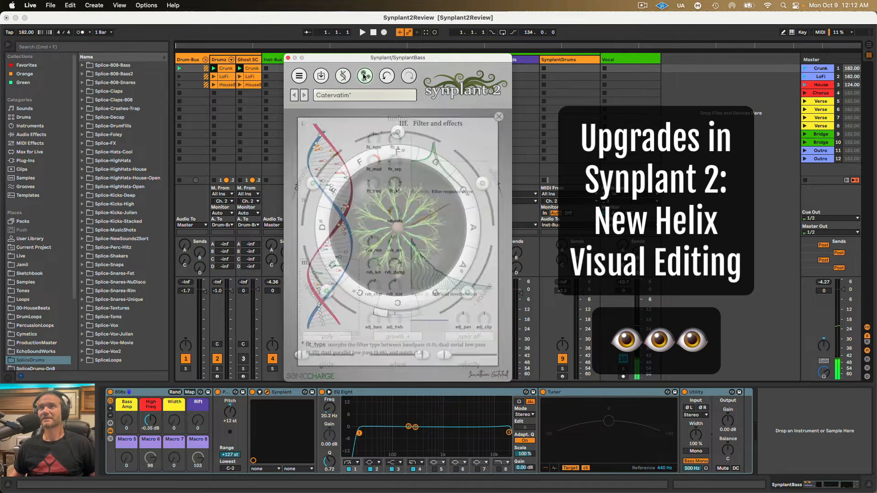
left_click(365, 76)
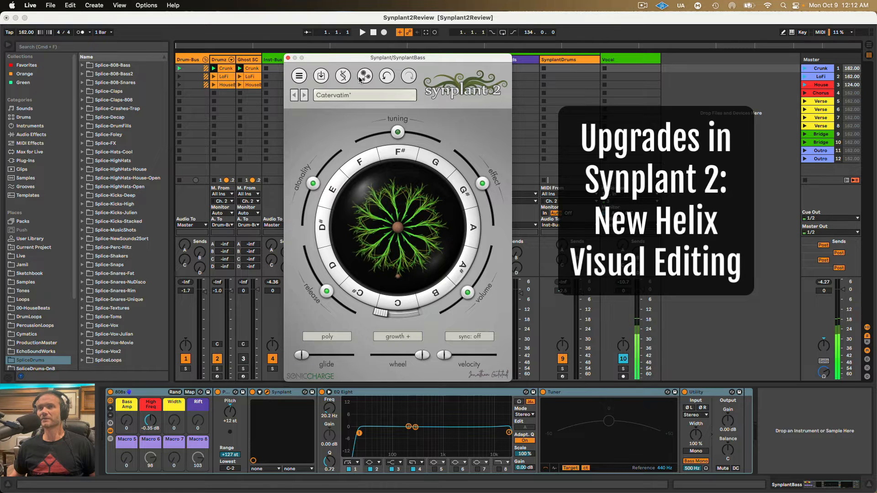
left_click_drag(386, 317, 416, 313)
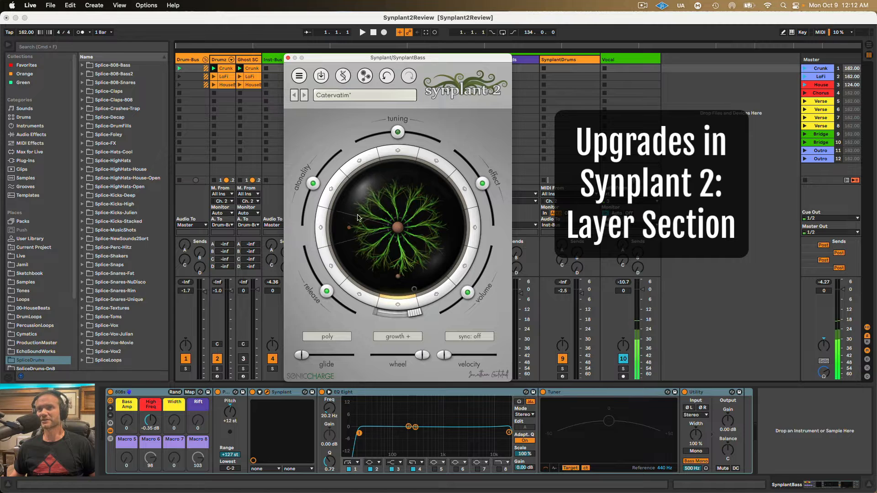
left_click(396, 180)
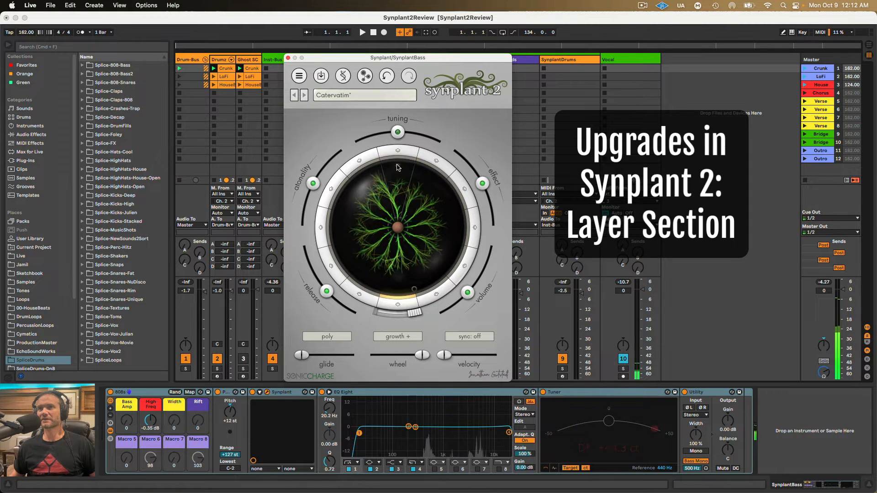
- Plant a new random seed and grow its layer 8 branch outward
right_click(398, 234)
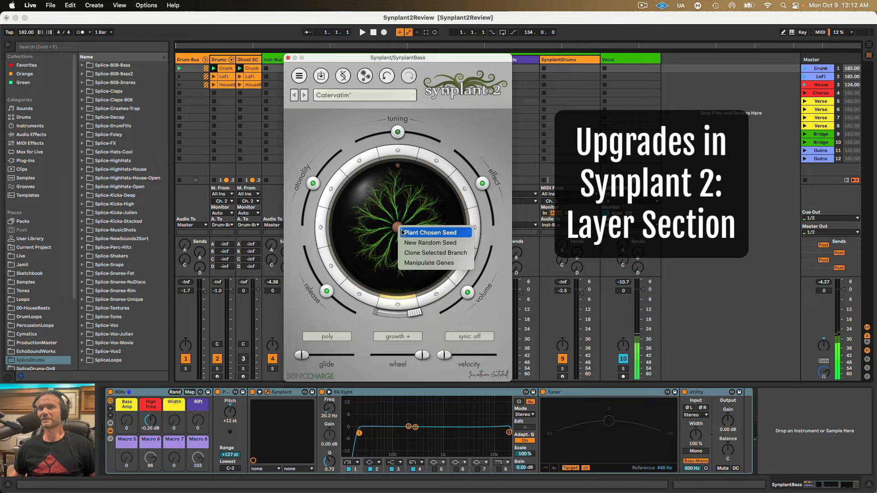
left_click(431, 243)
right_click(401, 232)
left_click(404, 242)
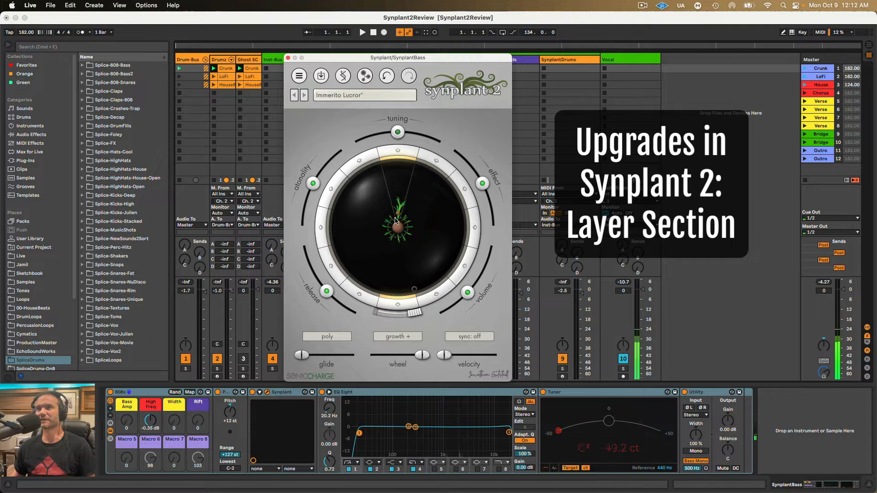
left_click_drag(407, 217, 417, 196)
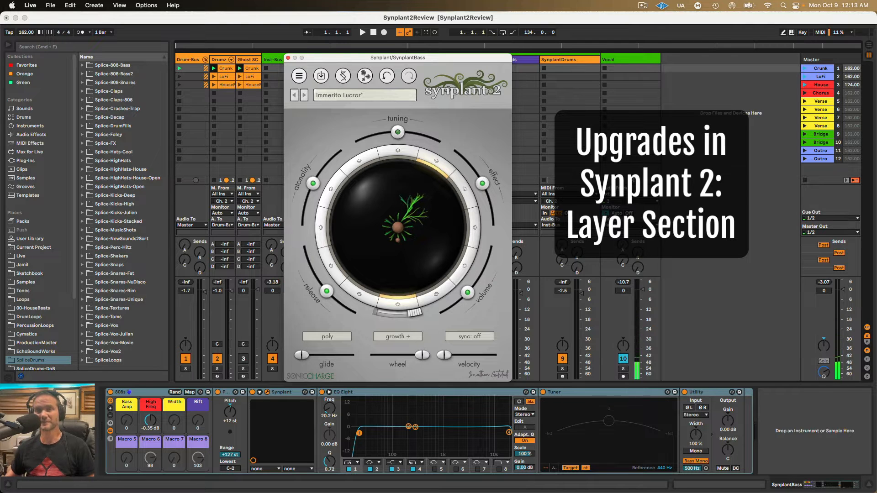
- Inspect the layer 8 branch's genes in the DNA helix editor and look at the empty Genopatch page
left_click(343, 77)
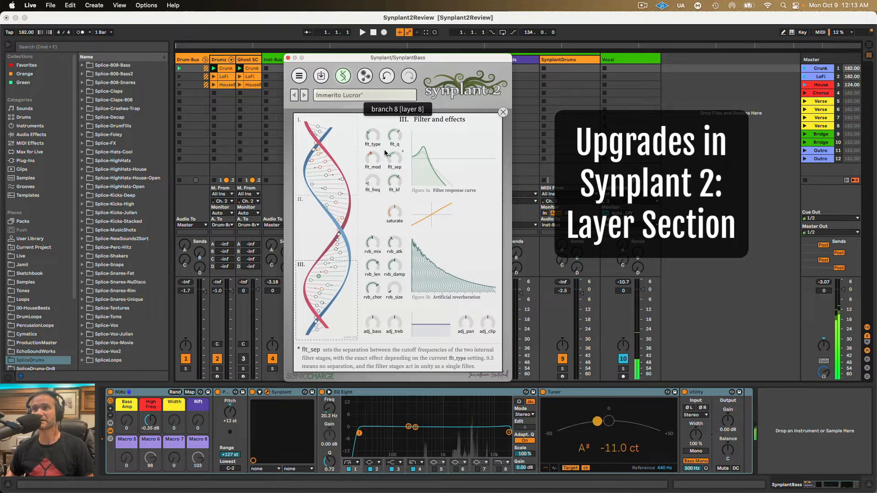
left_click(343, 76)
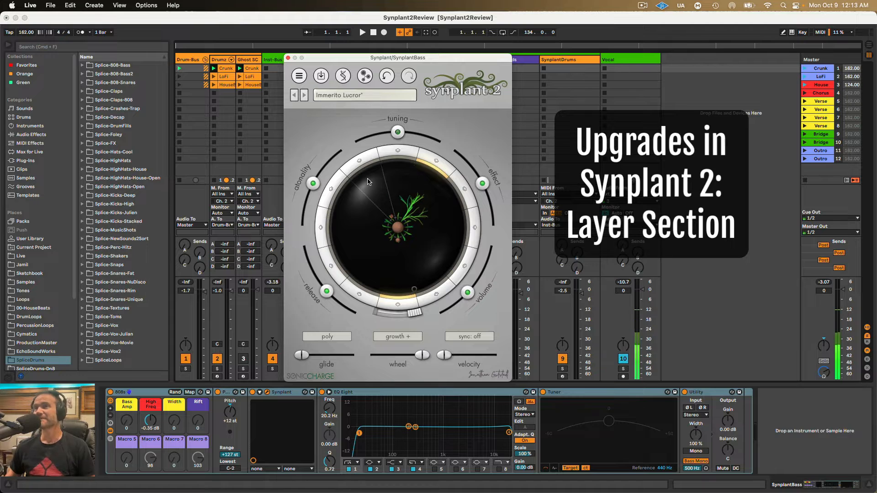
left_click(364, 76)
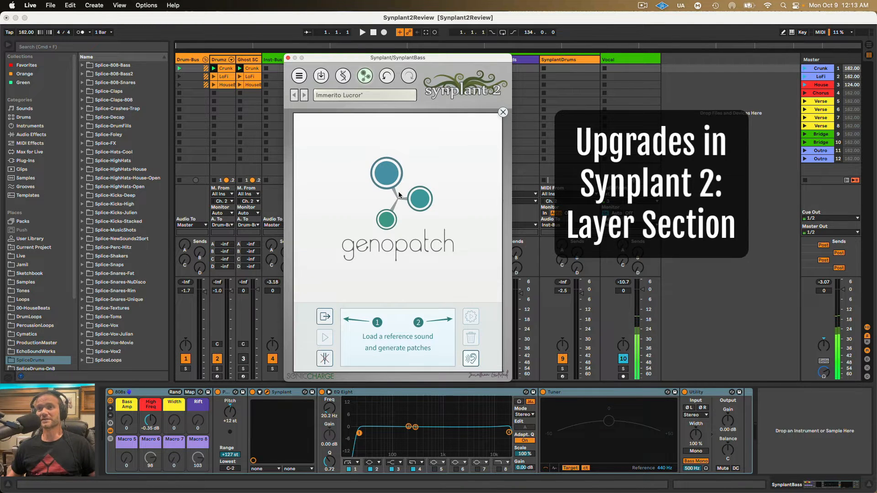
left_click(502, 112)
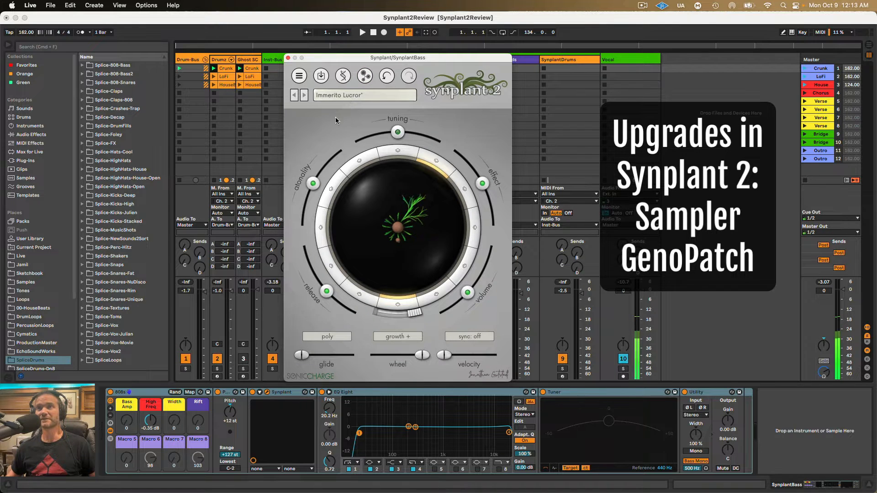
- Move the Synplant window clear of the browser and open the Splice-BassHitz folder inside Splice-MusicShots
left_click_drag(345, 62, 395, 71)
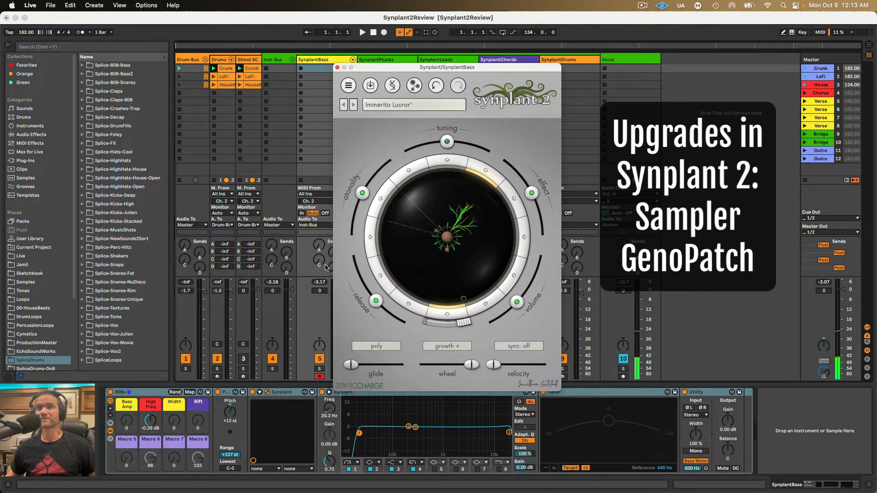
scroll(28, 274, "down", 2)
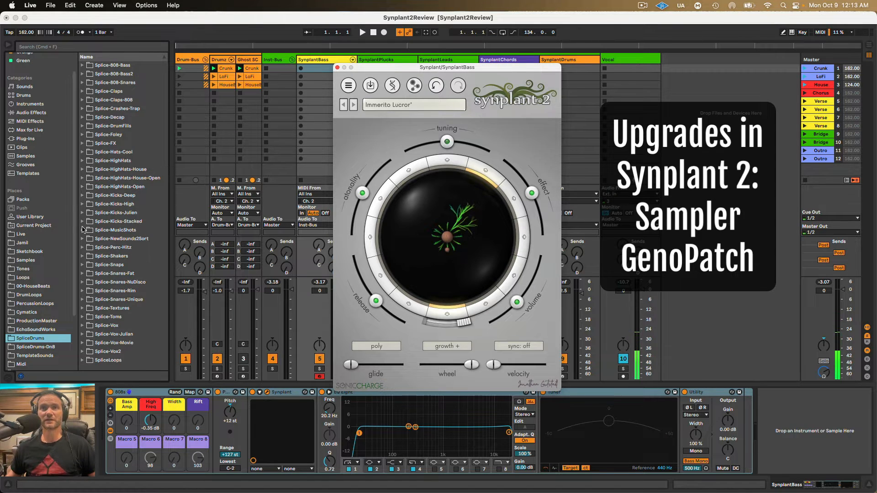
left_click(84, 230)
left_click(83, 230)
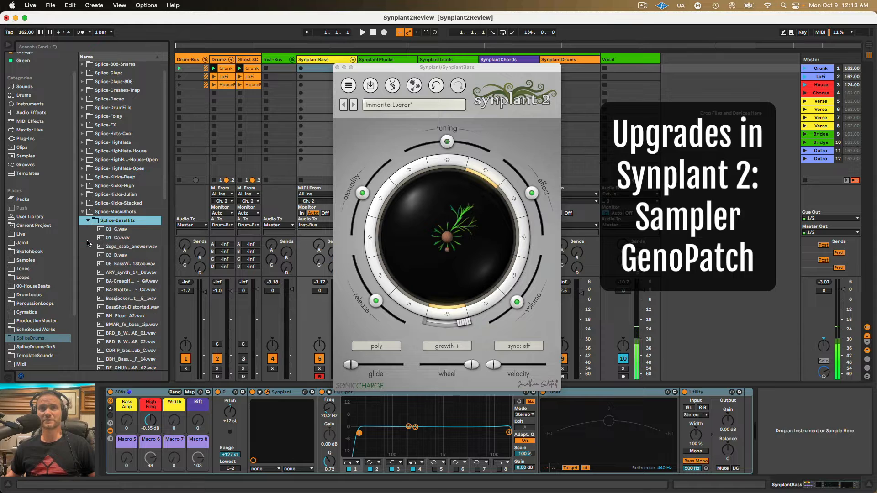
scroll(104, 257, "down", 5)
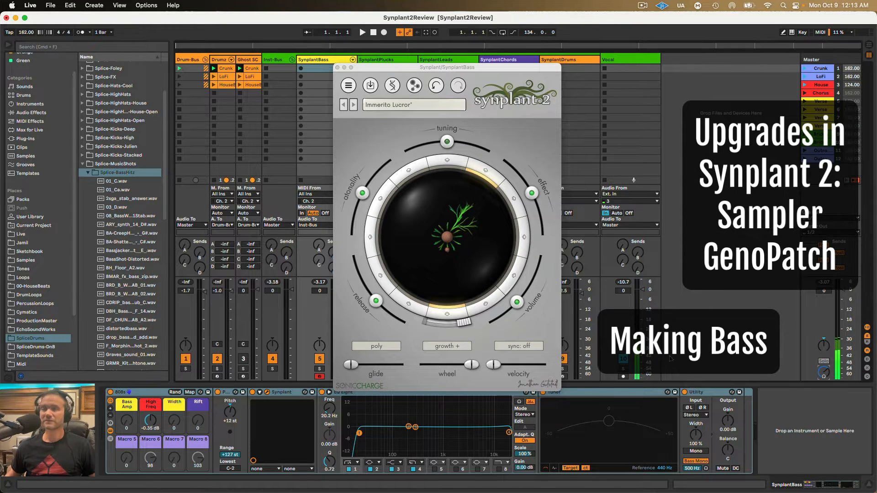
- Preview a few samples in the Splice-BassHitz folder to choose a bass hit
left_click(110, 234)
left_click(113, 224)
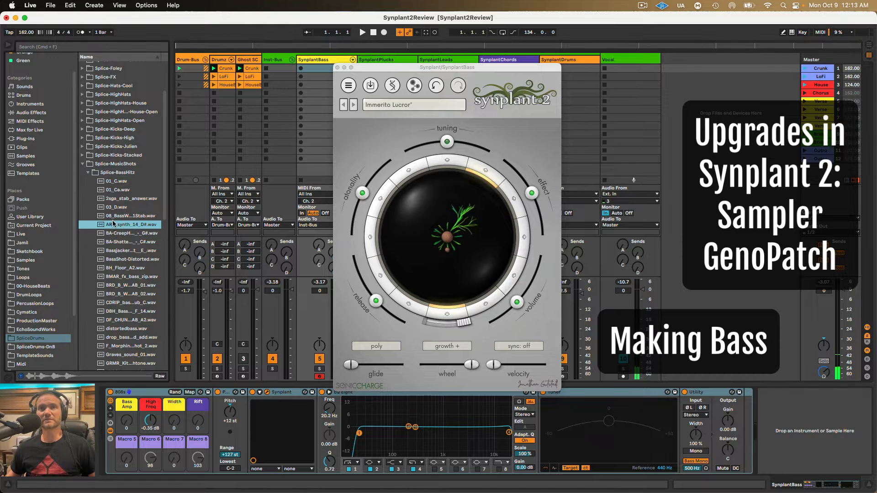
left_click(113, 217)
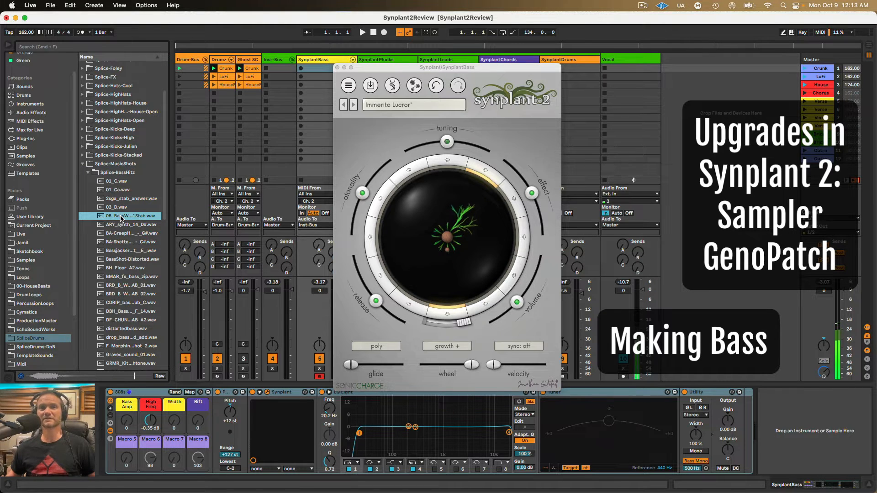
- Load the 08_BassWobbleDrop1Stab sample into Genopatch and shorten its selected region to cut the silent tail
left_click_drag(121, 219, 436, 238)
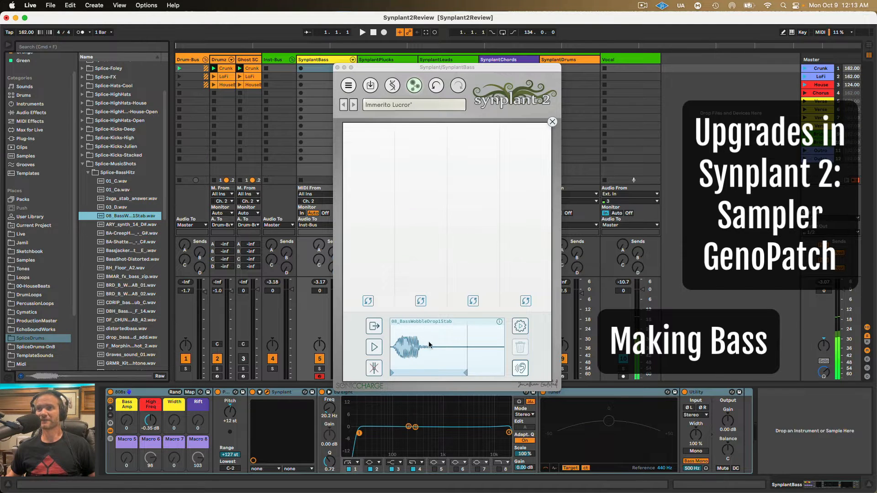
left_click(465, 372)
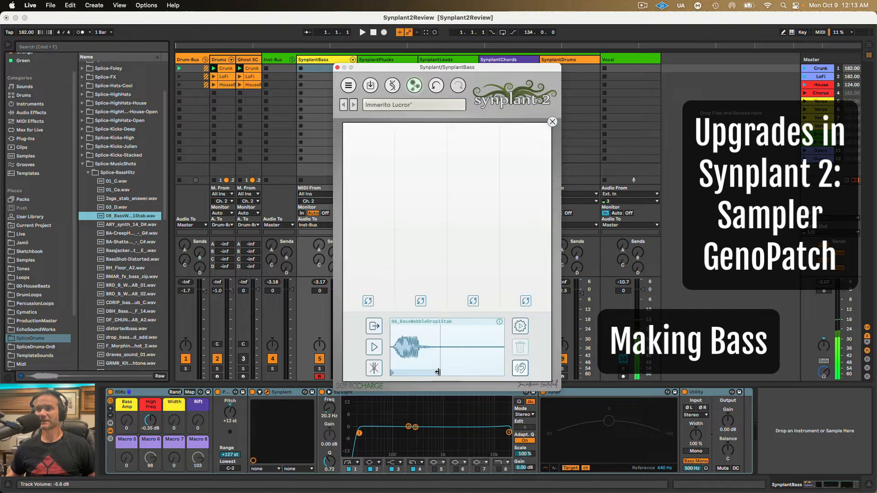
left_click(374, 348)
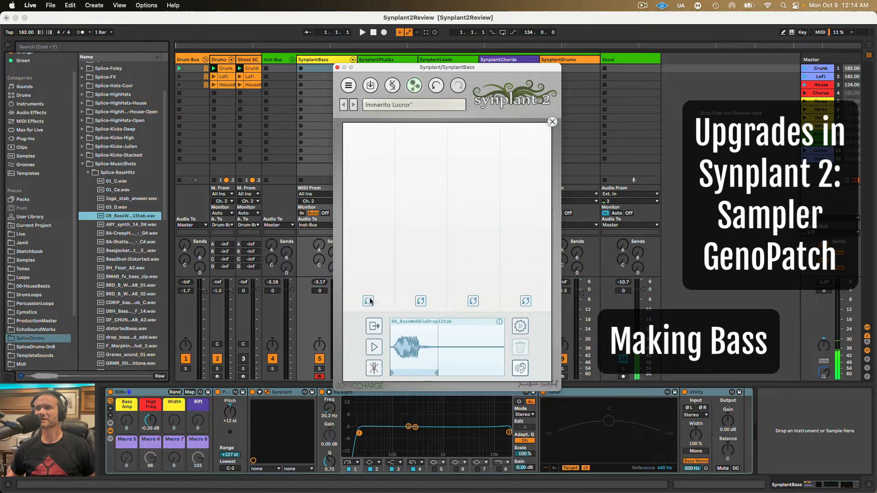
- Generate patches from the bass stab across the four Genopatch strands, turn off automatic listening and pause the generation
left_click(369, 301)
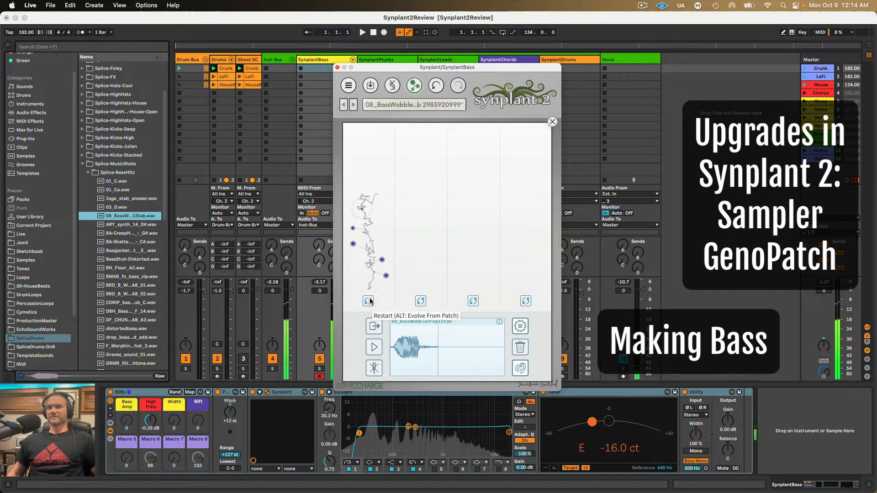
left_click(369, 301)
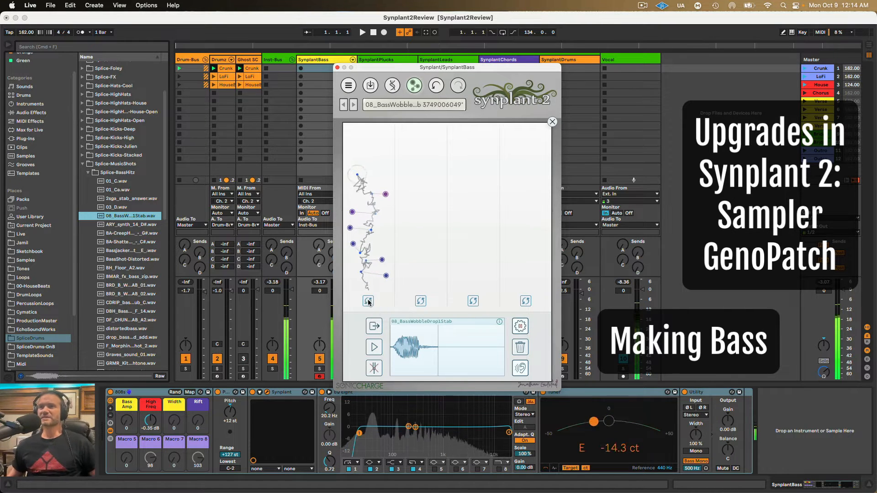
left_click(370, 301)
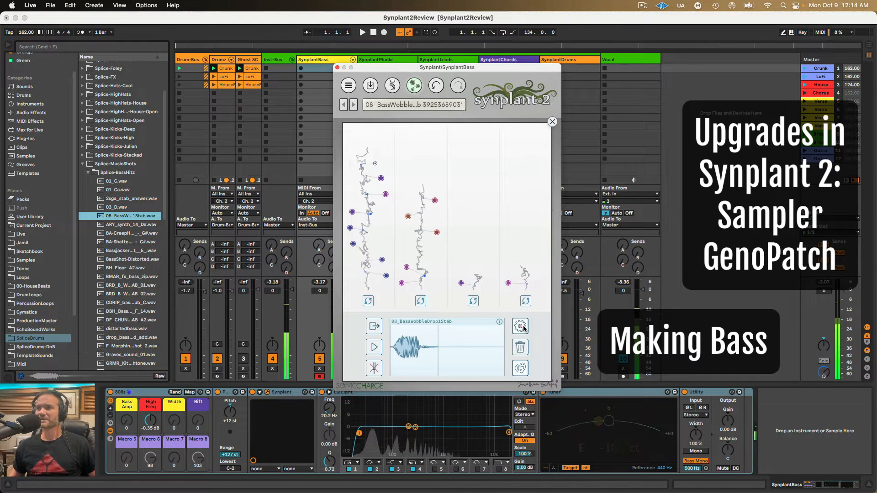
left_click(521, 368)
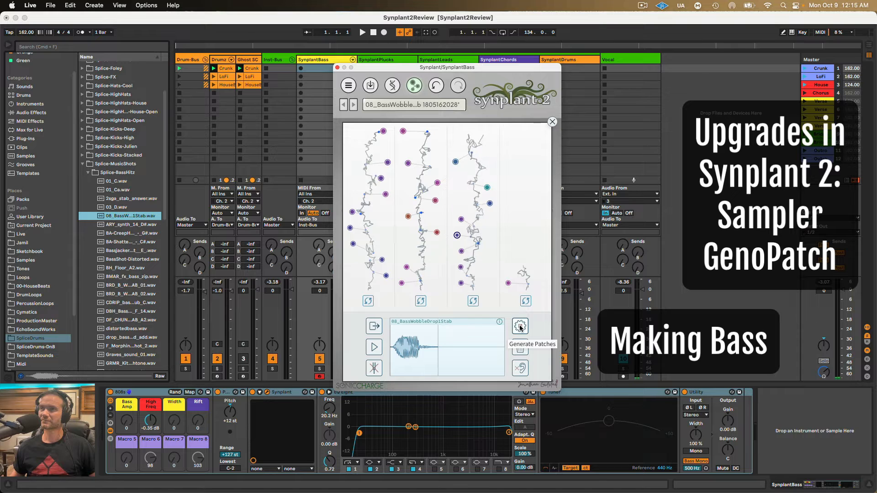
left_click(520, 326)
- Audition several generated patches along the third strand and select the green one
left_click(461, 219)
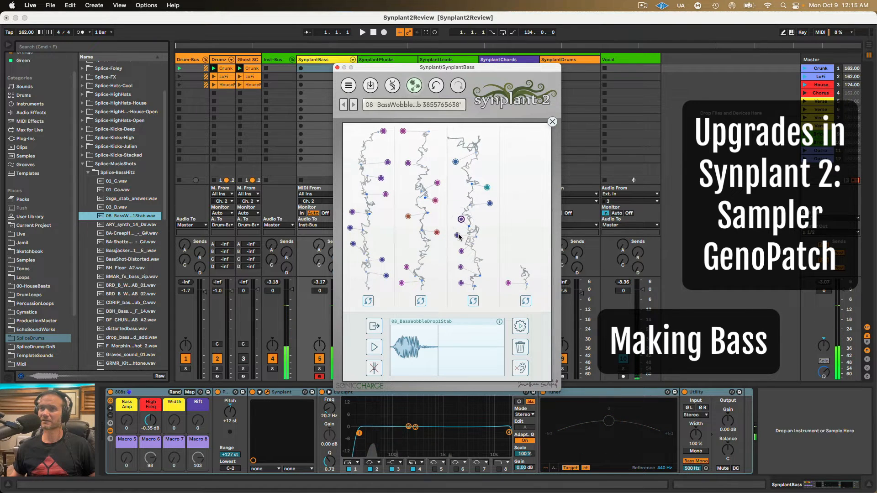
left_click(458, 234)
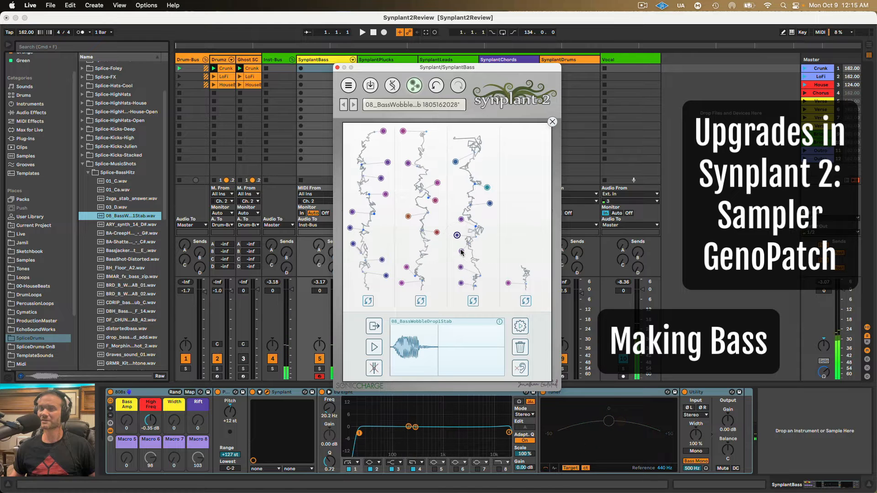
left_click(461, 252)
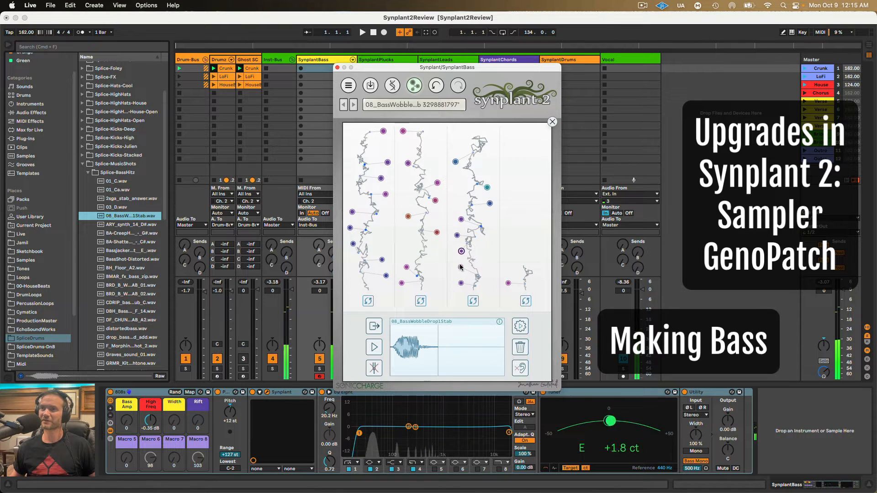
left_click(461, 252)
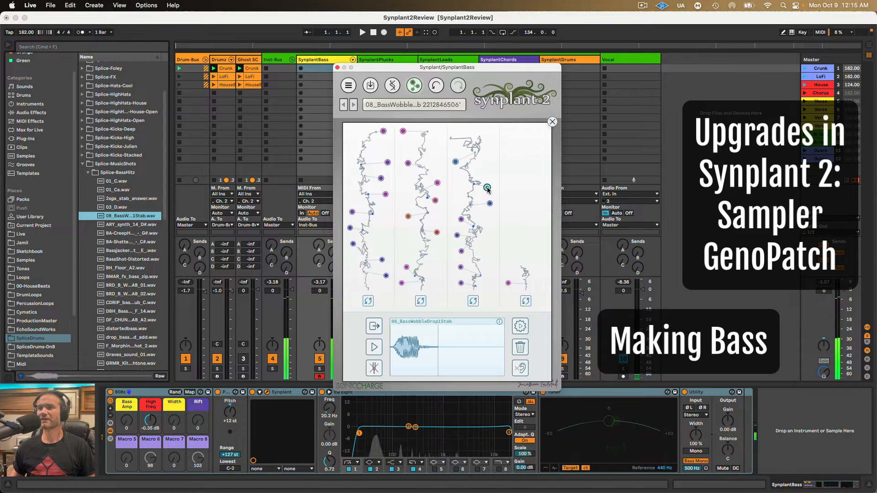
- Replay the original 08_BassWobbleDrop1Stab sample and compare it with the green patch on the third strand
left_click(126, 216)
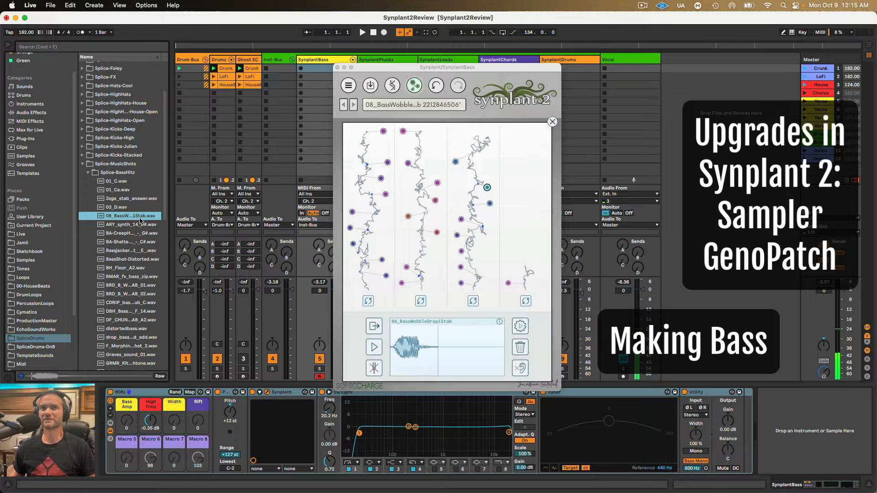
left_click(108, 173)
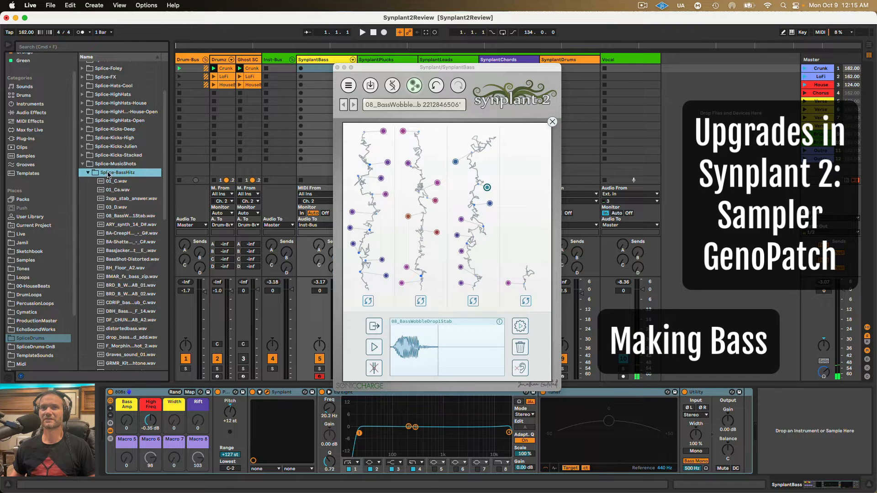
left_click(487, 188)
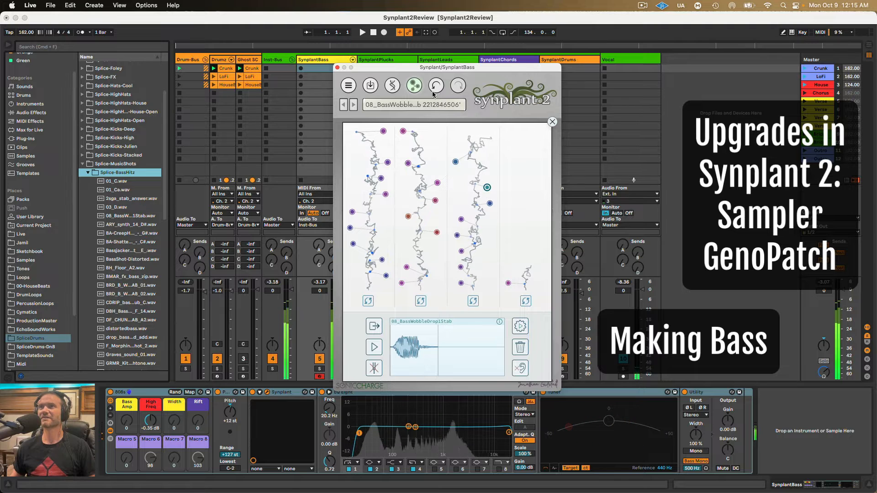
- View the green patch's plant in the main view, and return to Genopatch to audition other third-strand patches
left_click(414, 86)
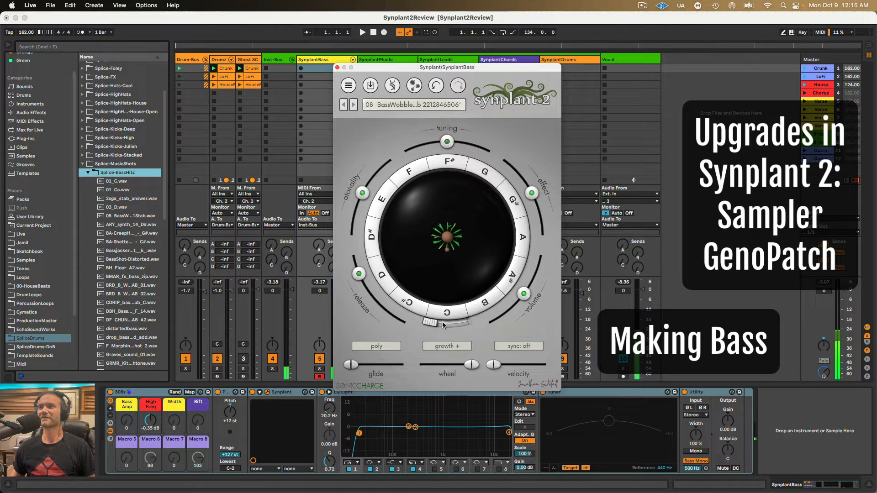
mouse_move(442, 324)
left_mouse_down()
mouse_move(479, 326)
mouse_move(445, 325)
left_mouse_up()
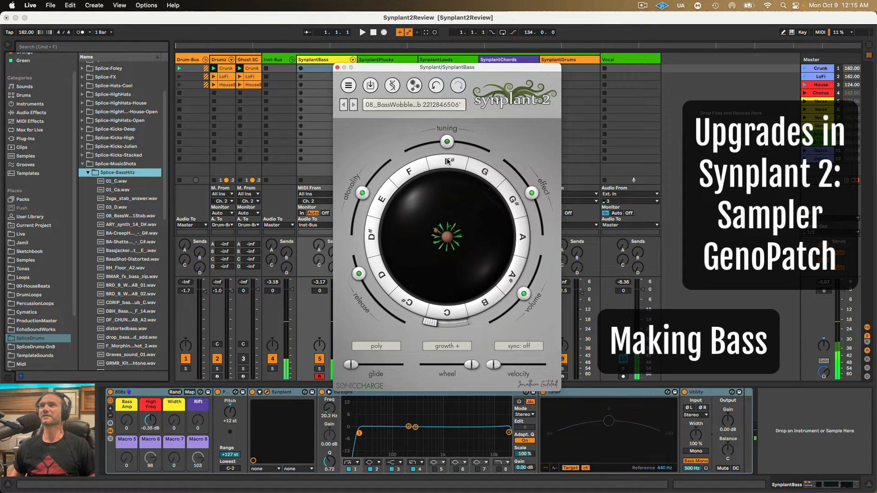
left_click(414, 86)
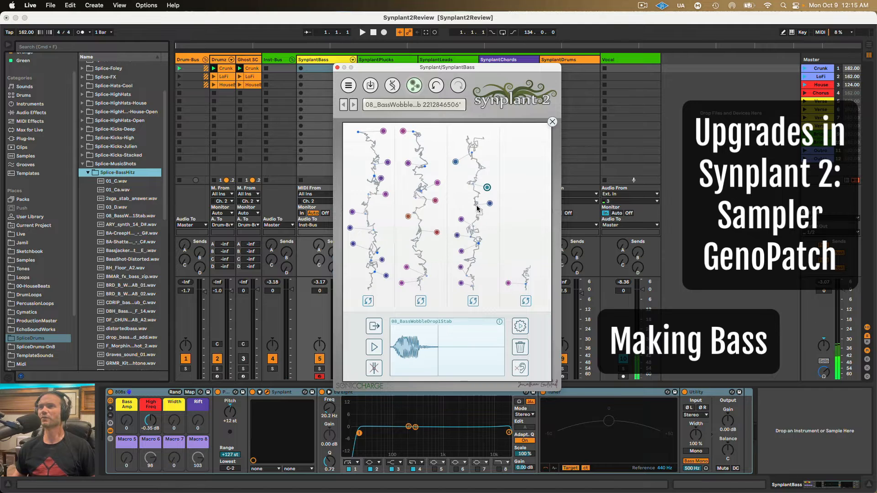
left_click(489, 203)
left_click(461, 219)
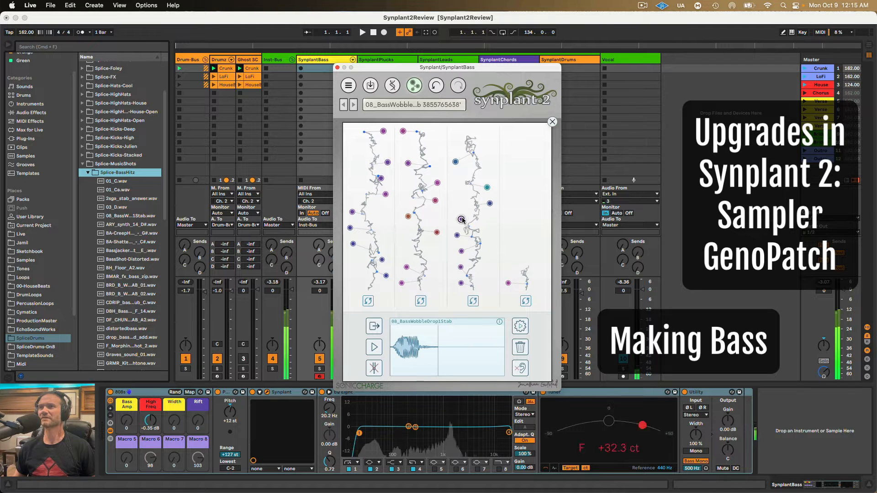
- Audition generated patches across the first three Genopatch strands and reselect the green one on the third strand
left_click(456, 162)
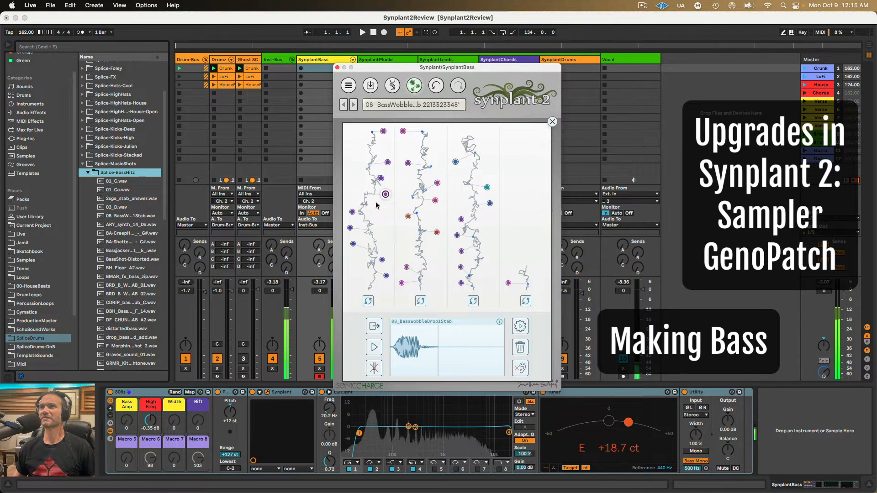
left_click(384, 132)
left_click(403, 132)
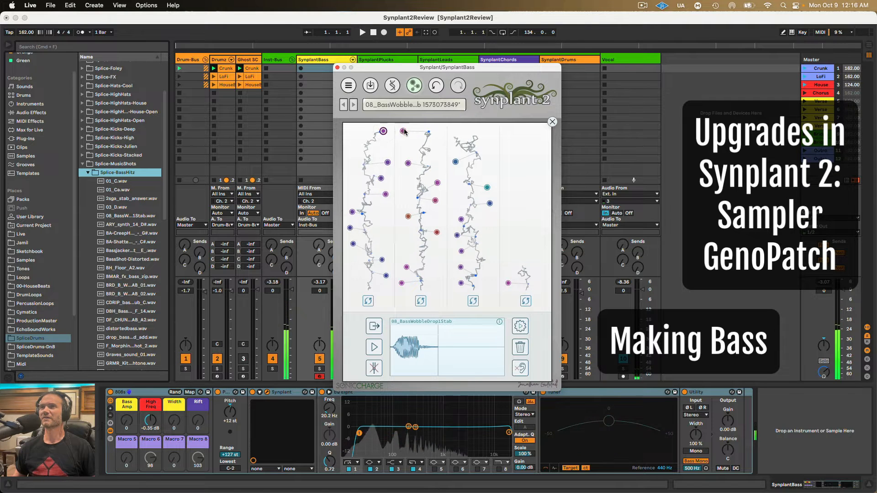
left_click(407, 267)
left_click(408, 216)
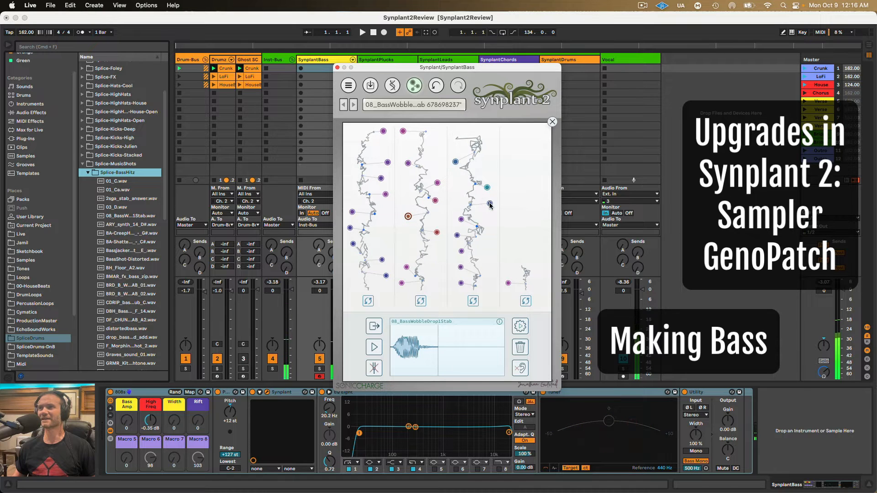
left_click(487, 188)
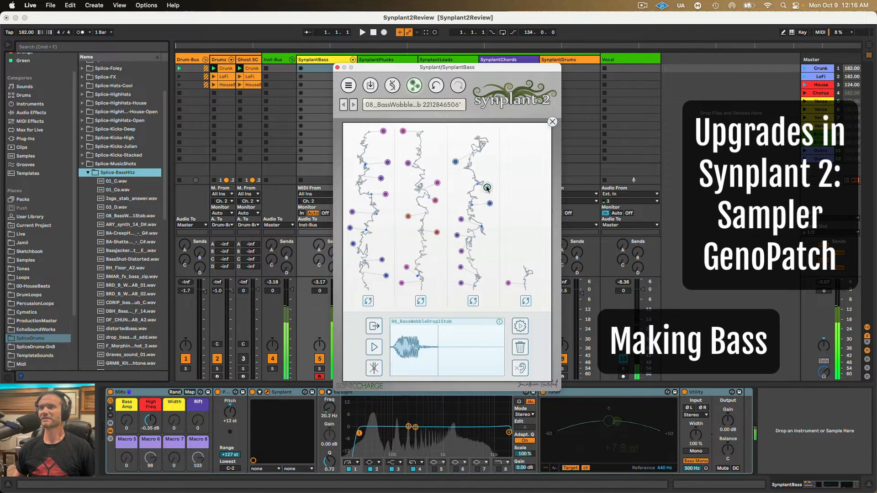
left_click(456, 162)
left_click(487, 188)
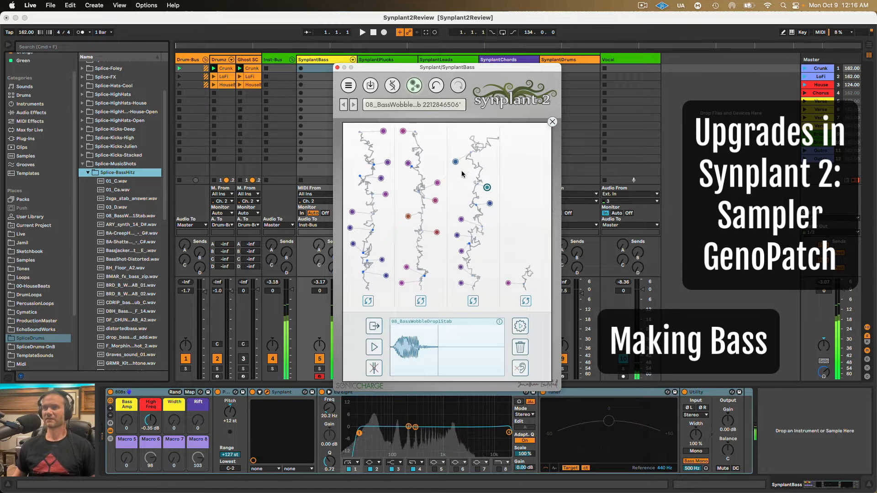
- Open the green patch's Filter and effects genes and reshape the filter to flatten the peak in its response curve
left_click(393, 87)
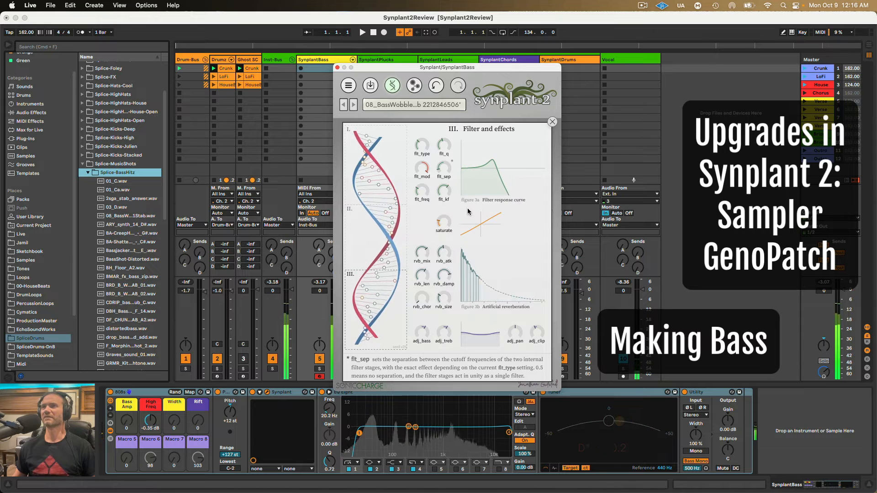
mouse_move(430, 155)
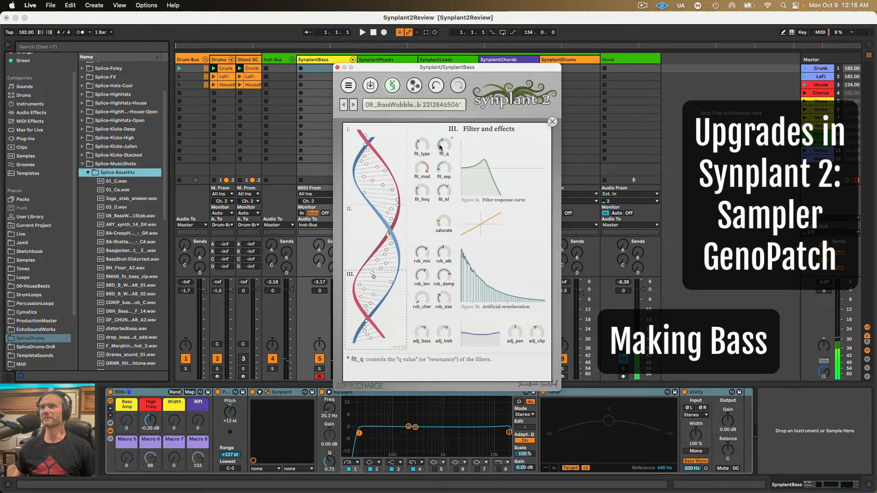
left_click_drag(444, 175, 446, 186)
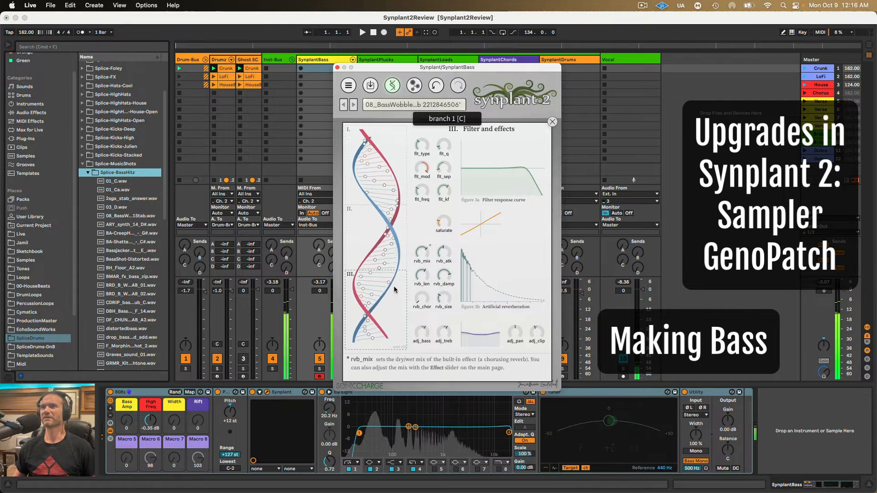
- In the Oscillators genes, raise mix_mod and set osc_mix to 1.0000
left_click(398, 247)
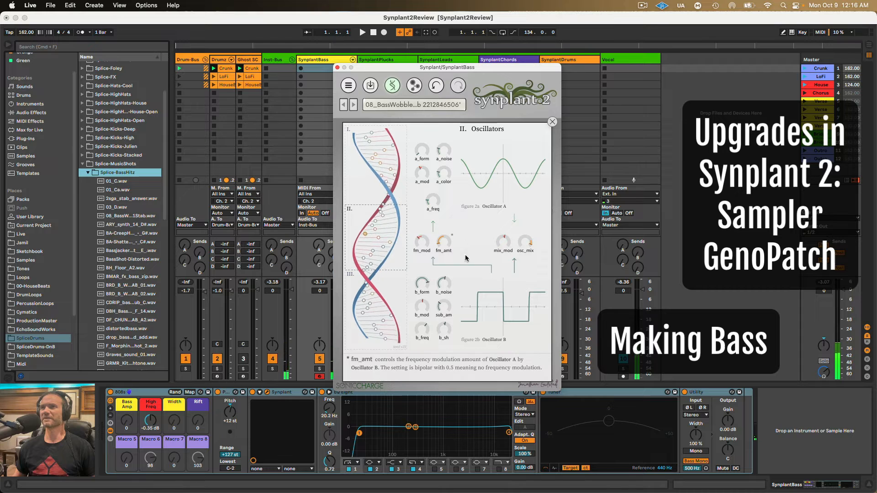
left_click_drag(527, 243, 524, 282)
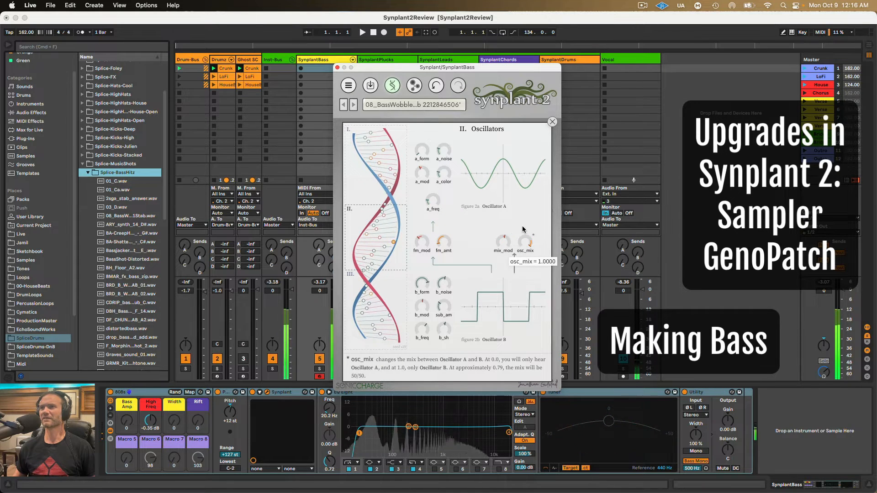
left_click_drag(504, 244, 505, 231)
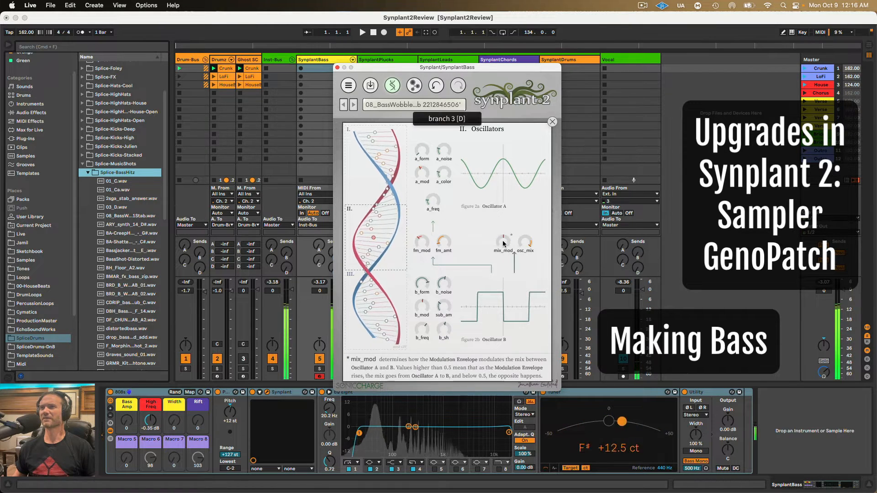
left_click_drag(504, 242, 507, 232)
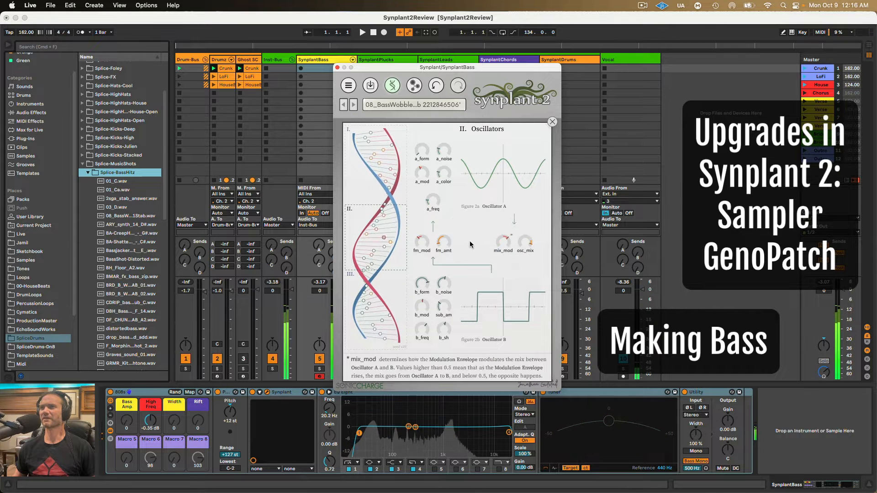
left_click_drag(533, 244, 525, 268)
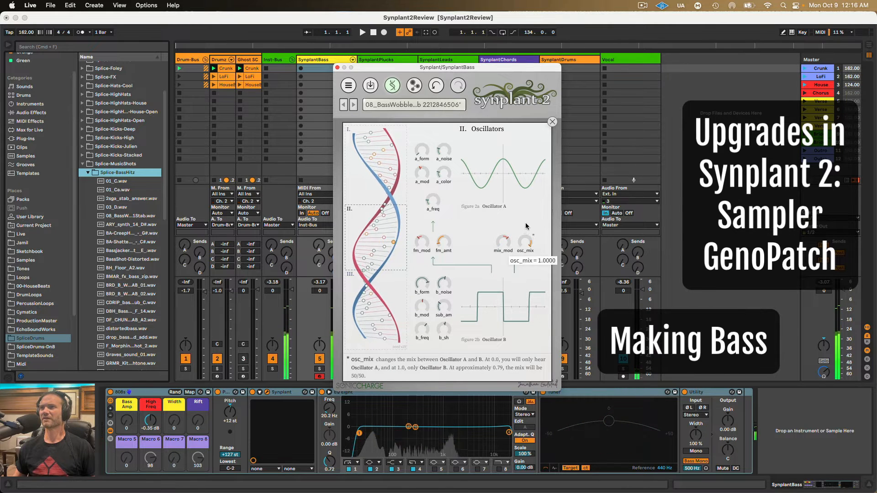
- Set Oscillator A's a_form gene to 0.5200 and return to the main plant view
left_click_drag(422, 151, 429, 111)
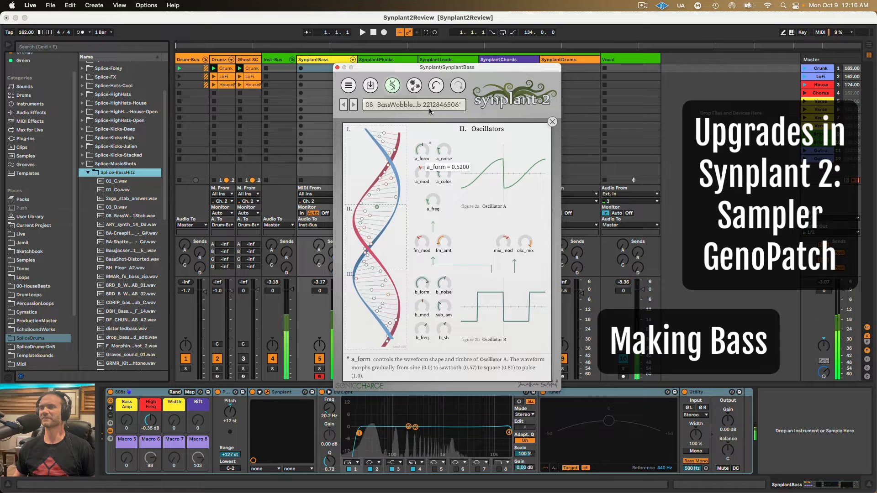
mouse_move(421, 247)
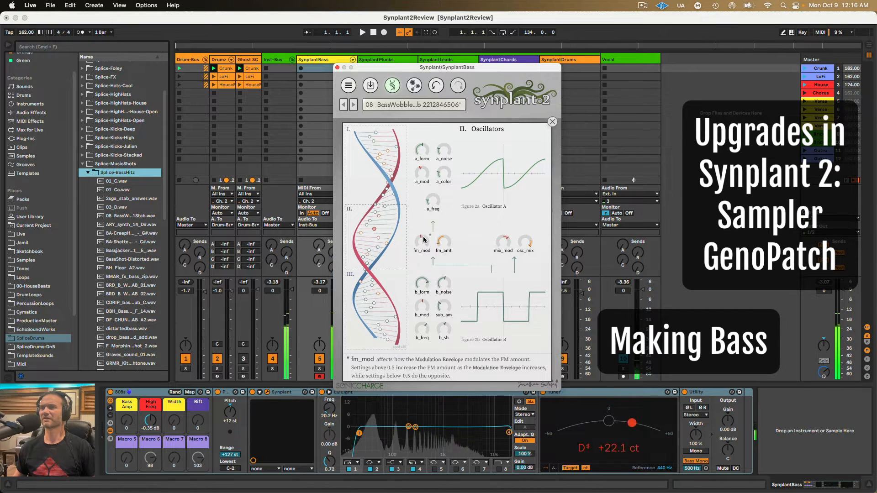
left_click(414, 85)
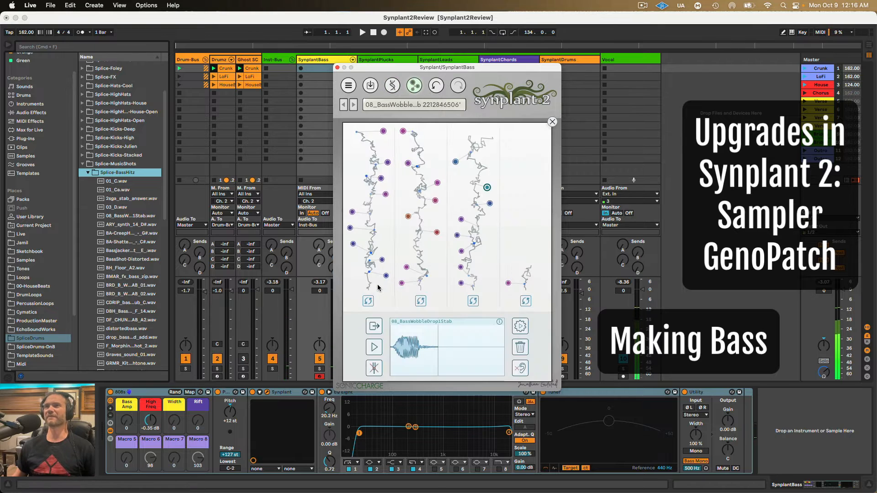
left_click(552, 121)
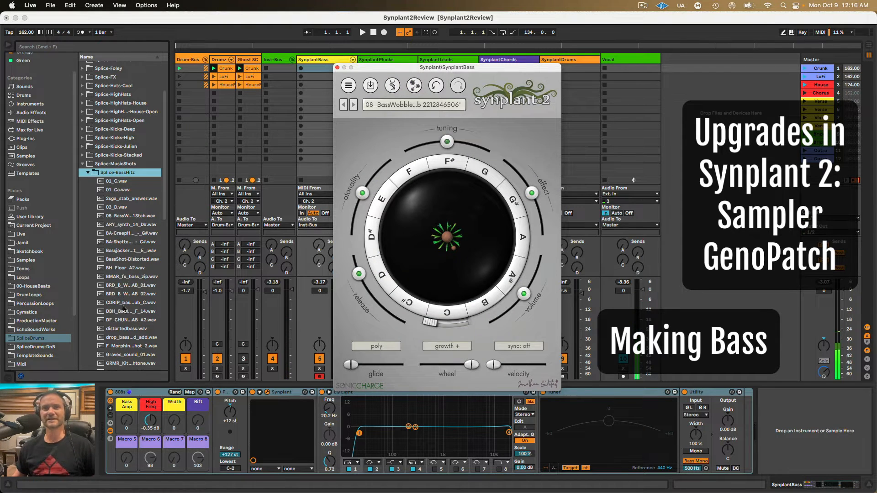
- Preview several bass samples in the Splice-BassHitz folder and select BRD_B_WARPSTAB_01
scroll(124, 309, "down", 4)
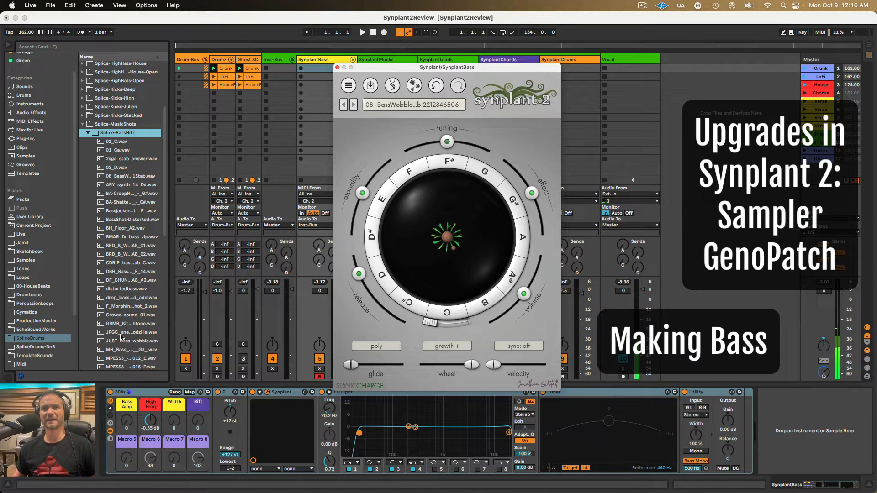
left_click(121, 333)
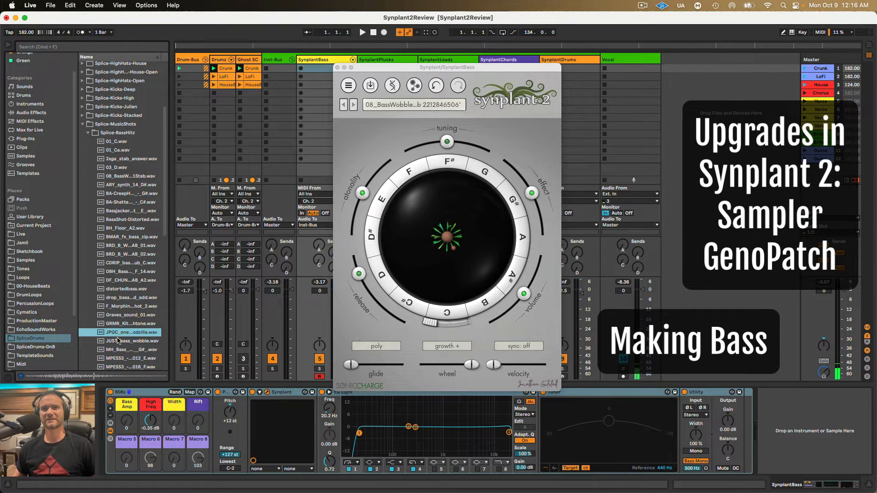
left_click(118, 341)
left_click(117, 333)
left_click(119, 289)
left_click(119, 247)
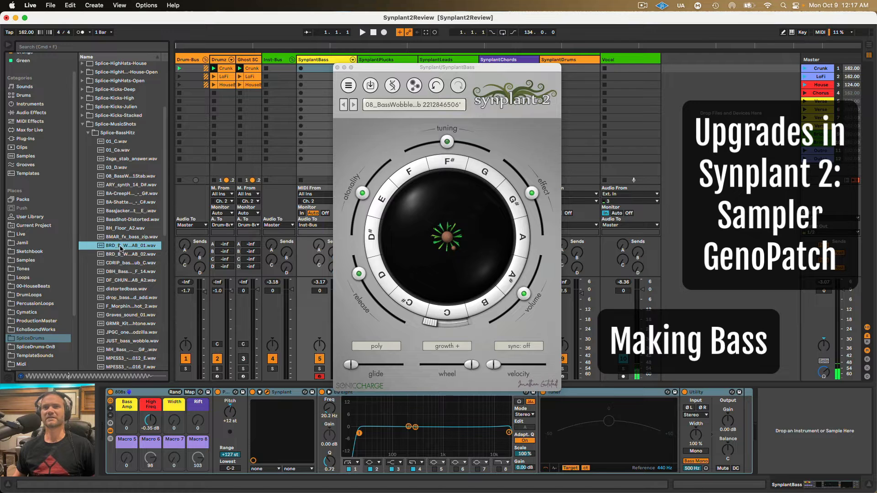
- Load the BRD_B_WARPSTAB_01 sample into Genopatch, generate patches on its strands and turn off Auto Preview
left_click_drag(396, 249, 447, 241)
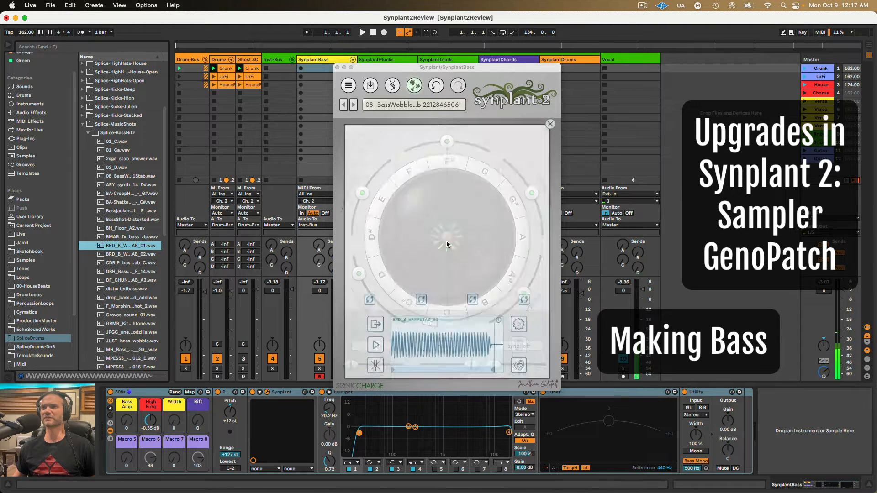
left_click(368, 302)
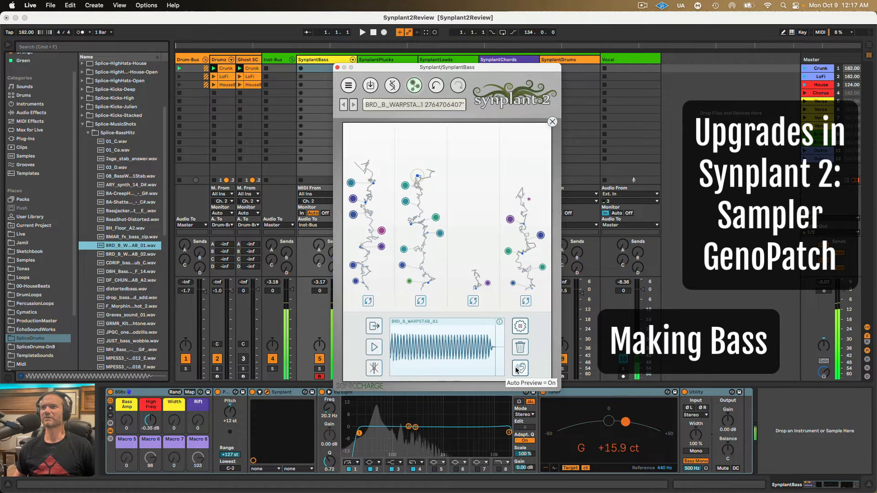
left_click(516, 369)
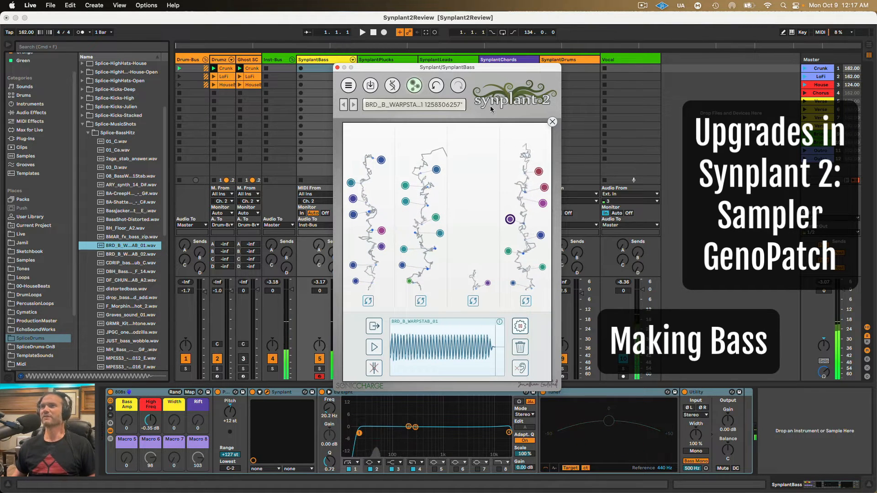
- Show the fourth-strand purple patch in the main plant view and raise its tuning to about 4.76 sm
left_click_drag(491, 68, 490, 64)
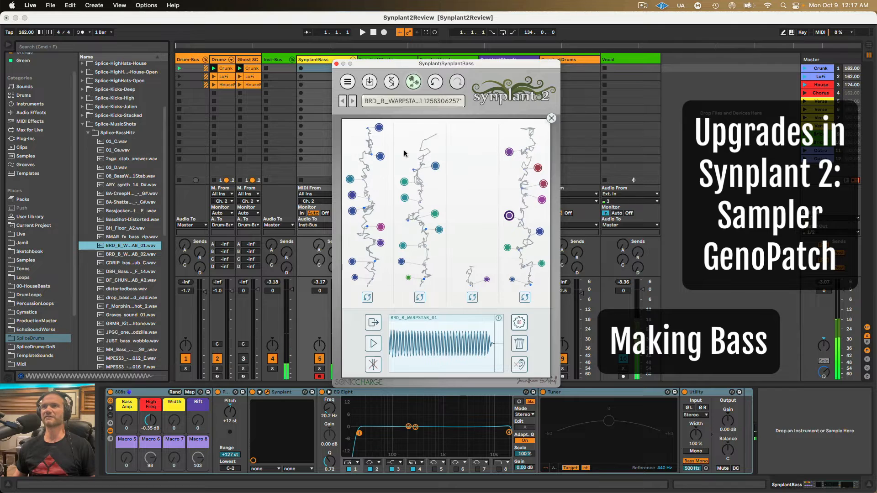
left_click(413, 83)
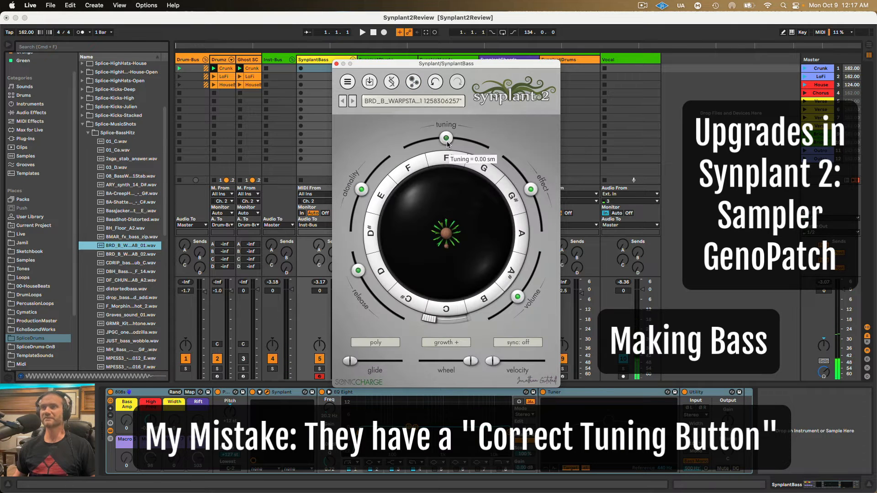
left_click_drag(447, 143, 471, 145)
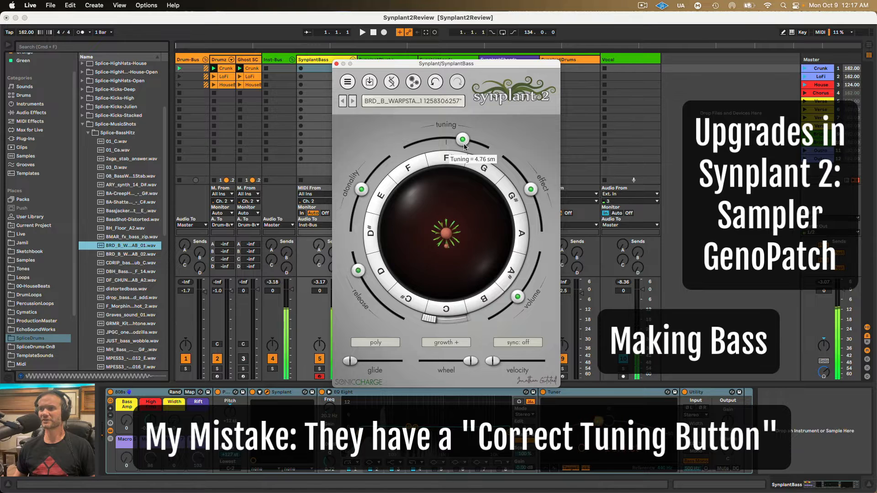
left_click_drag(464, 144, 465, 144)
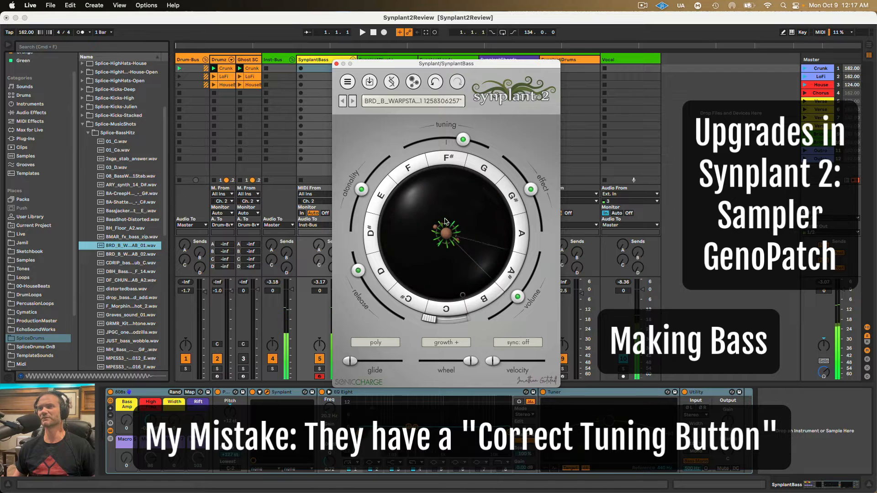
- Check the patch's Oscillators genes, return to the main plant view and raise the patch volume slightly
left_click(390, 82)
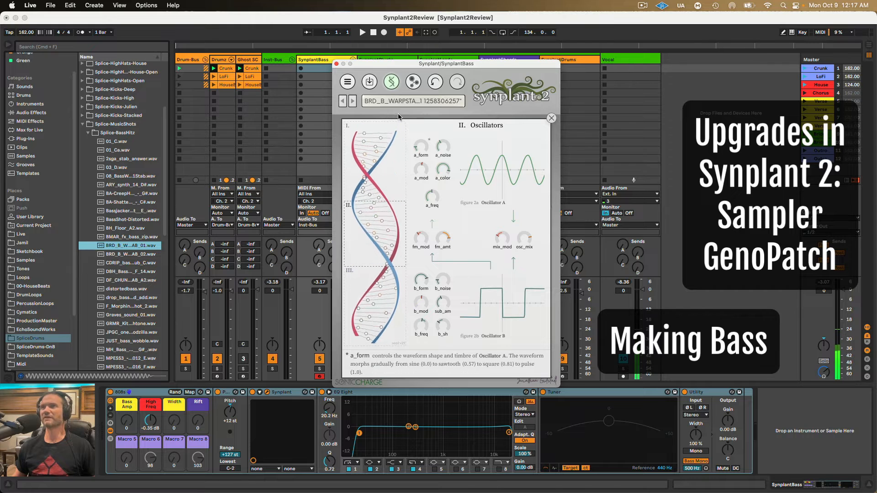
left_click(391, 85)
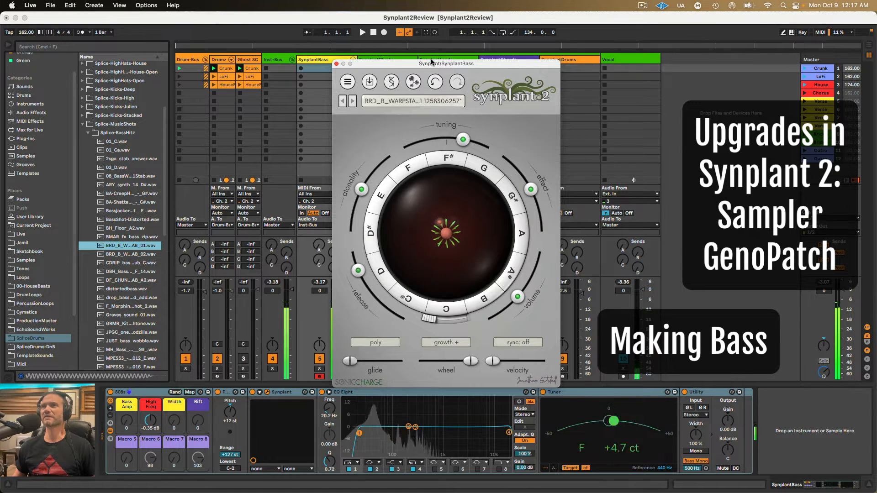
left_click_drag(431, 63, 525, 61)
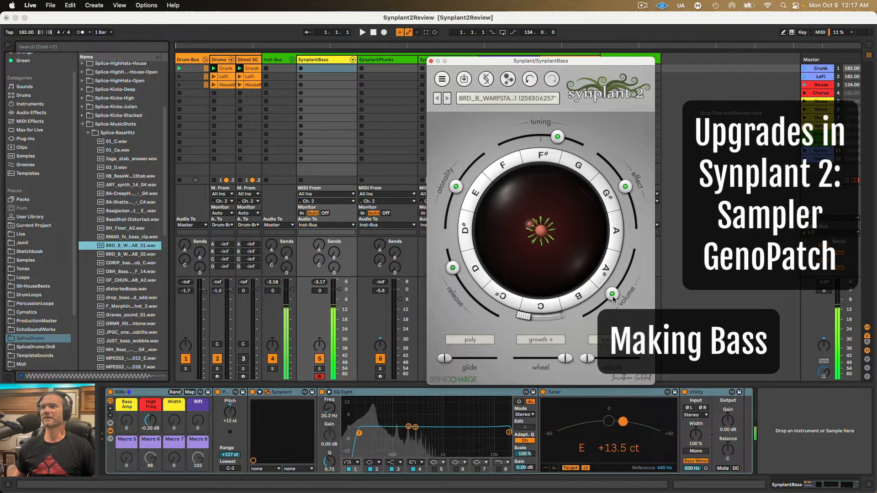
mouse_move(612, 293)
left_mouse_down()
mouse_move(596, 314)
mouse_move(623, 293)
left_mouse_up()
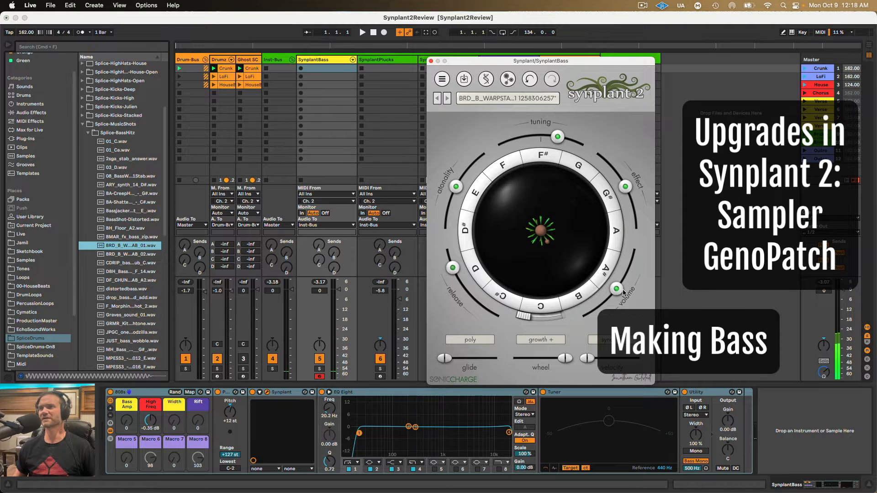
- Open the patch's Filter and effects genes and lower the adj_bass gene
left_click(487, 80)
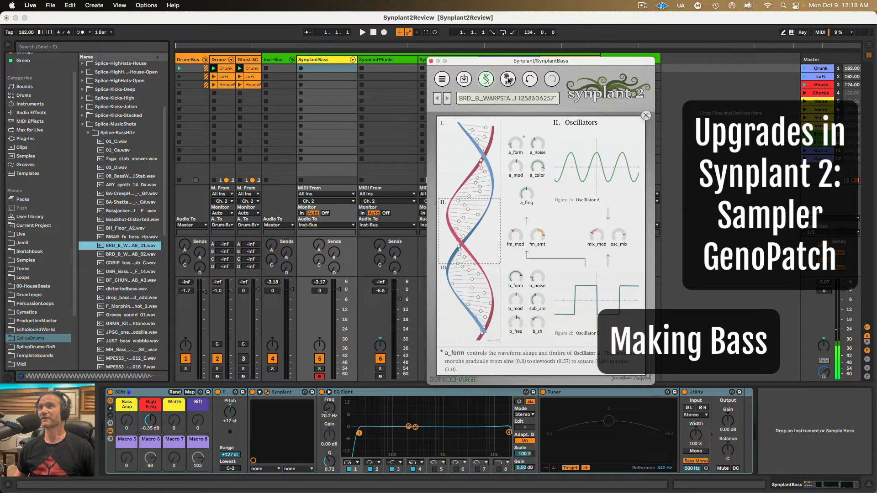
left_click(495, 286)
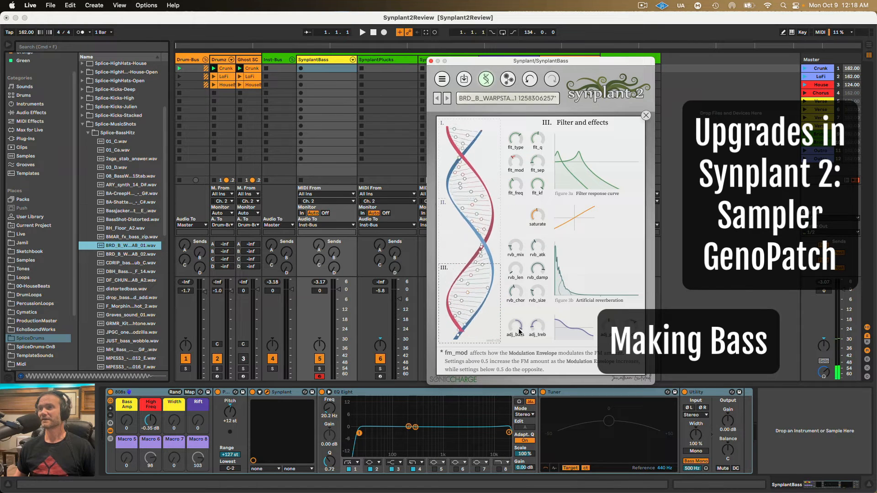
mouse_move(520, 328)
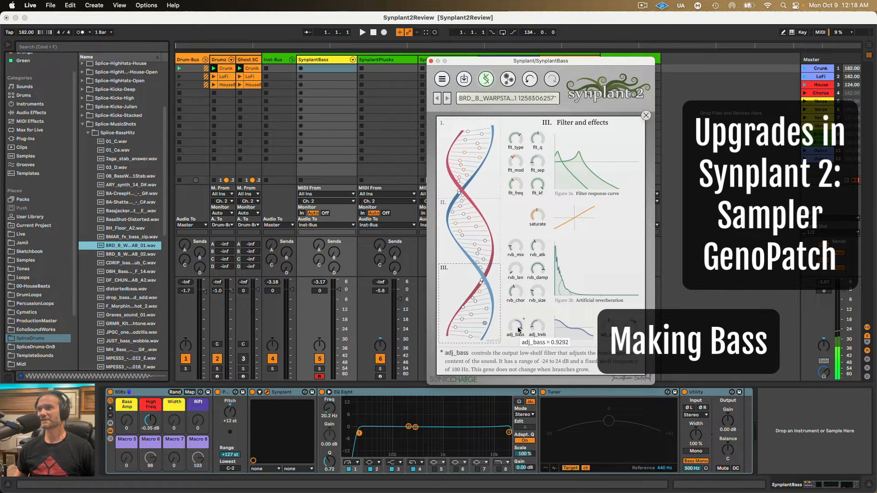
left_click_drag(518, 337, 518, 345)
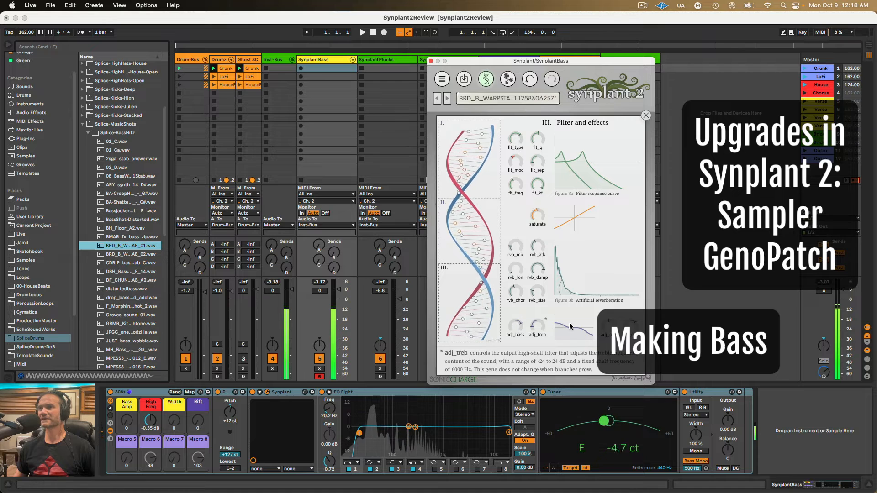
- Close the gene view and save the patch as WarpyWarble in the Bass folder of the 00-Synplant2 library
left_click(487, 80)
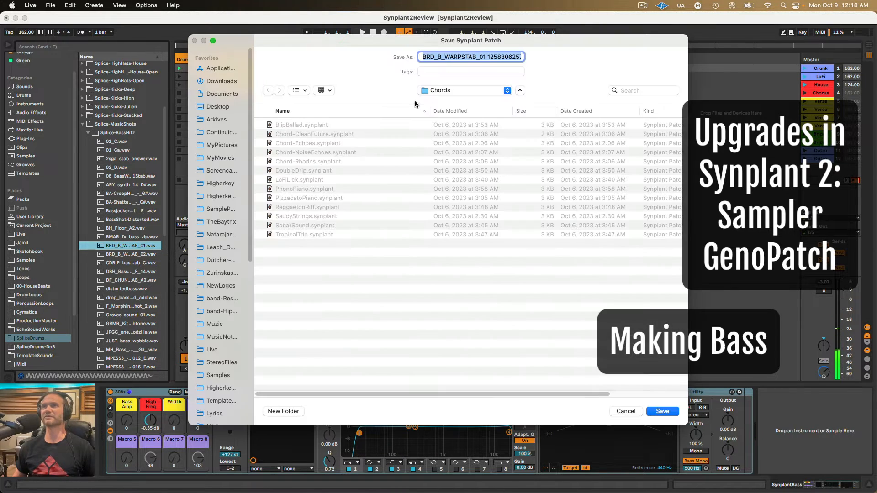
left_click(435, 91)
left_click(436, 101)
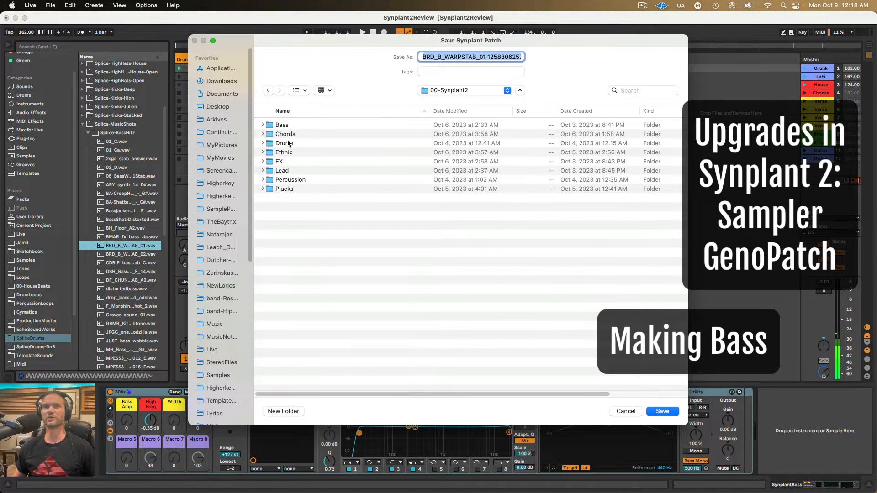
double_click(274, 126)
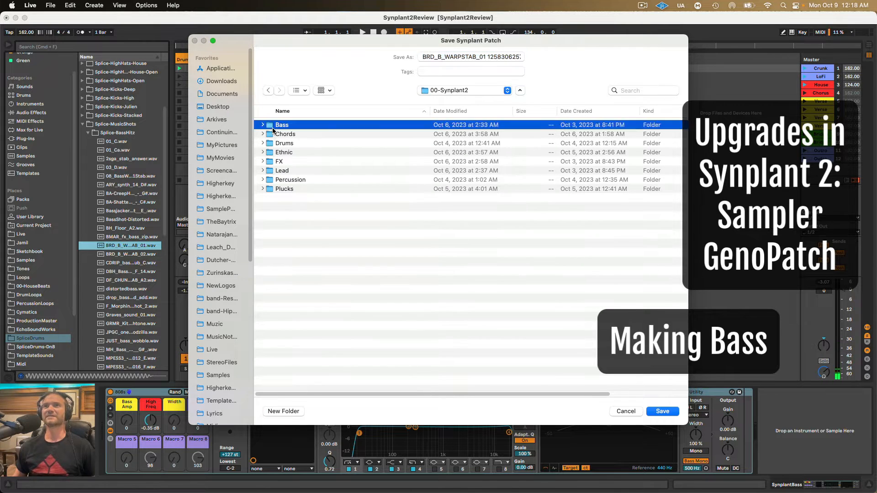
left_click(425, 55)
left_click(442, 57)
left_click_drag(420, 56, 527, 54)
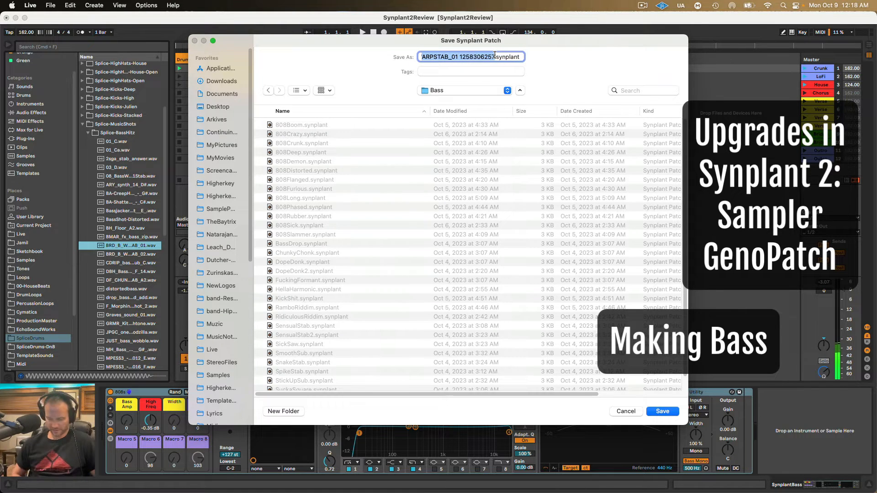
type("WarpyWarble")
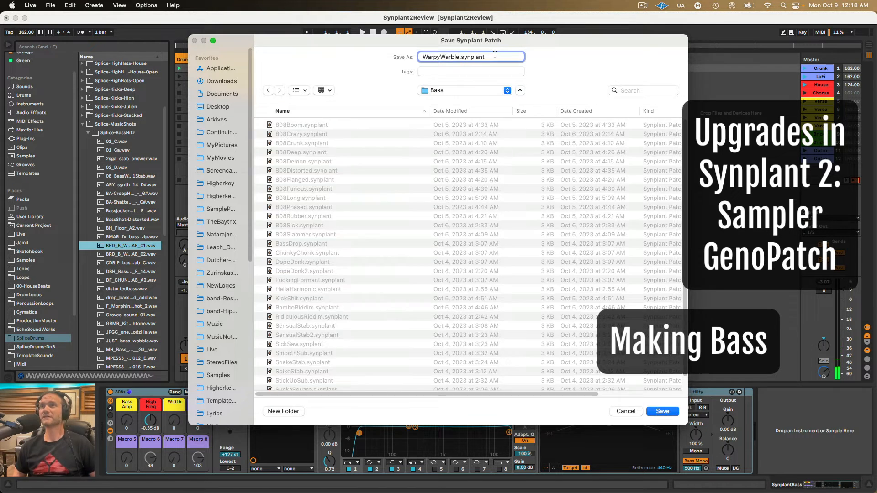
key("Return")
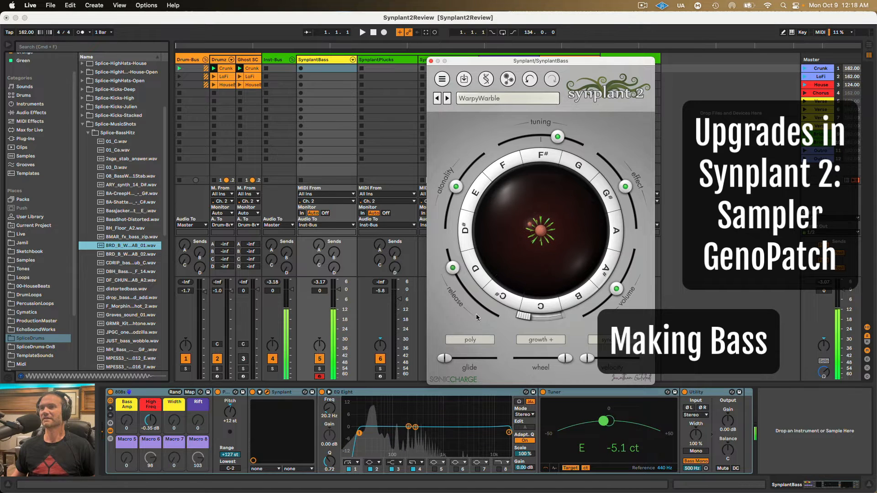
- Switch the WarpyWarble patch to mono, raise its effect amount, and slightly adjust its atonality and release
left_click_drag(470, 340, 468, 321)
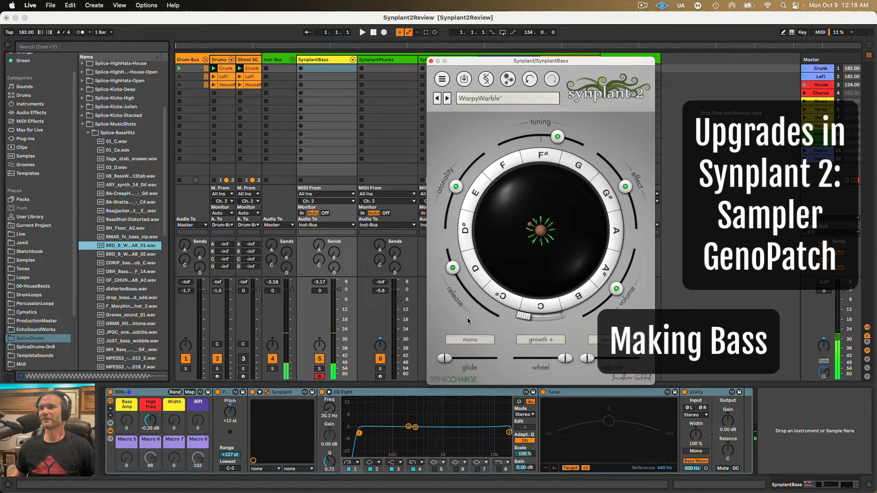
left_click_drag(624, 187, 637, 219)
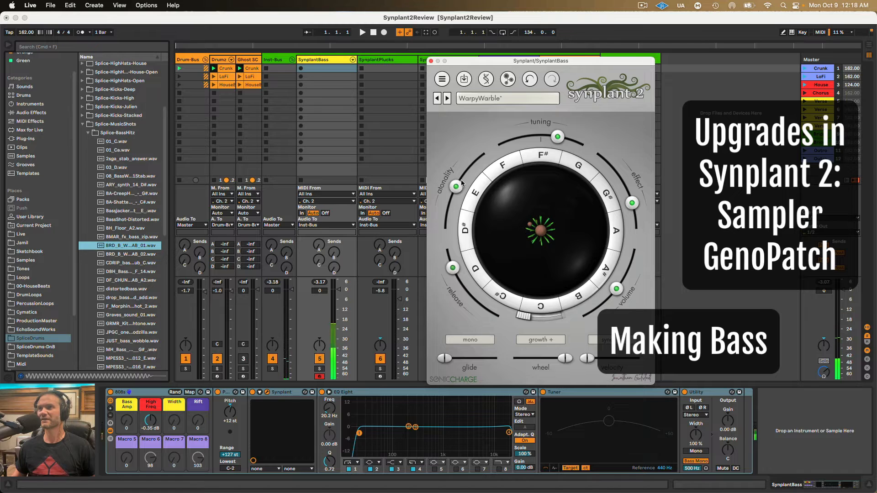
mouse_move(456, 187)
left_mouse_down()
mouse_move(478, 155)
mouse_move(448, 231)
mouse_move(458, 190)
left_mouse_up()
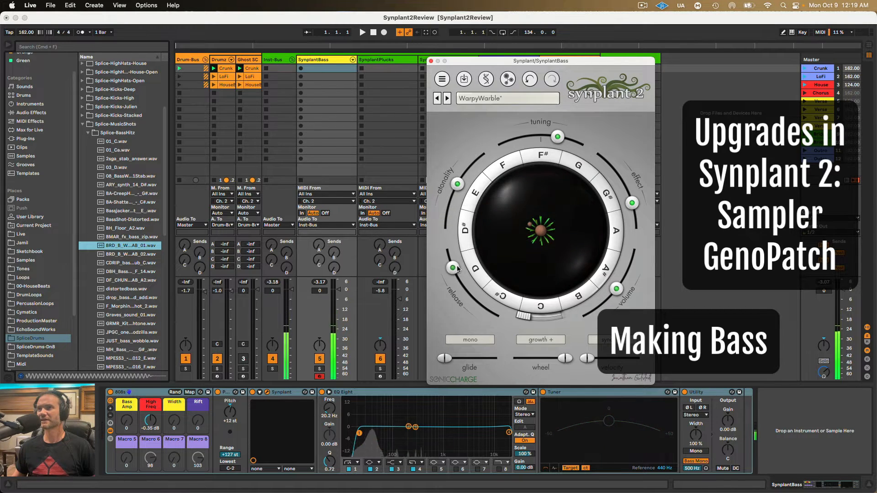
left_click_drag(455, 269, 473, 258)
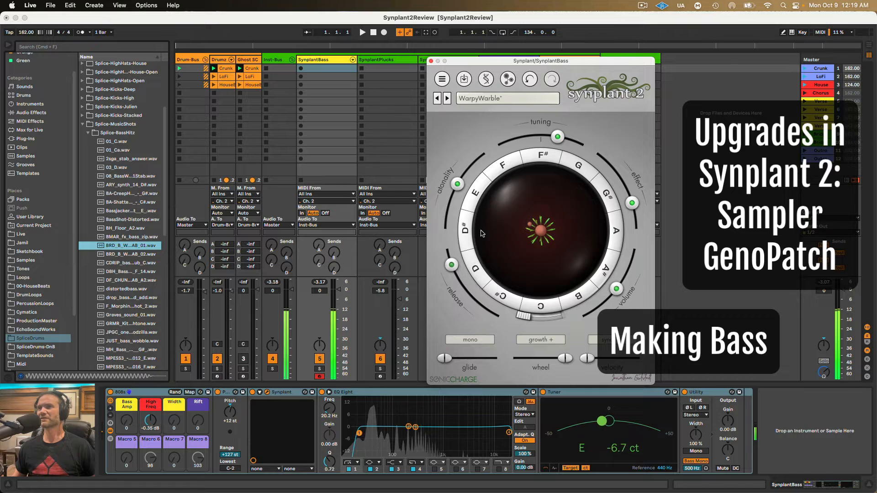
- Save over the existing WarpyWarble patch, replacing the file, and raise the patch's glide before closing the synth window
left_click(464, 80)
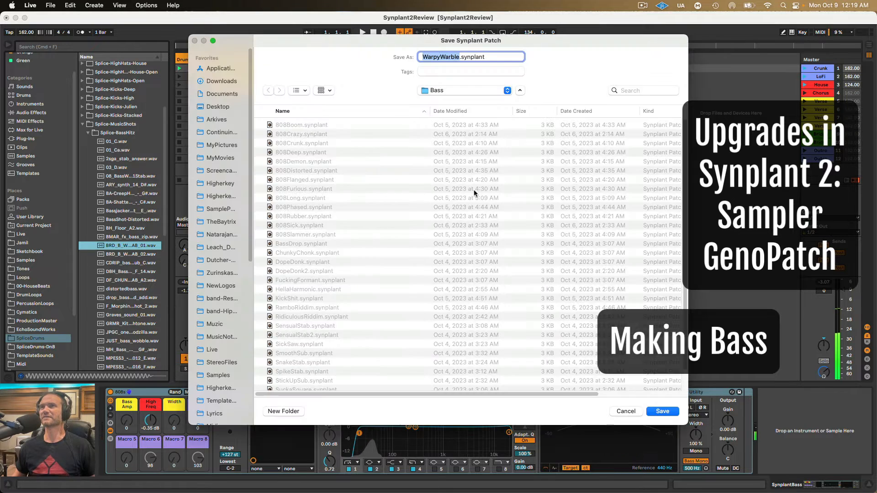
left_click(670, 413)
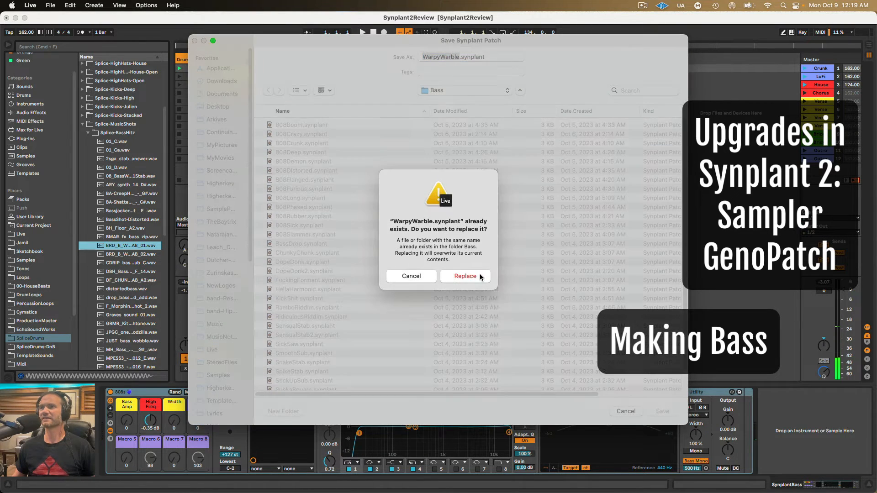
left_click(480, 277)
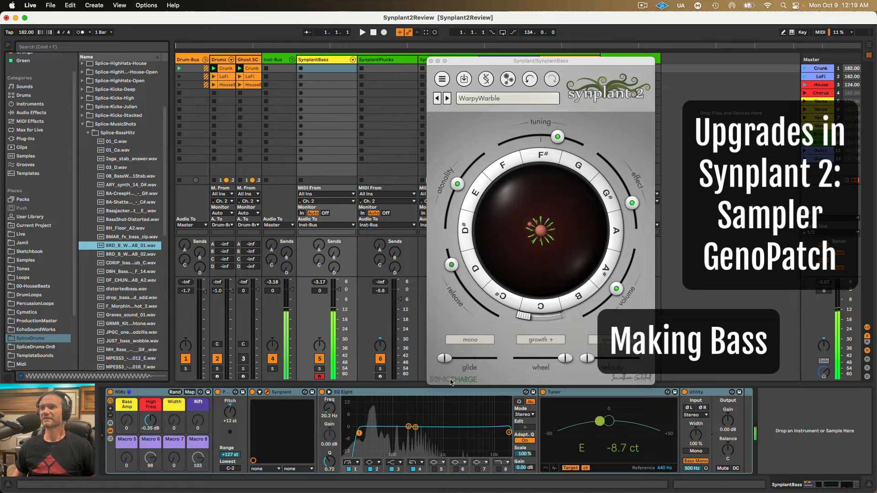
left_click_drag(442, 359, 460, 357)
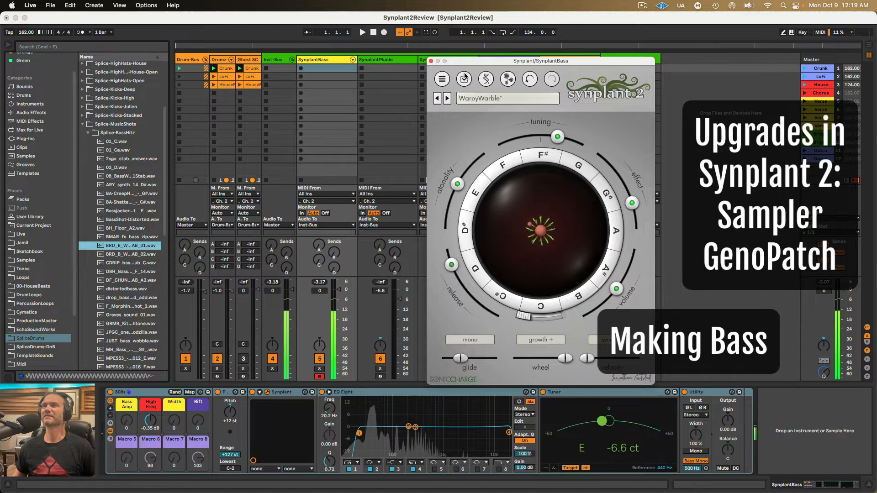
left_click(431, 60)
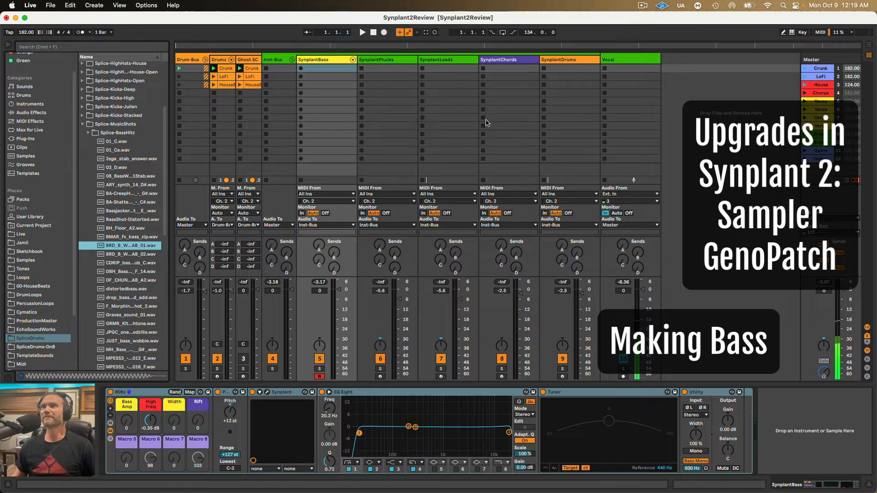
- Arm the SynplantLeads track and open the Synplant instrument of the SynplantPlucks track, placing its window clear of the browser
left_click(441, 377)
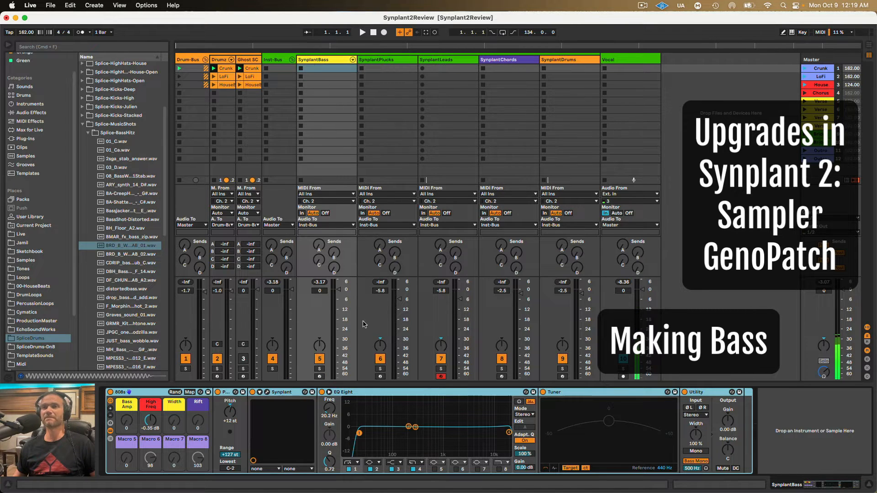
left_click(388, 62)
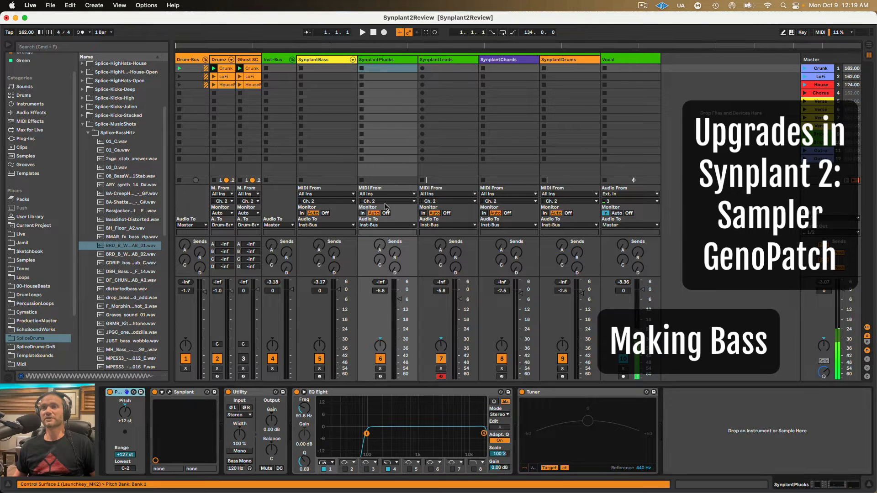
left_click(169, 393)
left_click_drag(548, 73, 442, 81)
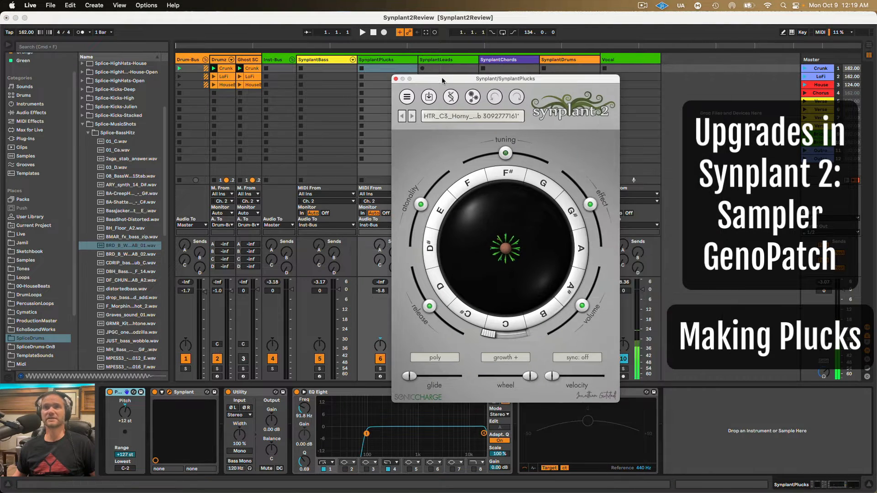
- Collapse the Splice-BassHitz folder, expand Splice-EthnicHitz, preview its Kyoto sample and widen the browser to show full file names
left_click(89, 133)
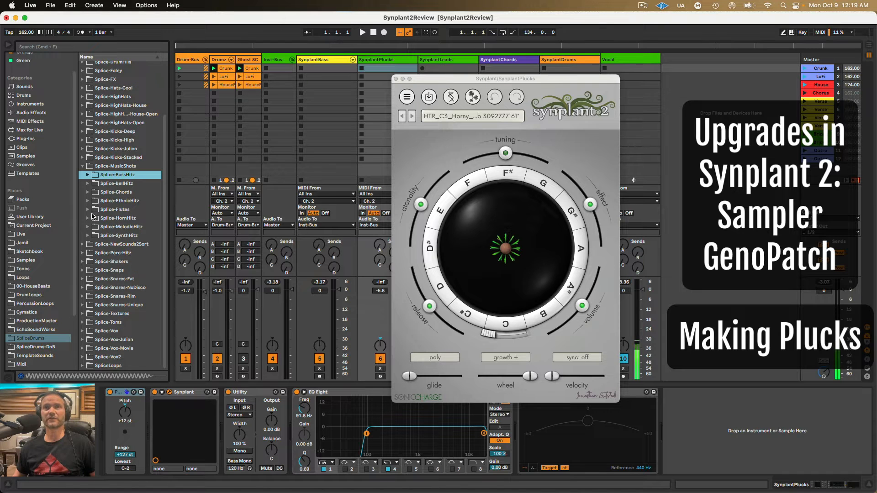
left_click(88, 201)
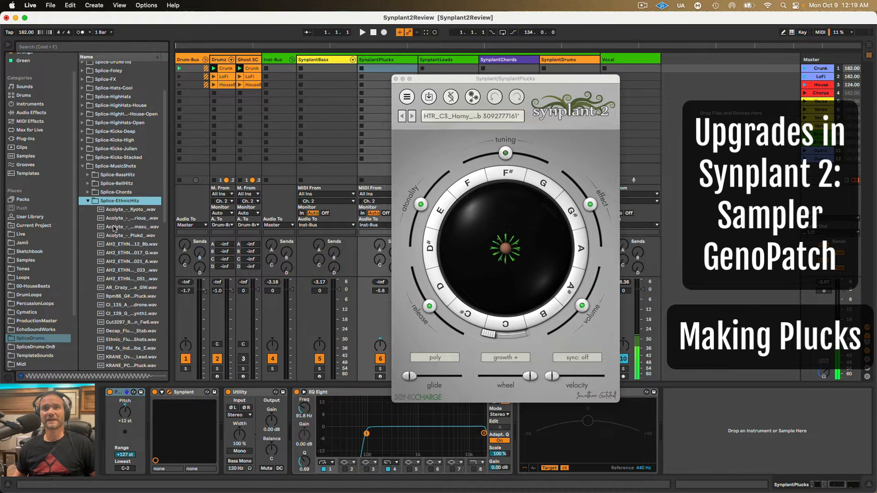
left_click(119, 210)
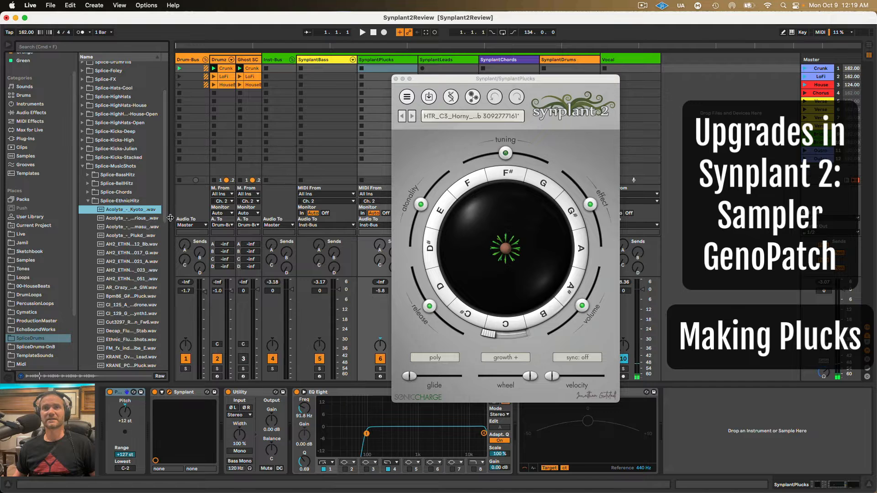
left_click_drag(170, 218, 224, 219)
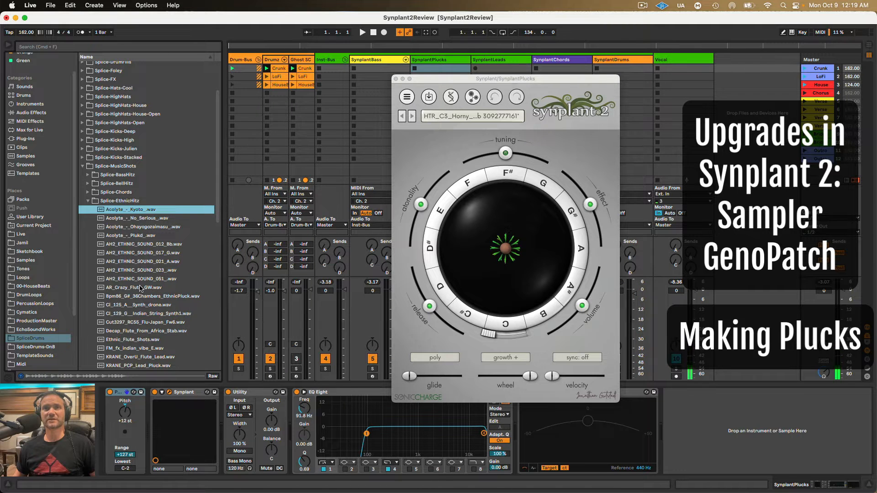
- Preview the Flu-Japan, Decap_Flute_From_Africa_Stab, Ethnic_Flute_Shots and FM_fx_indian_vibe_E samples in Splice-EthnicHitz
scroll(141, 289, "down", 2)
left_click(136, 303)
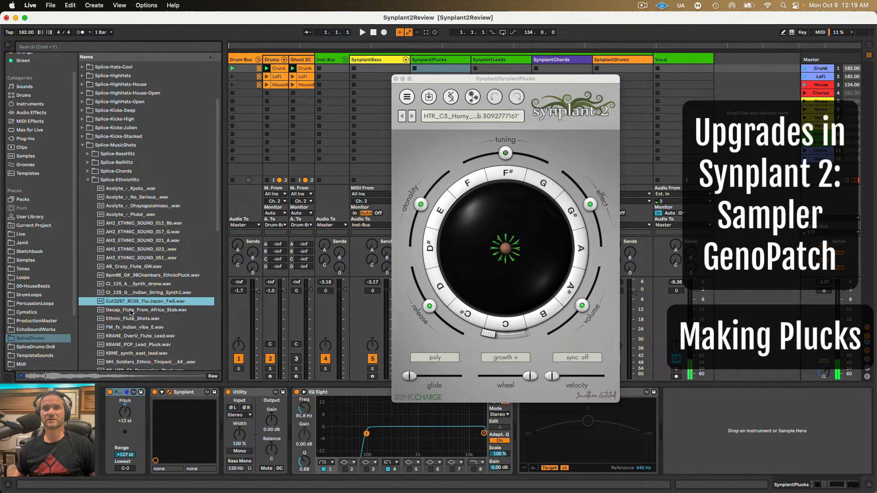
left_click(131, 311)
scroll(123, 306, "down", 2)
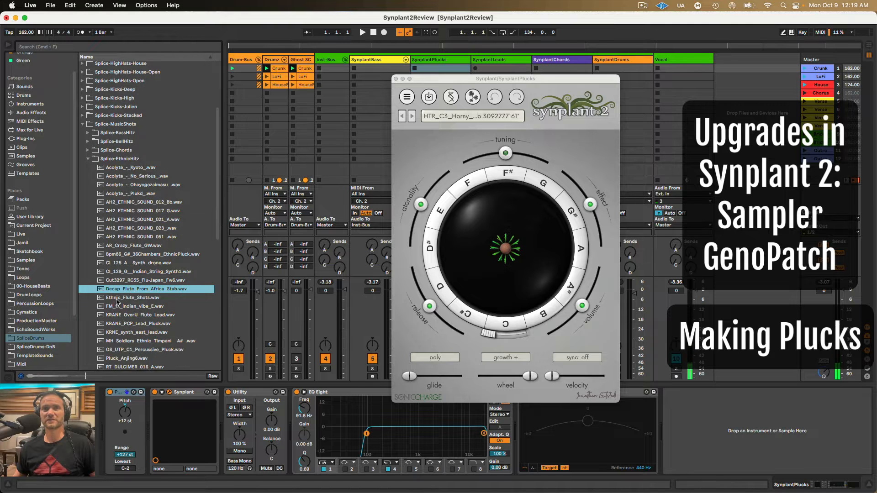
left_click(118, 299)
scroll(118, 300, "down", 2)
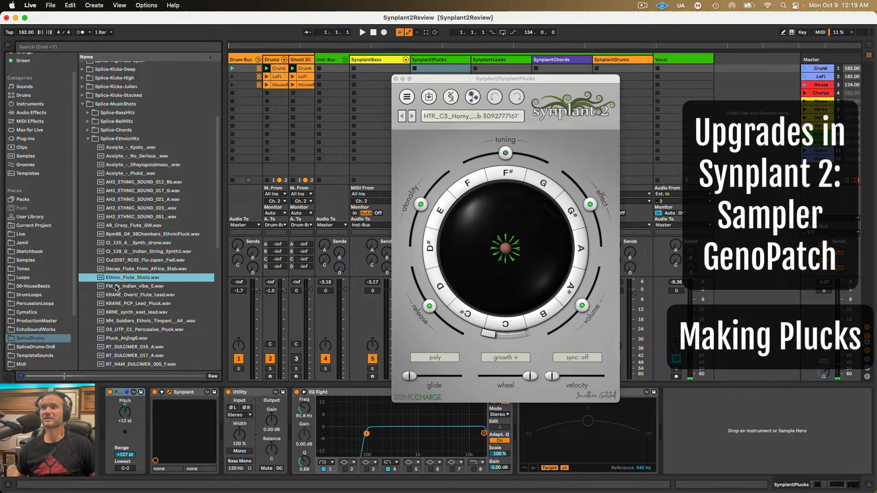
left_click(117, 287)
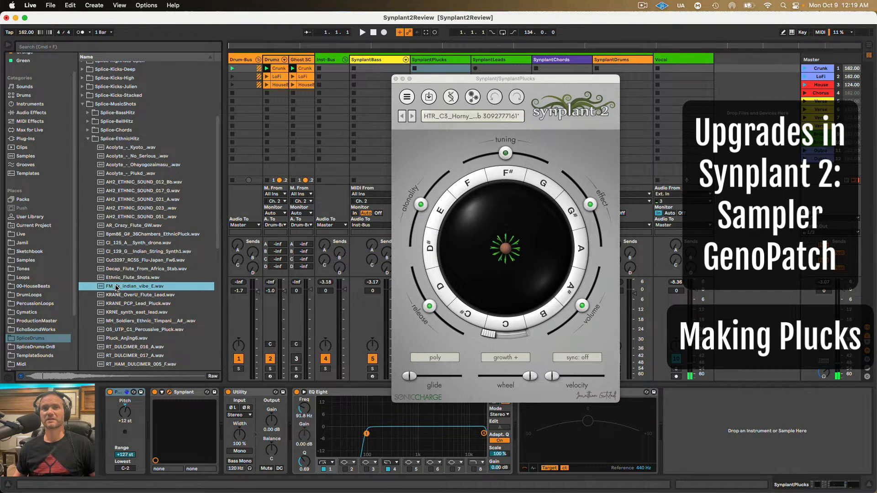
- Try the Decap_Flute_From_Africa_Stab sample in Genopatch on the SynplantPlucks instrument and close the synth window
left_click(120, 270)
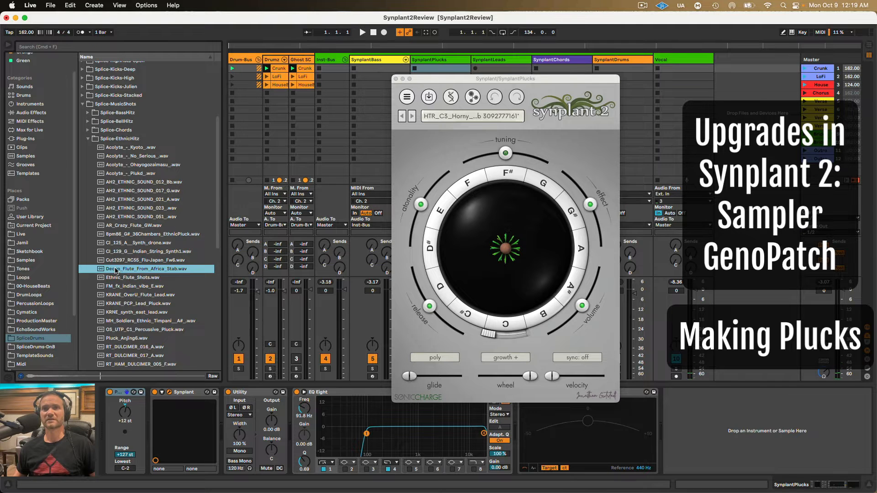
left_click_drag(116, 271, 509, 246)
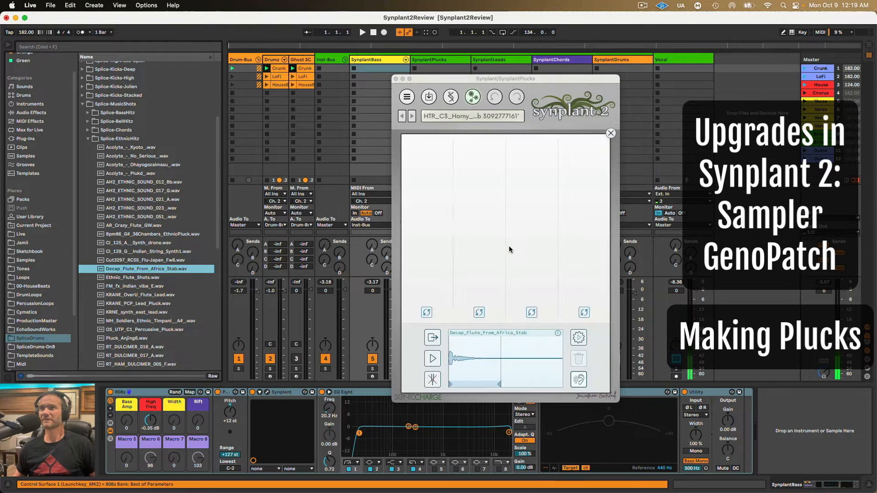
left_click(395, 80)
- Preview the Pluck_Anjing6 sample and reopen the Synplant instrument on the SynplantPlucks track
left_click(127, 339)
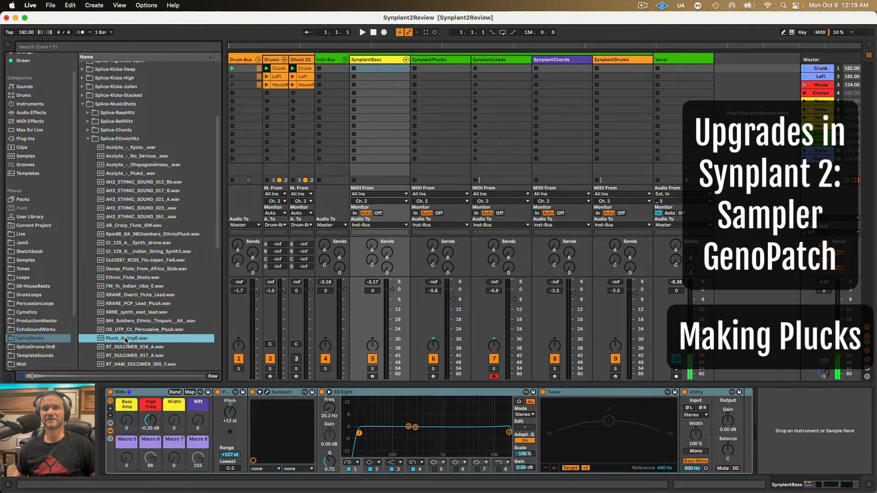
left_click(416, 59)
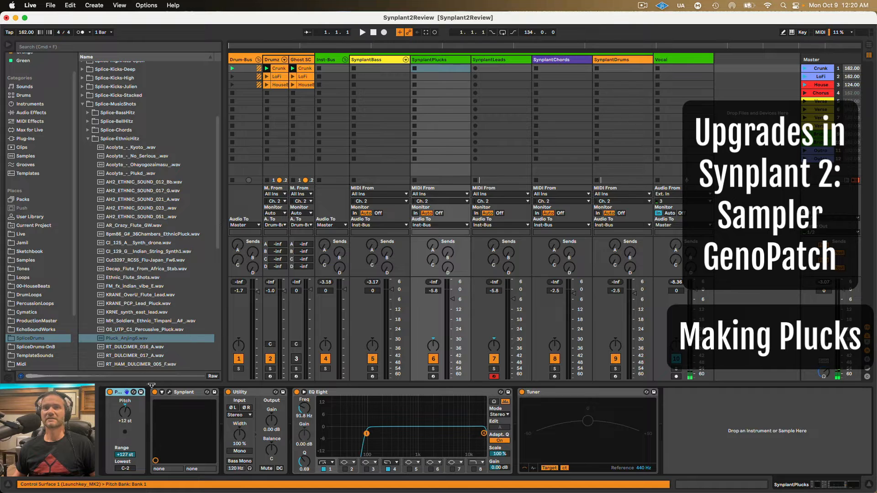
left_click(169, 392)
- Preview the RT_DULCIMER_016_A, Pluck_Anjing6 and OS_UTP_C1_Percussive_Pluck samples and load OS_UTP_C1_Percussive_Pluck into Genopatch
left_click(128, 346)
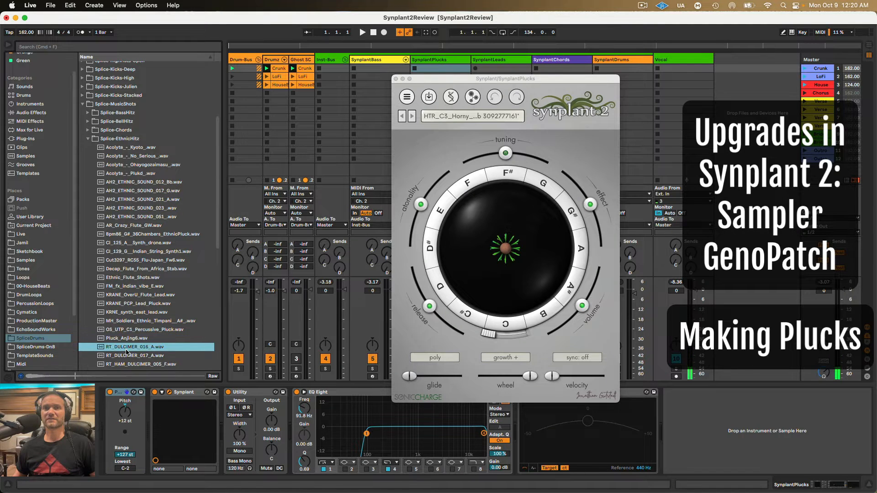
scroll(123, 320, "down", 6)
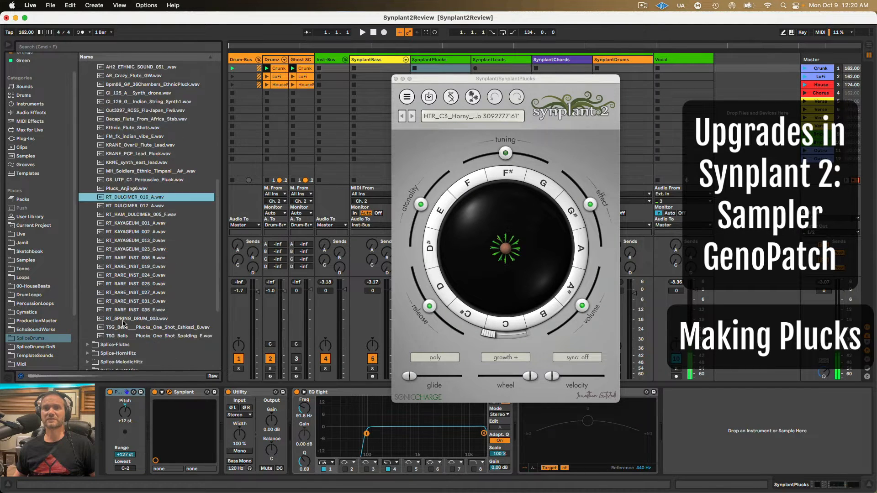
scroll(126, 311, "up", 2)
left_click(125, 231)
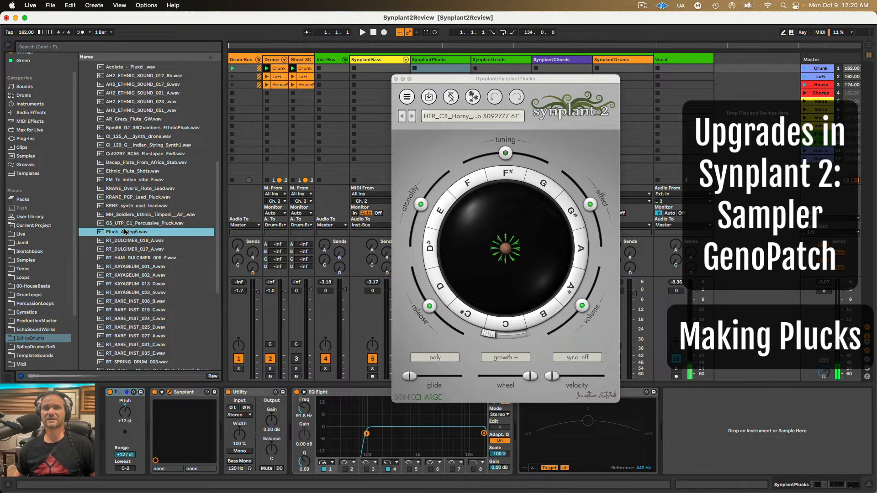
left_click(116, 223)
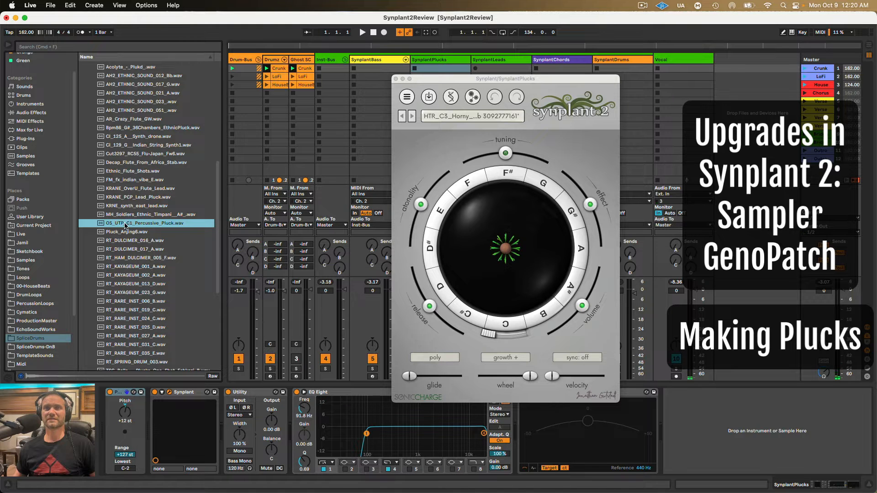
left_click_drag(123, 223, 499, 251)
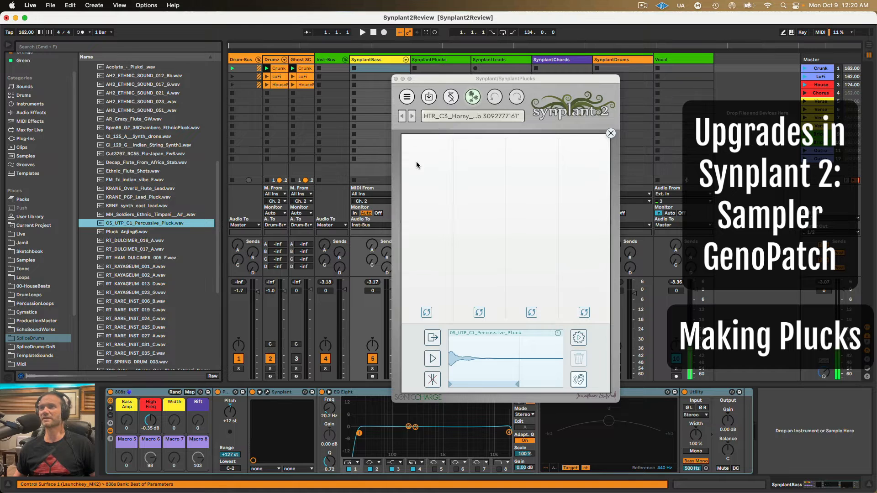
- Generate Genopatch patches from the OS_UTP_C1_Percussive_Pluck sample, arm the SynplantPlucks track and reposition the synth window
left_click(426, 312)
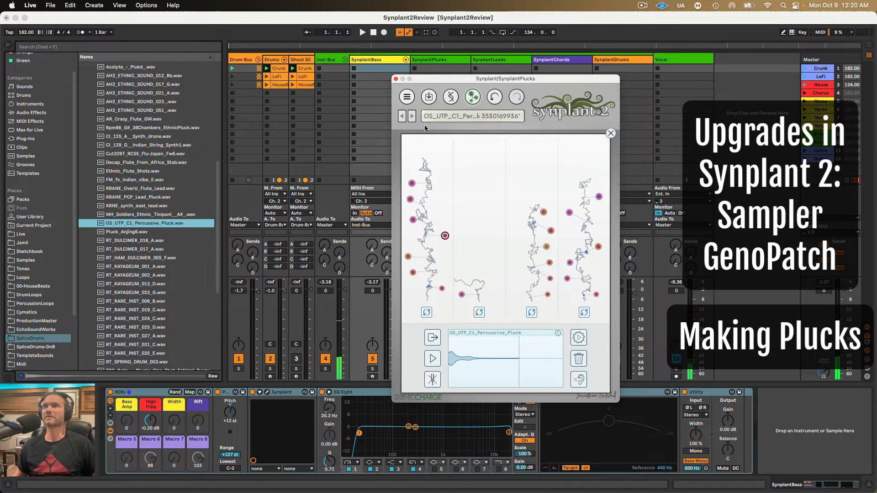
left_click_drag(430, 86, 496, 77)
left_click(433, 378)
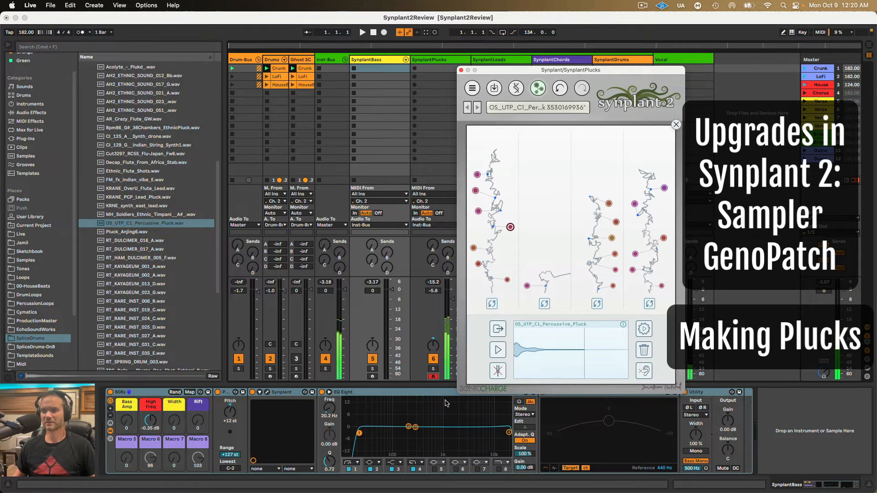
left_click_drag(539, 71, 522, 61)
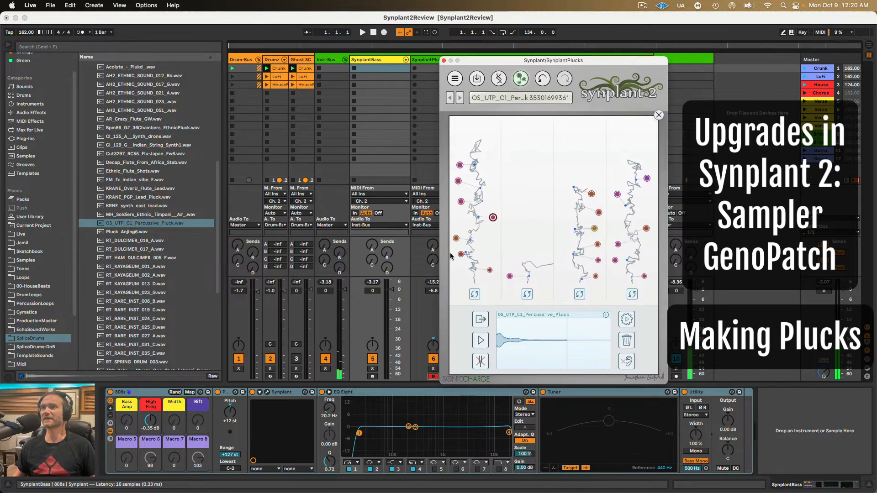
- Compare two patches from the first Genopatch strand, keep the red one beside it, return to the main synth view and close the window
left_click(455, 238)
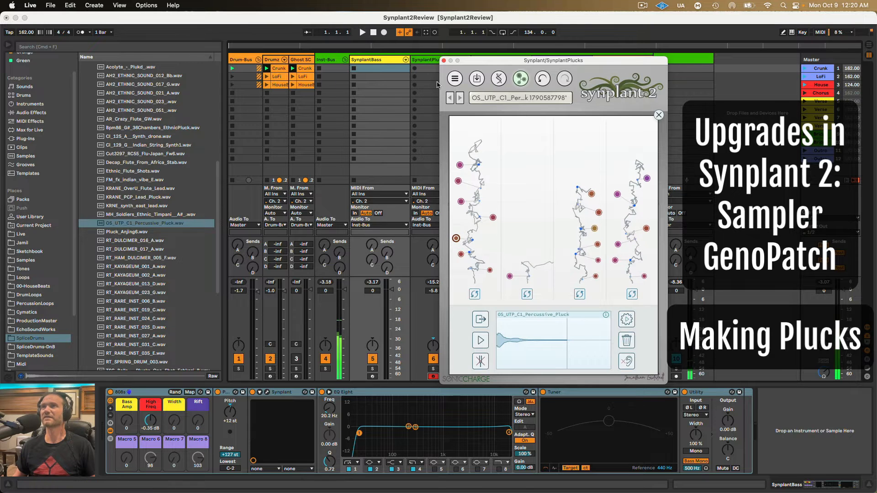
left_click(424, 61)
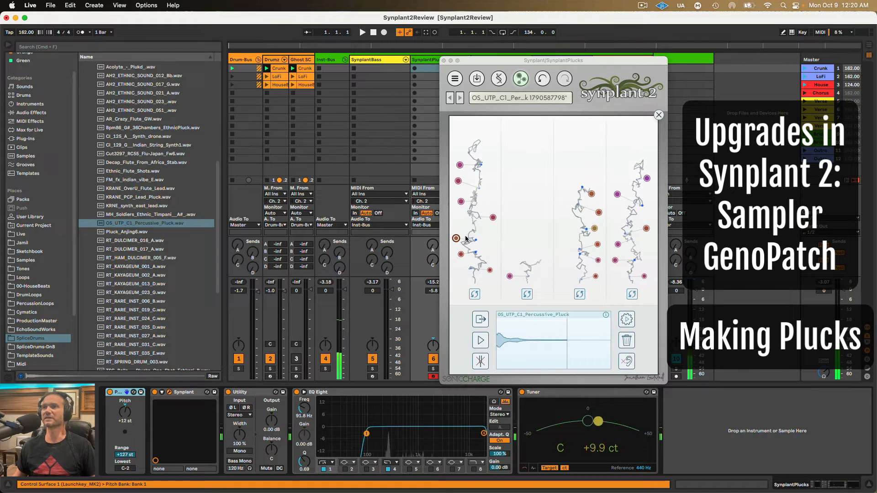
left_click(493, 217)
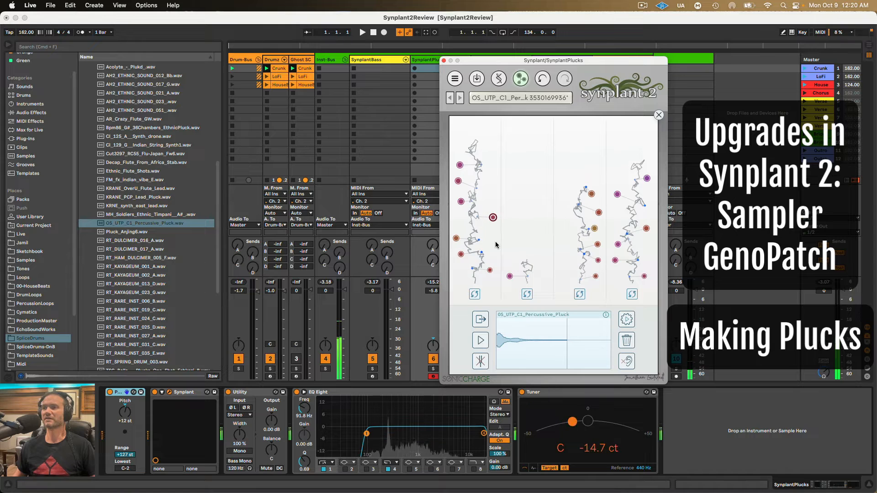
left_click(520, 79)
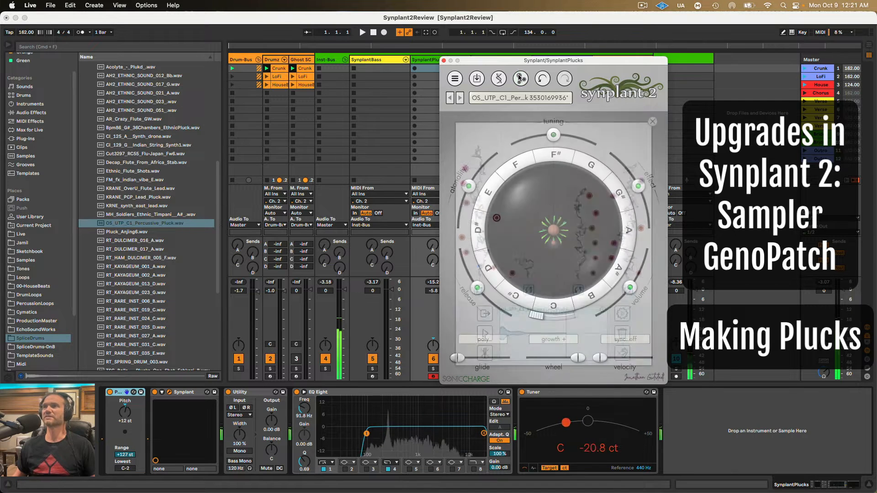
mouse_move(554, 134)
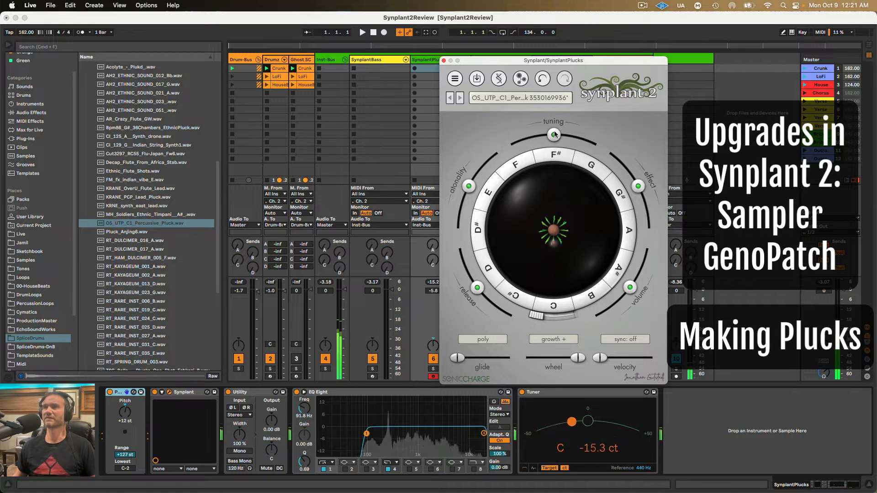
left_click(444, 61)
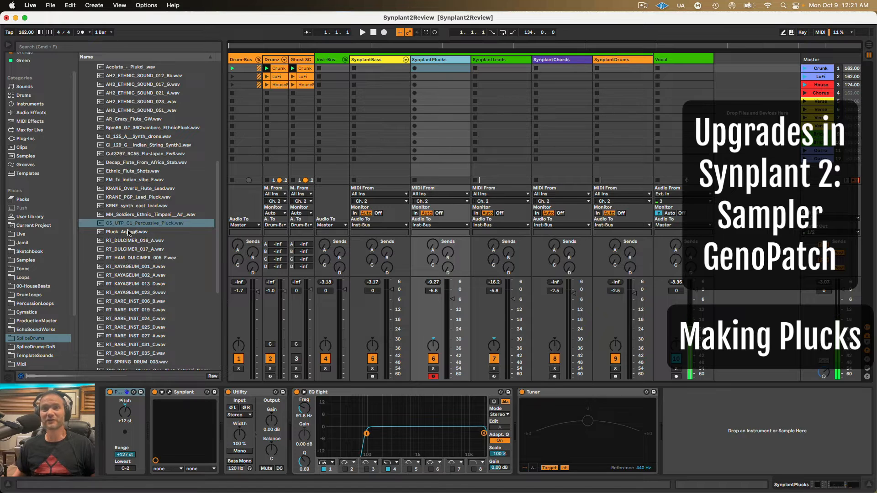
- Arm the SynplantLeads track for recording and open its Synplant instrument, placing the synth window nearer the sample list
double_click(492, 59)
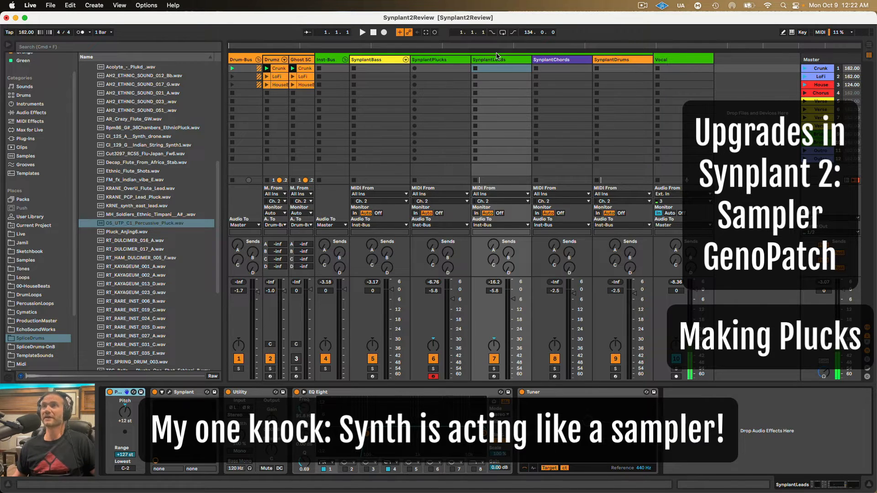
left_click(494, 376)
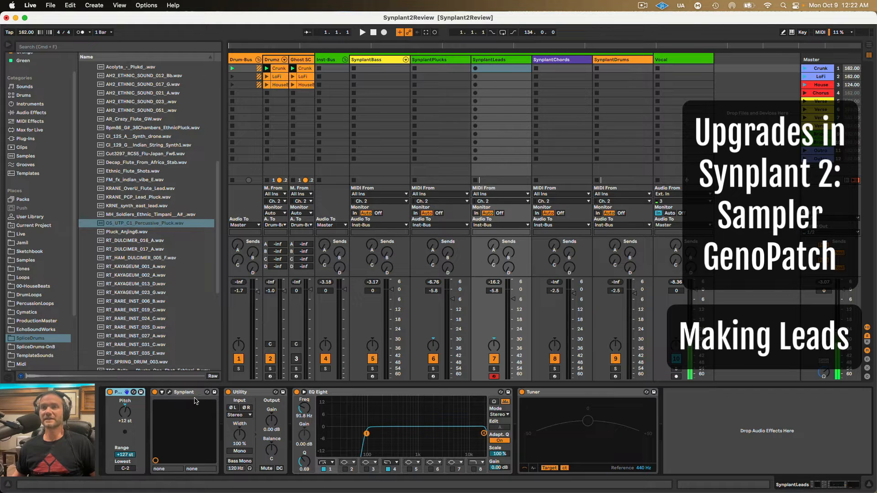
left_click(169, 392)
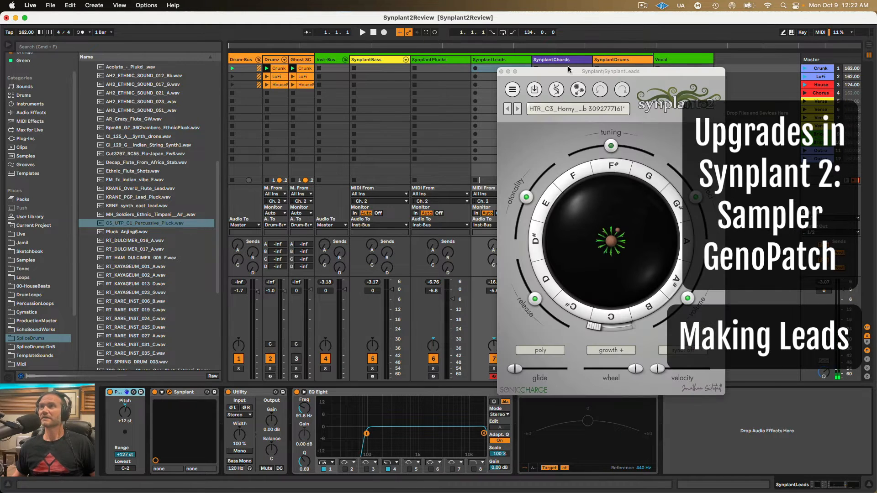
left_click_drag(569, 69, 448, 80)
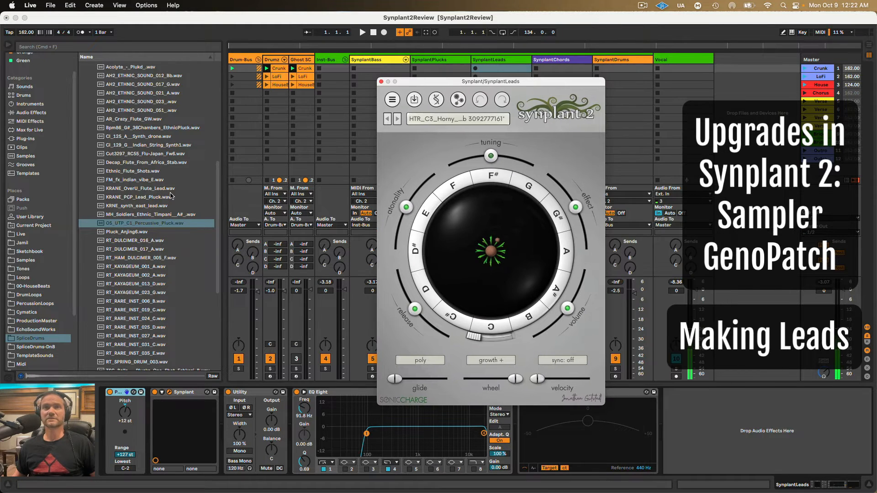
- Preview samples in Splice-EthnicHitz, from KRANE_OverU_Flute_Lead through OS_UTP_C1_Percussive_Pluck, plus FM_fx_indian_vibe_E, Ethnic_Flute_Shots and Decap_Flute_From_Africa_Stab
left_click(125, 189)
left_click(121, 197)
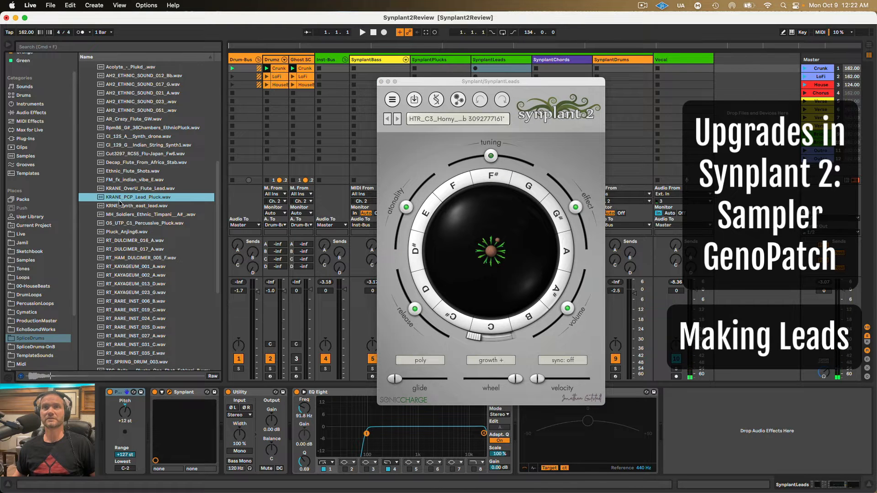
left_click(120, 206)
left_click(120, 223)
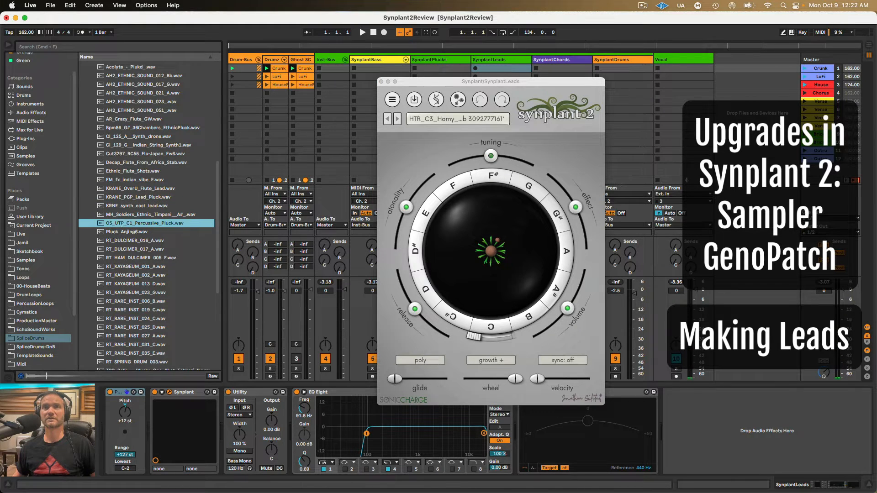
left_click(123, 180)
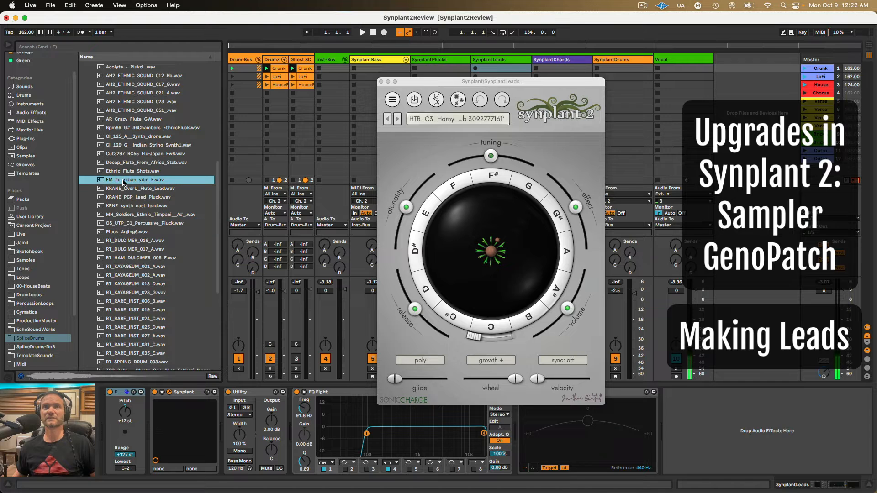
left_click(122, 173)
left_click(121, 163)
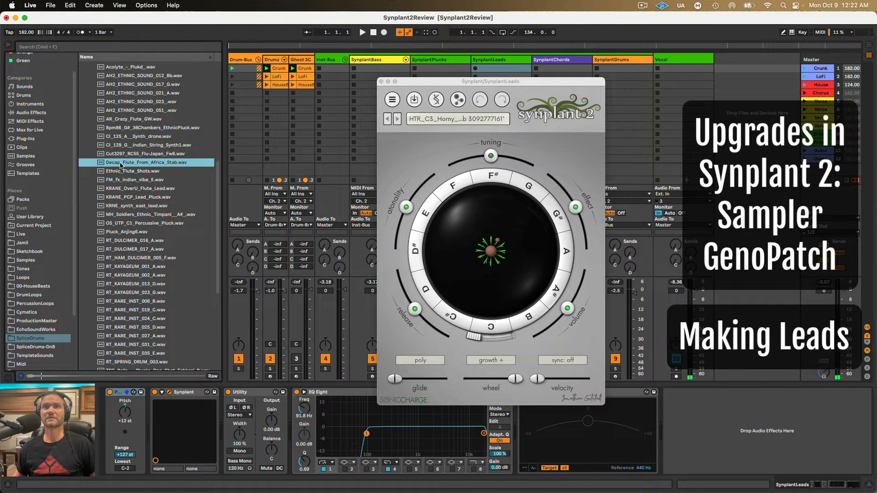
- Load Decap_Flute_From_Africa_Stab into Genopatch, generate patches, stop the generation and choose a purple patch midway up the first strand
left_click_drag(117, 164, 490, 253)
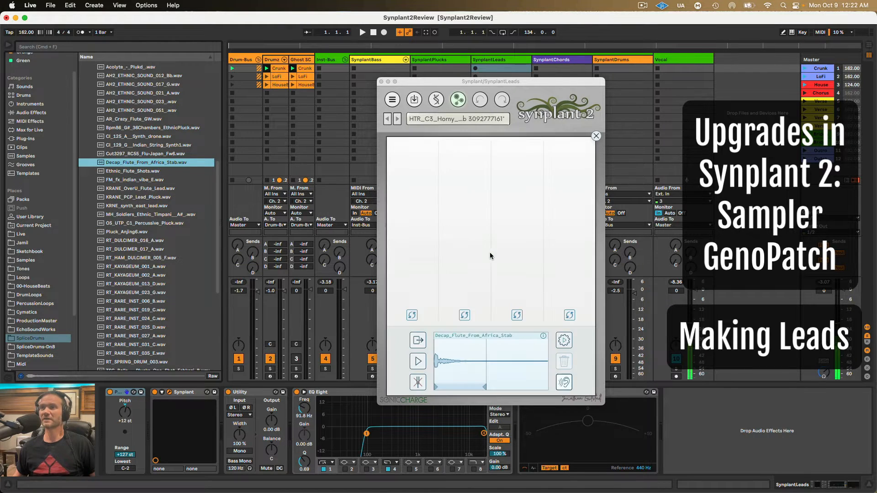
left_click(410, 315)
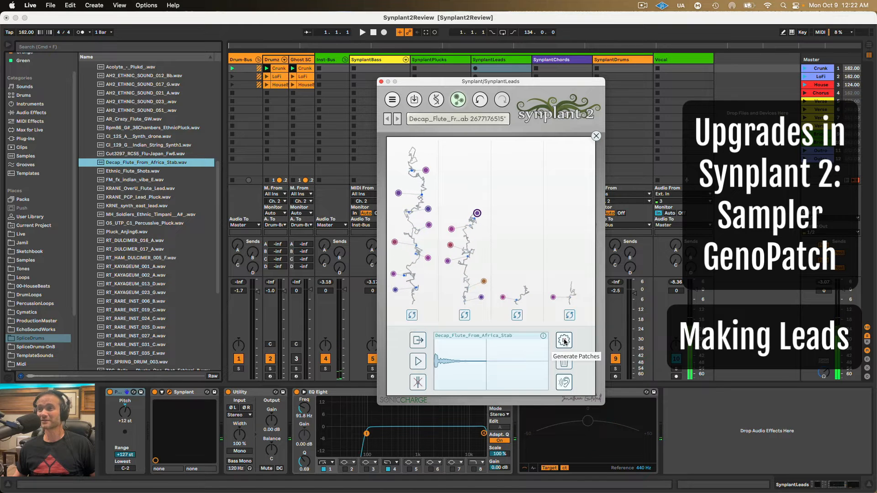
left_click(563, 340)
left_click(429, 225)
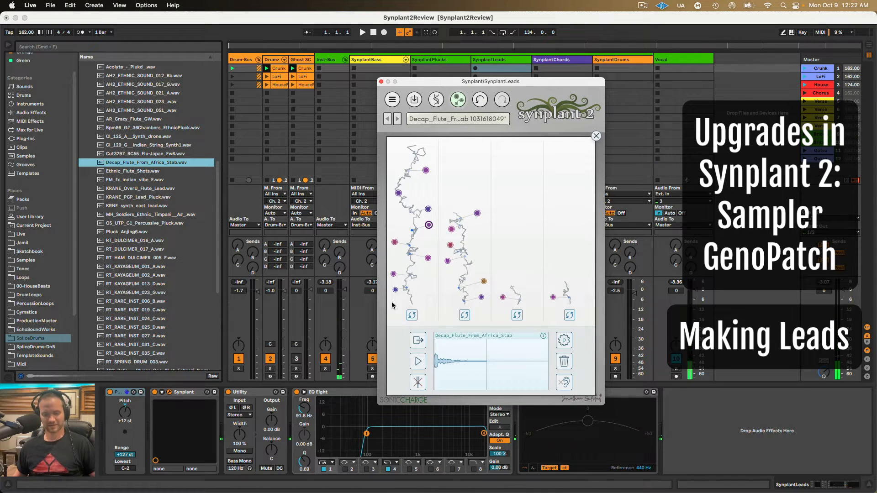
- In the main synth view, set the flute patch's tuning to 3.66 sm, adjust the effect amount slightly and set the voice mode to mono
left_click(456, 98)
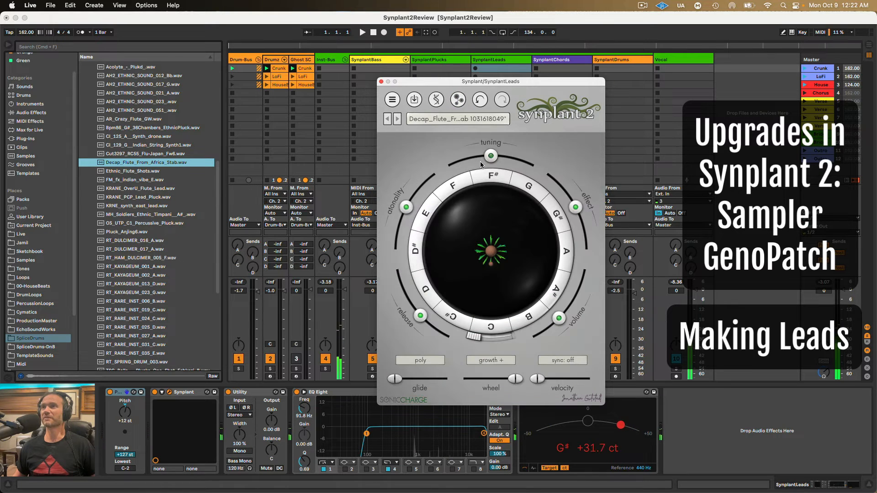
left_click_drag(491, 156, 504, 161)
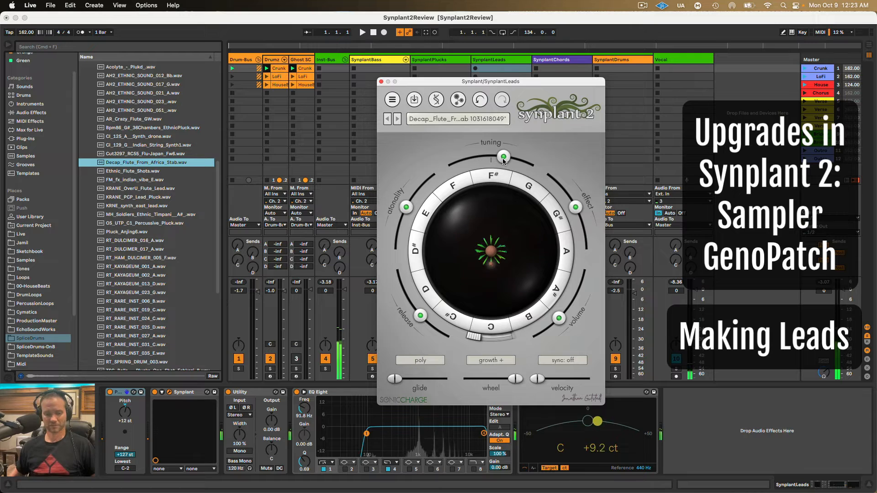
mouse_move(504, 162)
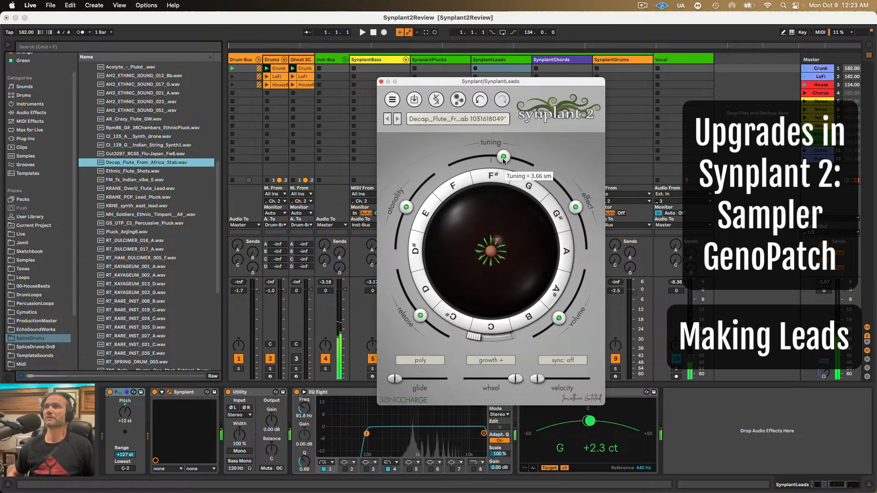
mouse_move(575, 206)
left_mouse_down()
mouse_move(583, 230)
mouse_move(579, 214)
left_mouse_up()
left_click(418, 360)
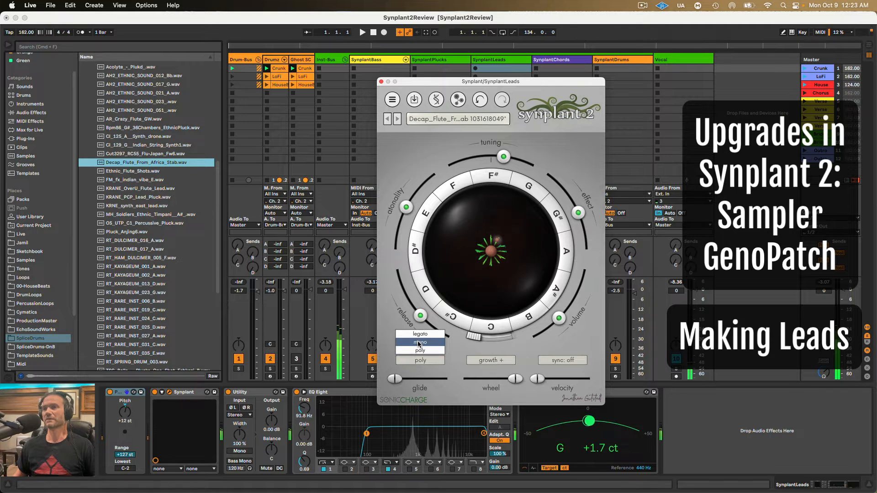
left_click(418, 342)
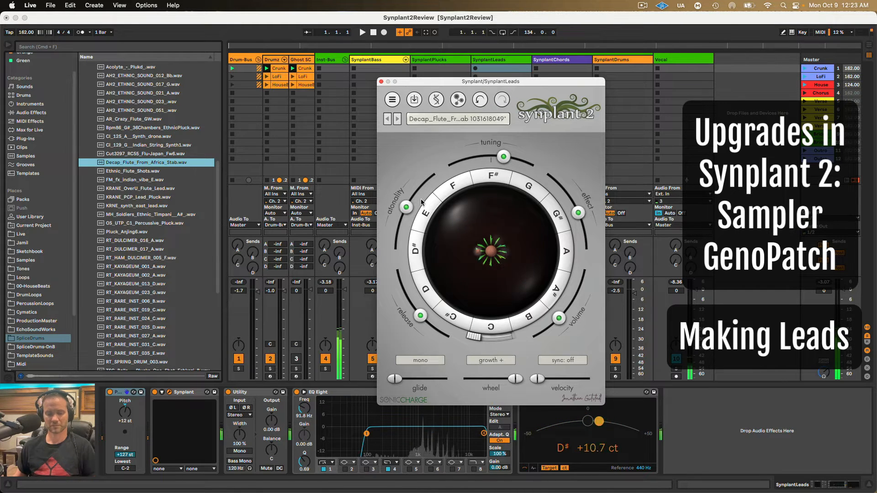
- Save the flute lead patch as AfricanAir in the Ethnic folder of 00-Synplant2
scroll(166, 181, "up", 5)
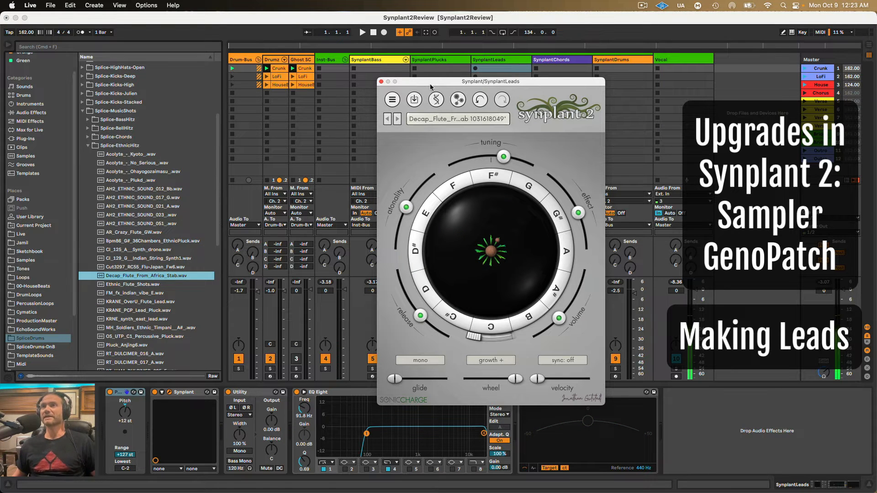
left_click(414, 99)
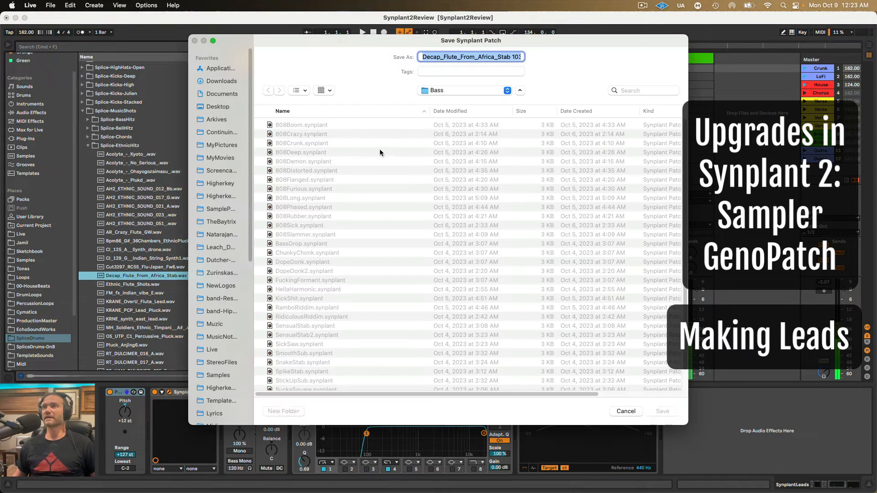
left_click(433, 96)
left_click(438, 100)
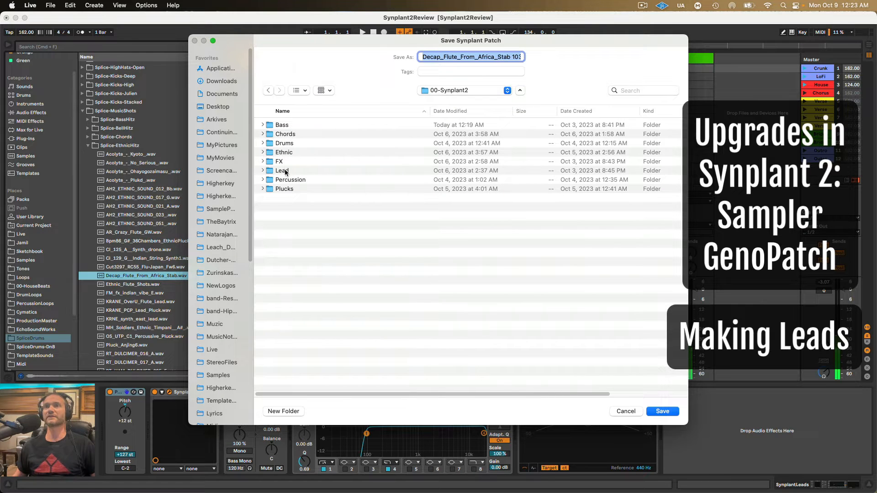
double_click(284, 153)
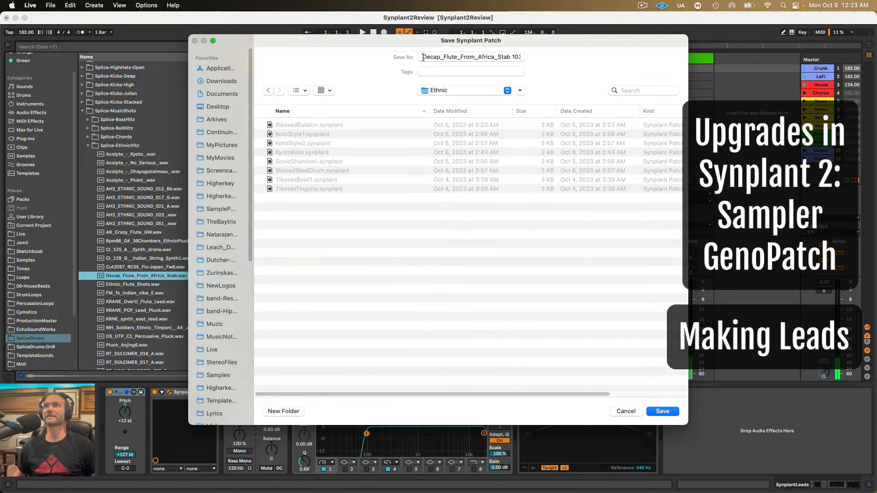
left_click_drag(423, 57, 565, 61)
left_click_drag(499, 61, 489, 58)
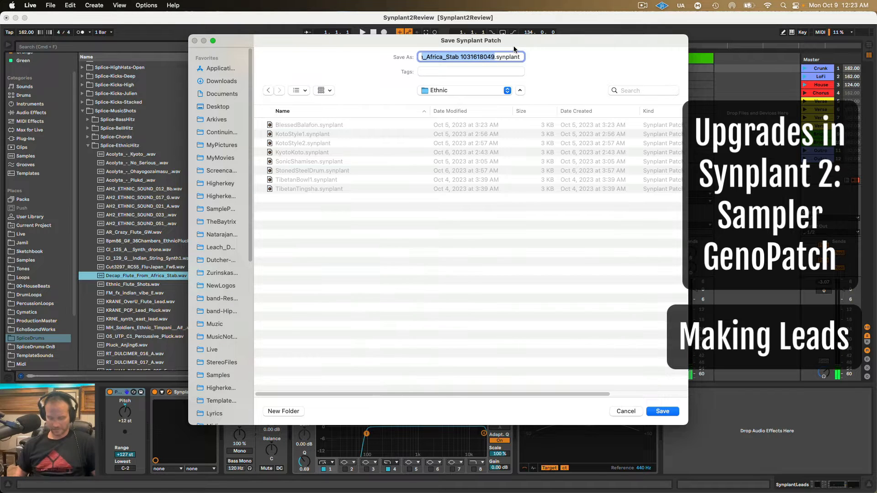
type("AfricanA")
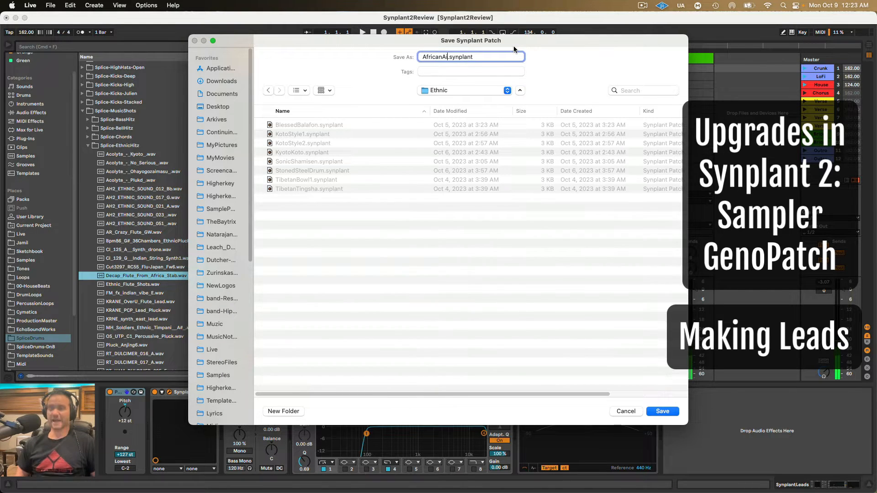
type("ir")
key("Return")
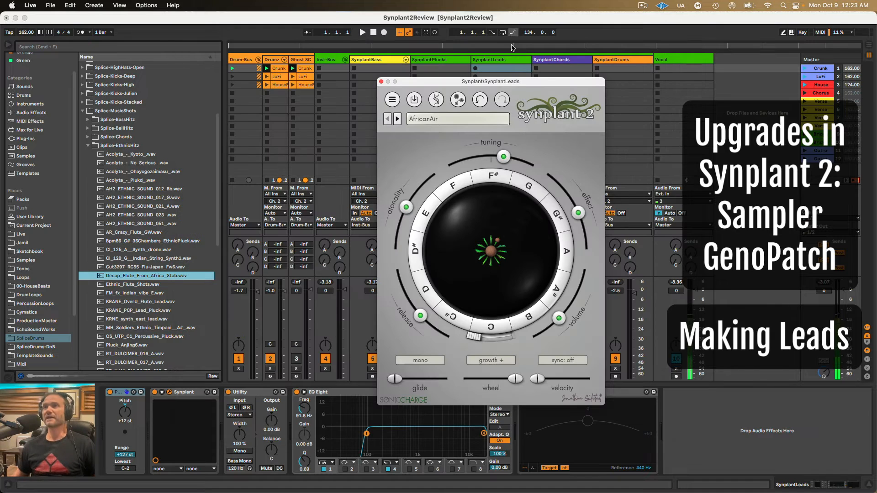
- Preview horn samples in Splice-HornHitz, including the KSHMR stabs, LL_stab_C#_pink, LL_stab_C_ominous, KRNE_brass_snake_hit and KRANE_PCP_Brass_Stab
left_click(88, 146)
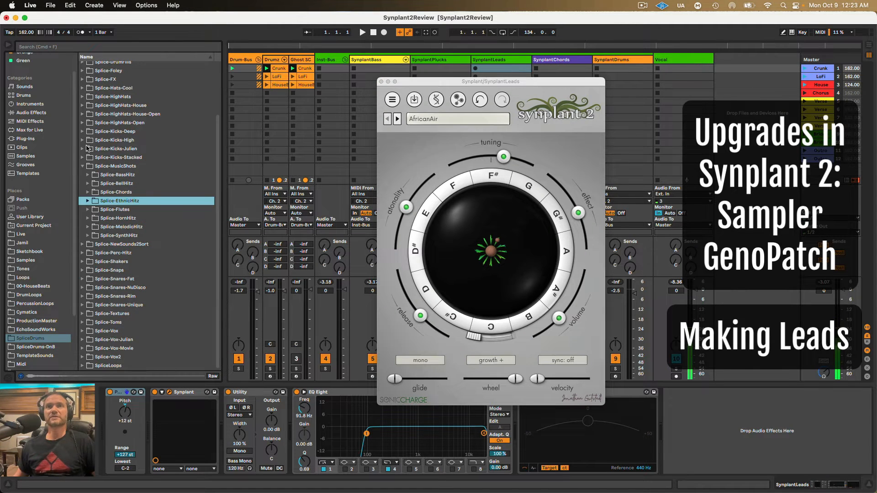
left_click(86, 218)
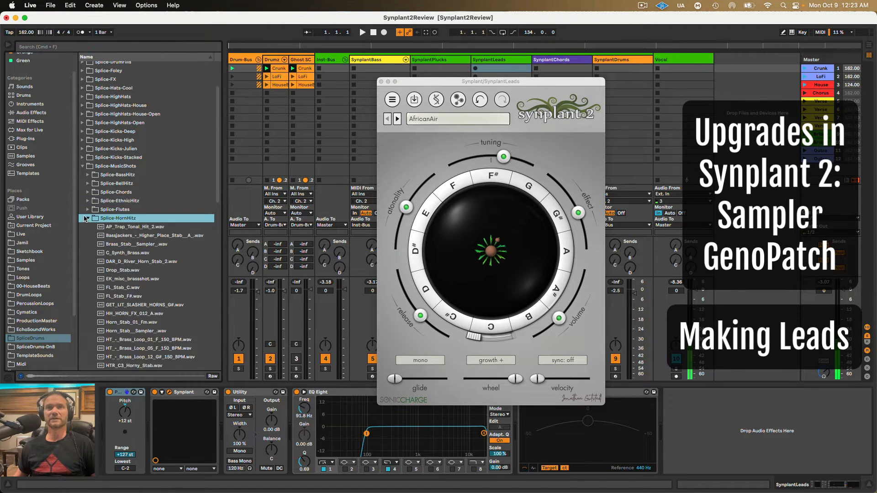
scroll(112, 285, "down", 5)
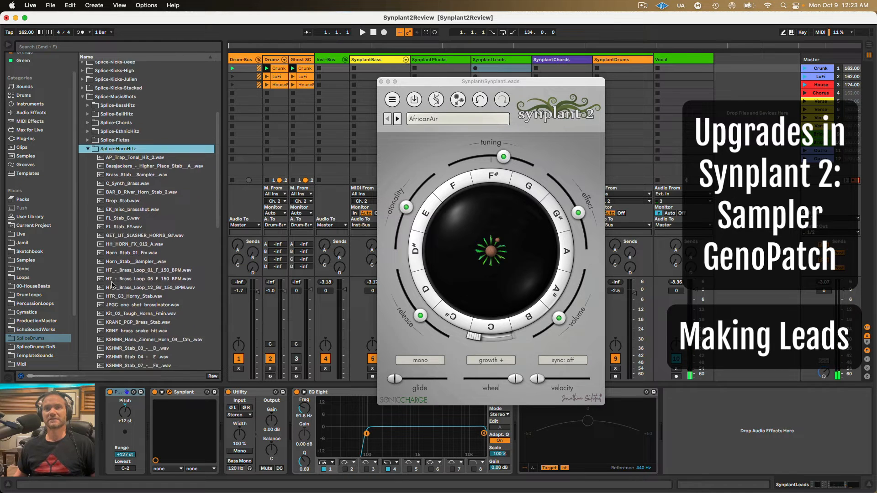
left_click(108, 293)
left_click(110, 301)
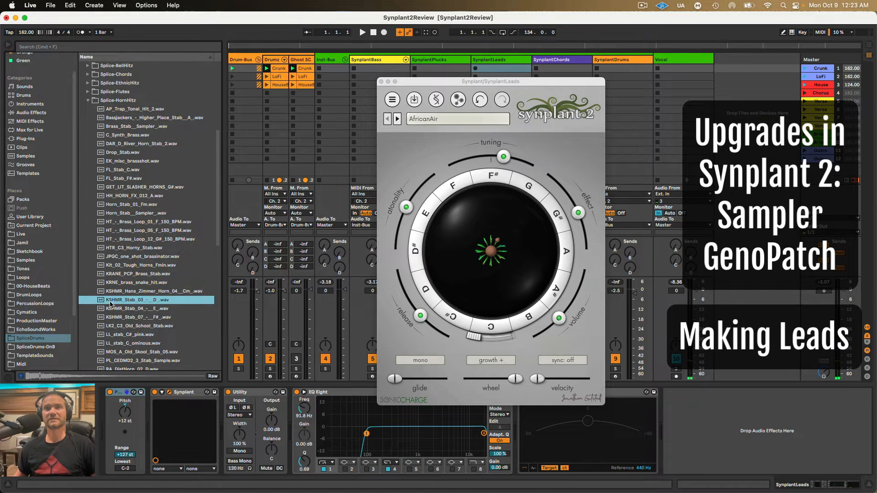
left_click(111, 310)
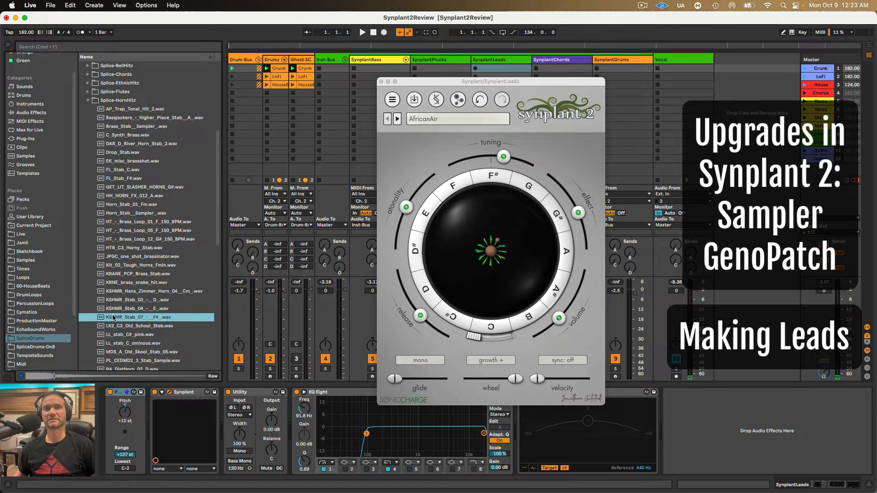
left_click(114, 319)
left_click(117, 335)
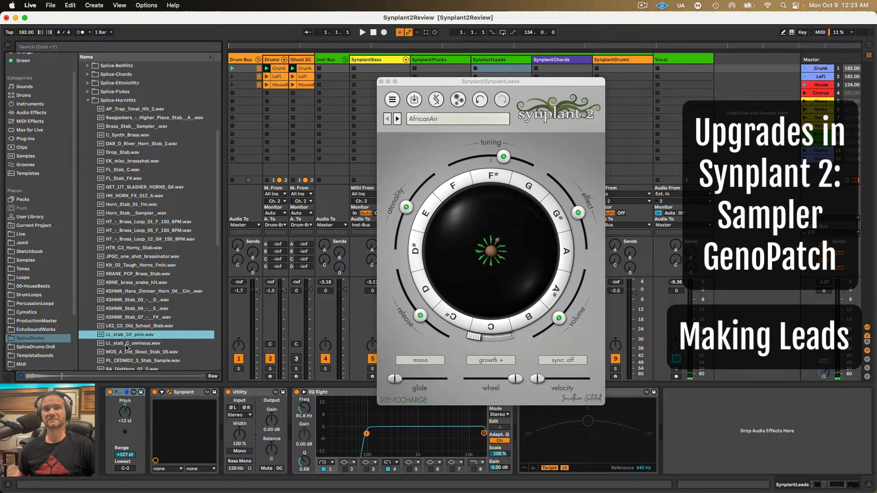
left_click(127, 344)
left_click(122, 335)
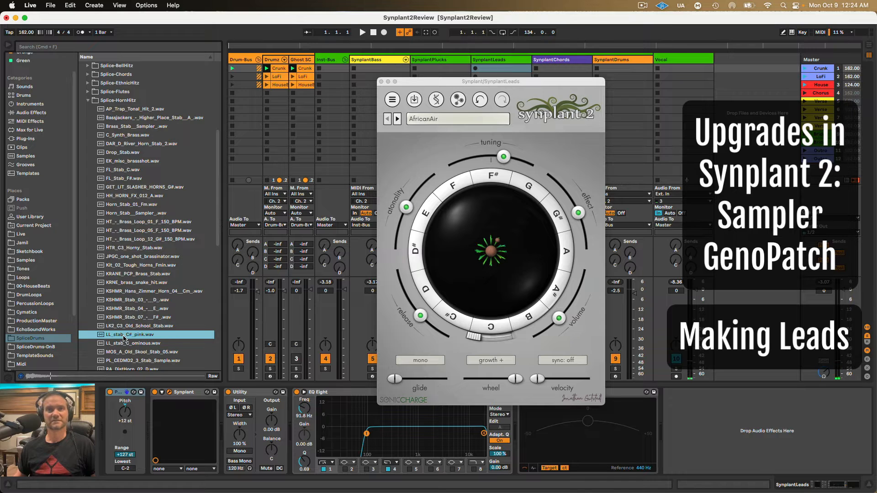
left_click(122, 283)
left_click(121, 274)
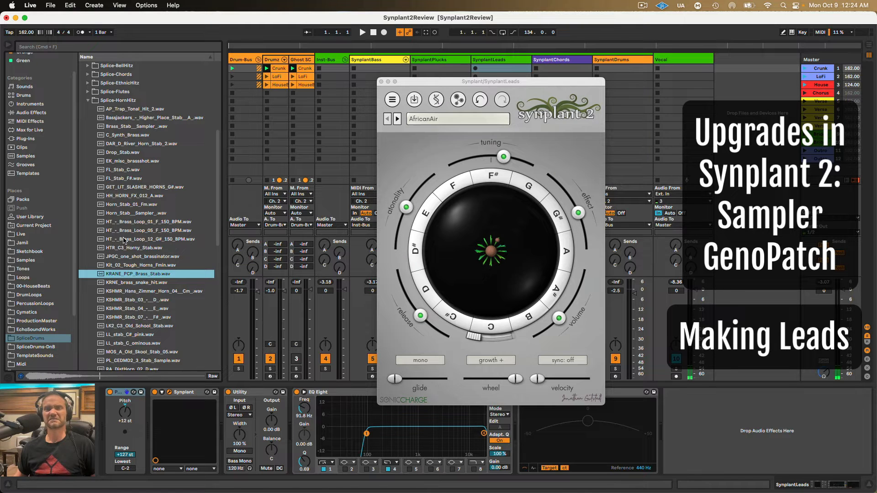
- Load KRANE_PCP_Brass_Stab into Genopatch, start generating patches on the first strand and move the synth window clear of the SynplantLeads track
left_click_drag(122, 274, 480, 256)
left_click(411, 316)
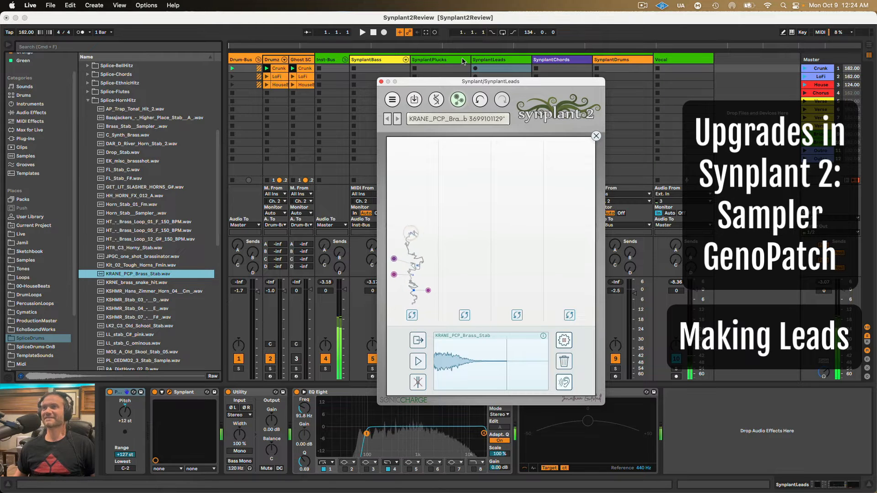
left_click_drag(462, 82, 317, 56)
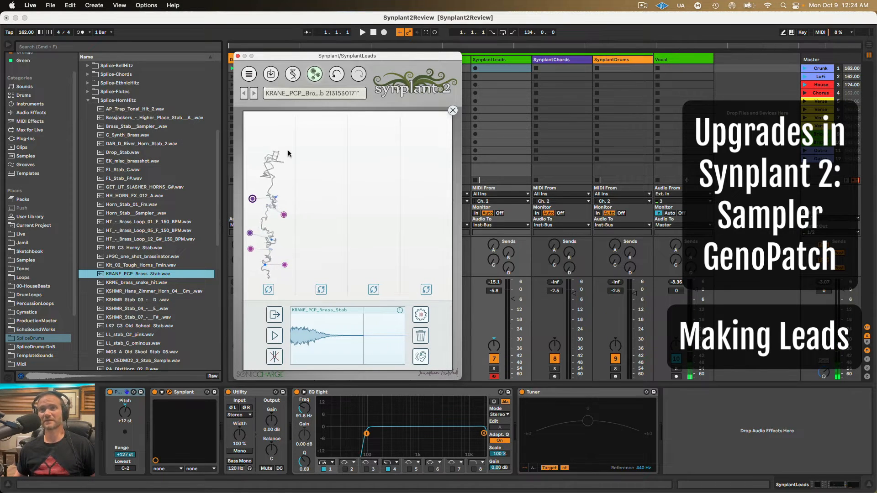
- Audition the generated brass patches across the four Genopatch strands and choose the lowest patch on the second strand
left_click(253, 200)
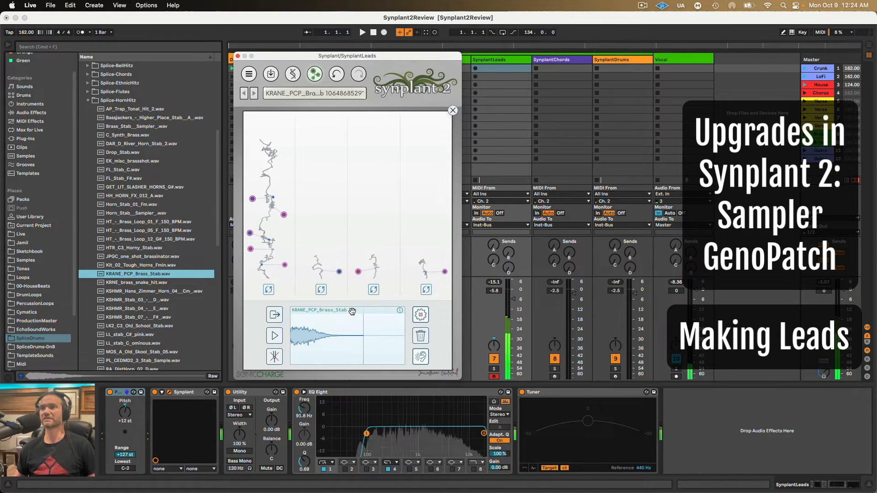
left_click(285, 265)
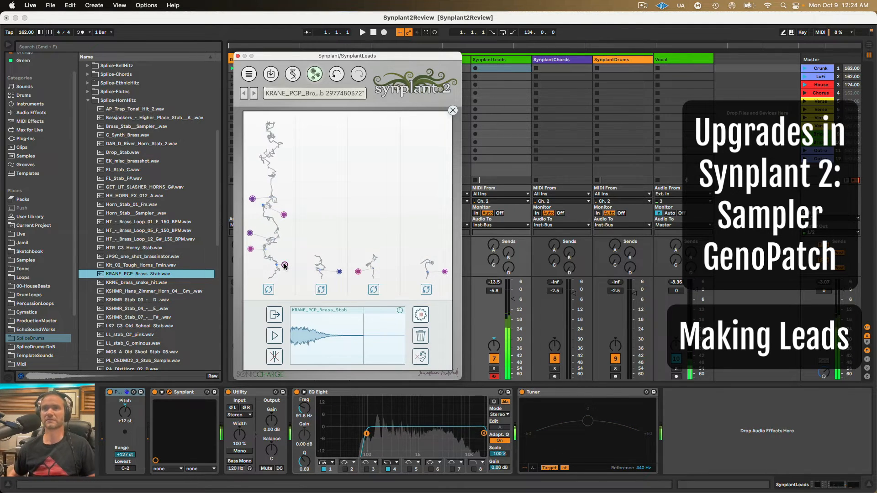
left_click(251, 250)
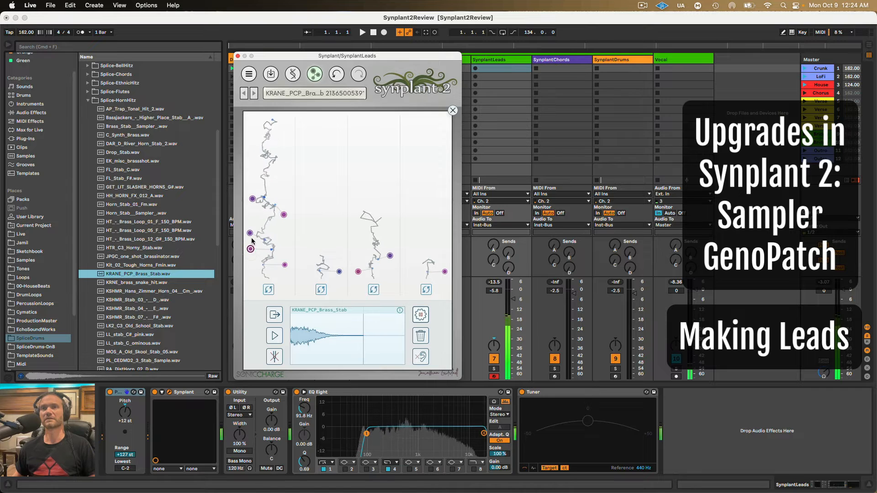
left_click(250, 233)
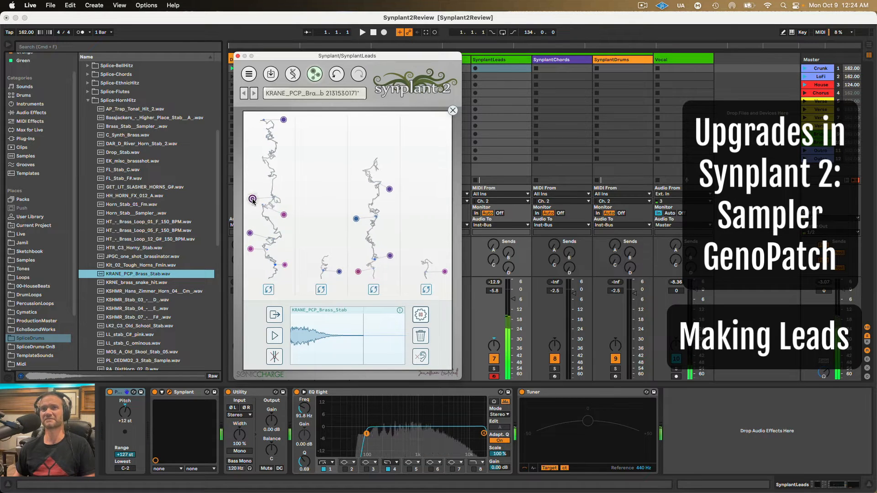
left_click(390, 190)
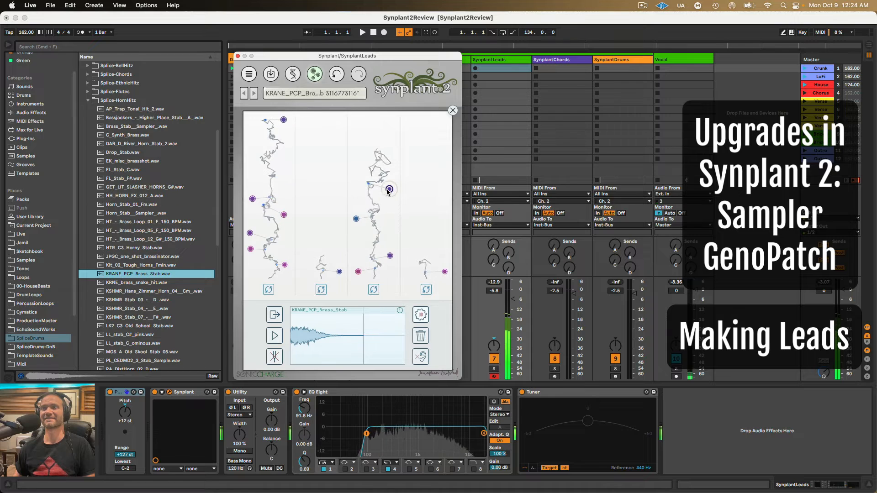
left_click(444, 272)
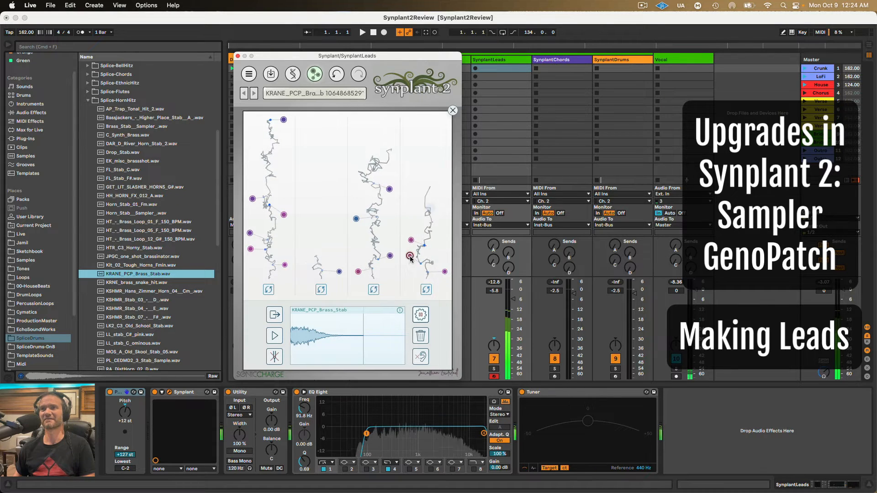
left_click(390, 256)
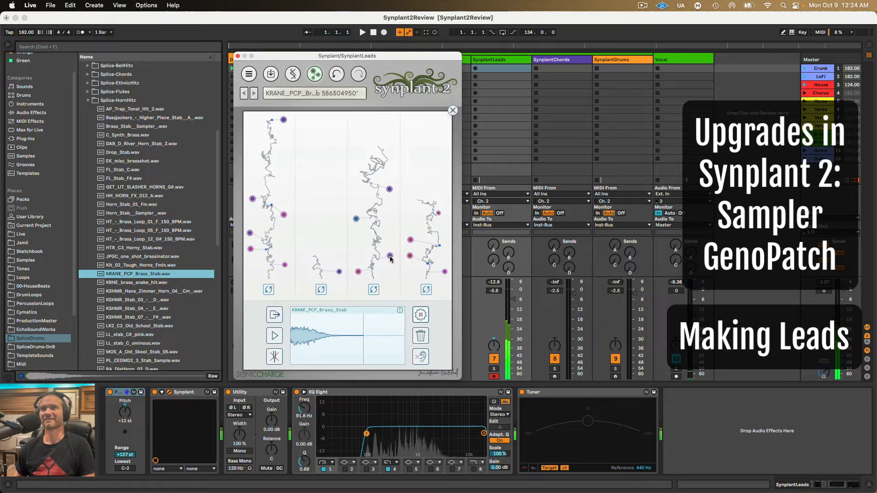
left_click(339, 271)
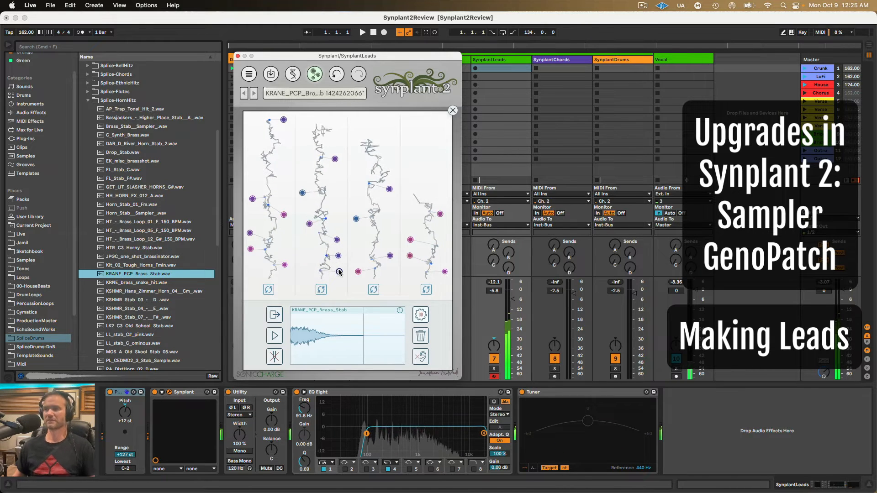
- In the main synth view, set the brass patch's tuning to -3.06 sm, raise its release and leave the effect at +0.00%
left_click(316, 75)
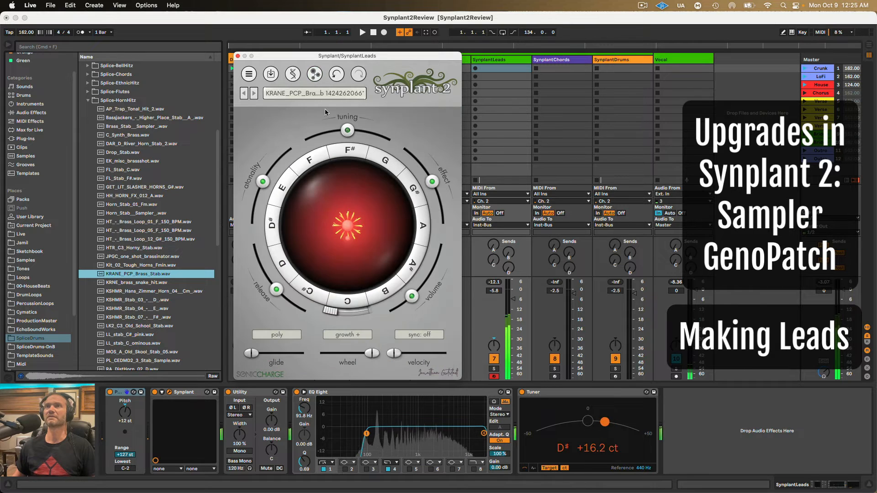
mouse_move(347, 131)
left_mouse_down()
mouse_move(327, 132)
mouse_move(346, 130)
mouse_move(338, 131)
left_mouse_up()
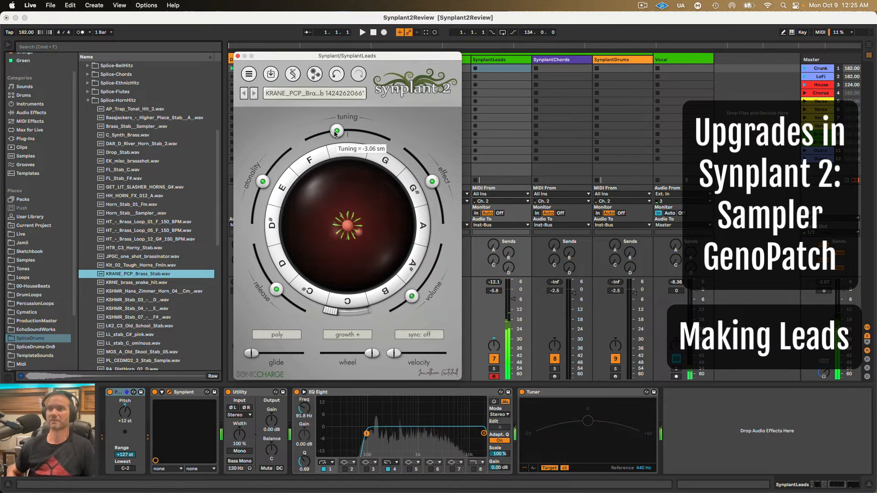
left_click(292, 75)
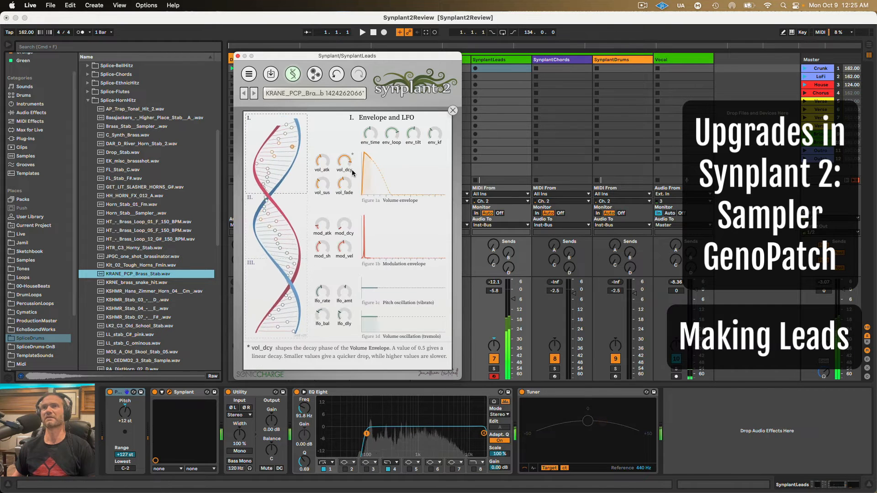
left_click(292, 74)
left_click_drag(276, 288, 263, 271)
mouse_move(433, 193)
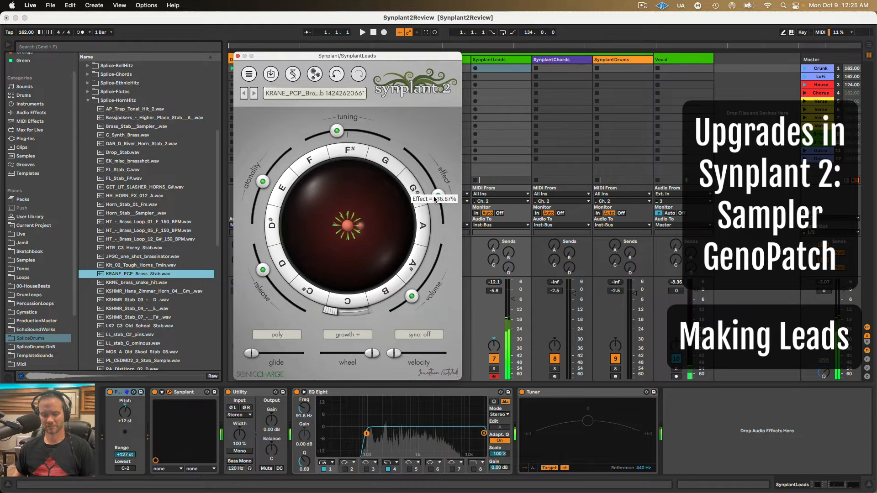
left_click_drag(433, 183, 432, 182)
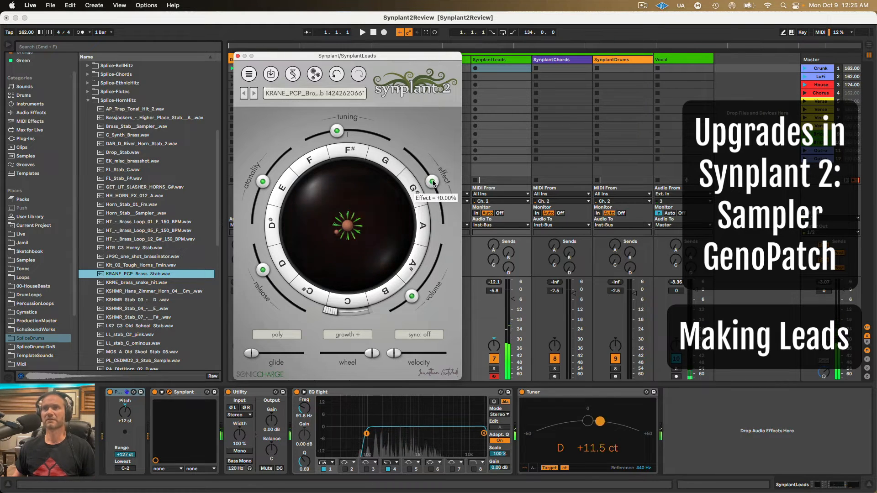
- Close the leads synth window and open the Synplant instance on the SynplantChords track
left_click(237, 56)
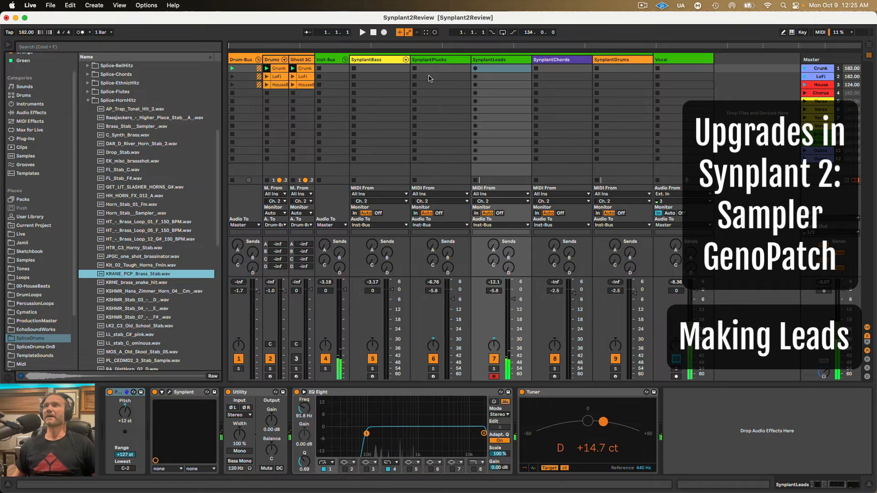
left_click(557, 69)
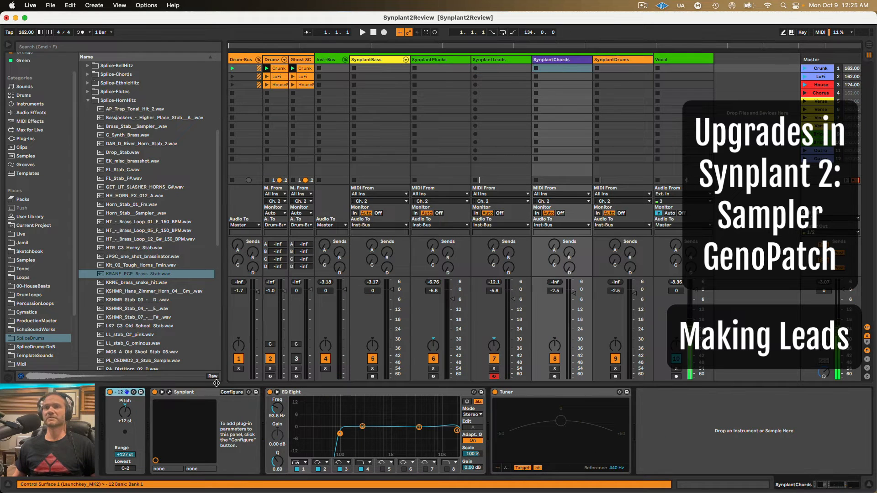
left_click(169, 392)
- Open the Cymatics - Apex Vol 6 Modern One Shots folder inside the Cymatics ApexOneShotCollection
left_click(87, 100)
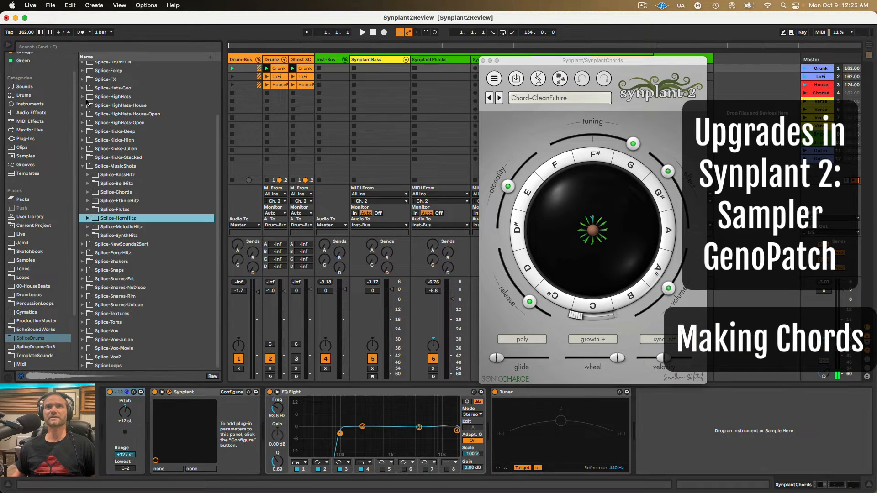
left_click(27, 312)
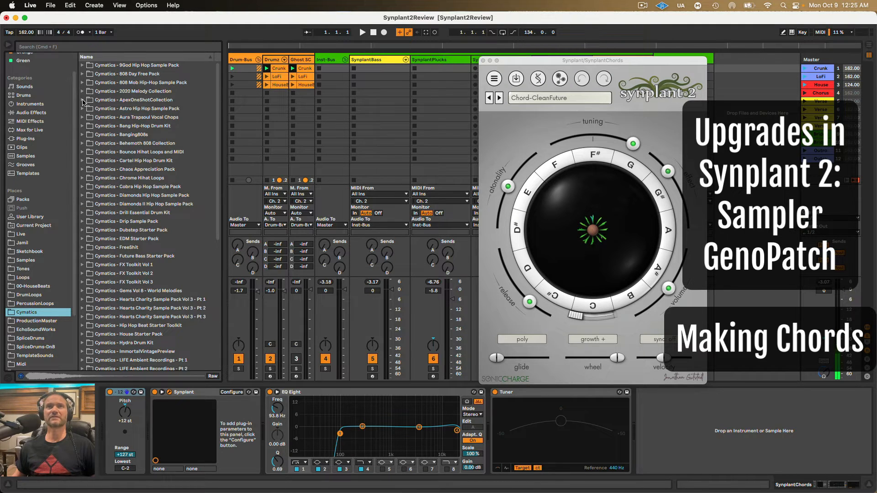
left_click(83, 100)
left_click(88, 143)
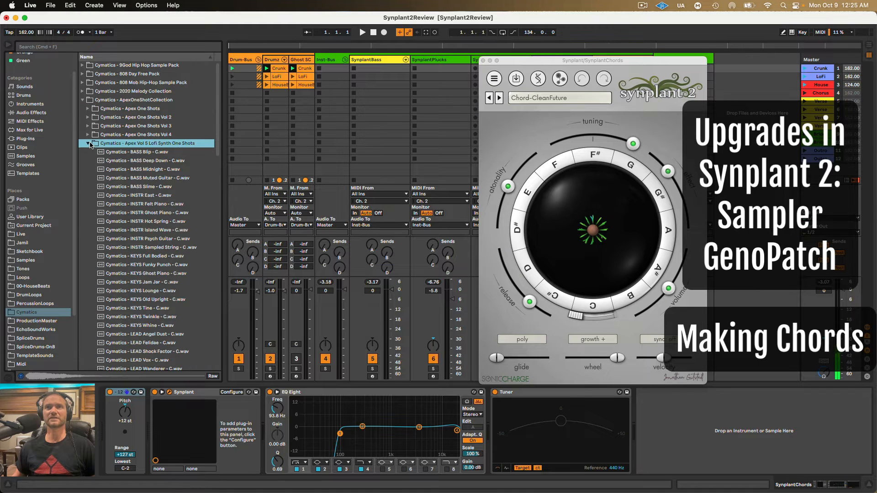
left_click(88, 144)
left_click(88, 152)
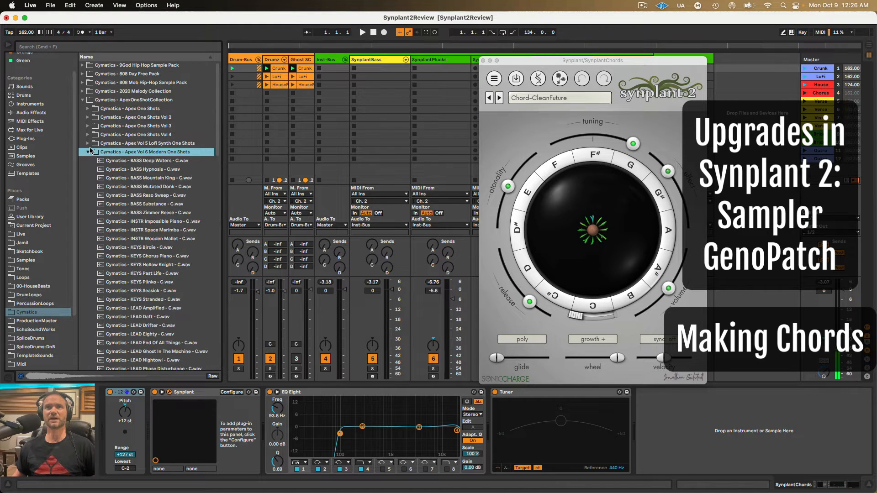
- Preview KEYS Past Life, KEYS Plinko, PLUCK Sonar and SYNTH Frost, and load Cymatics - SYNTH Frost into the chord synth's Genopatch
scroll(124, 249, "down", 3)
left_click(131, 225)
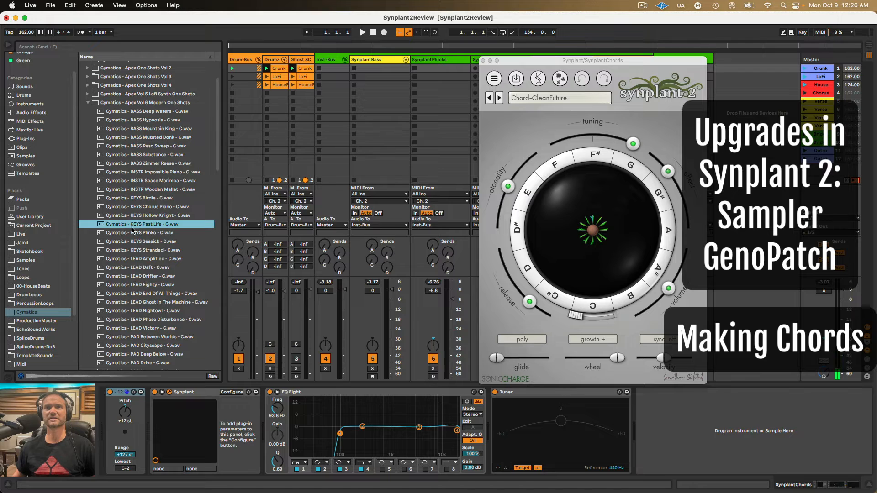
left_click(132, 232)
scroll(125, 244, "down", 1)
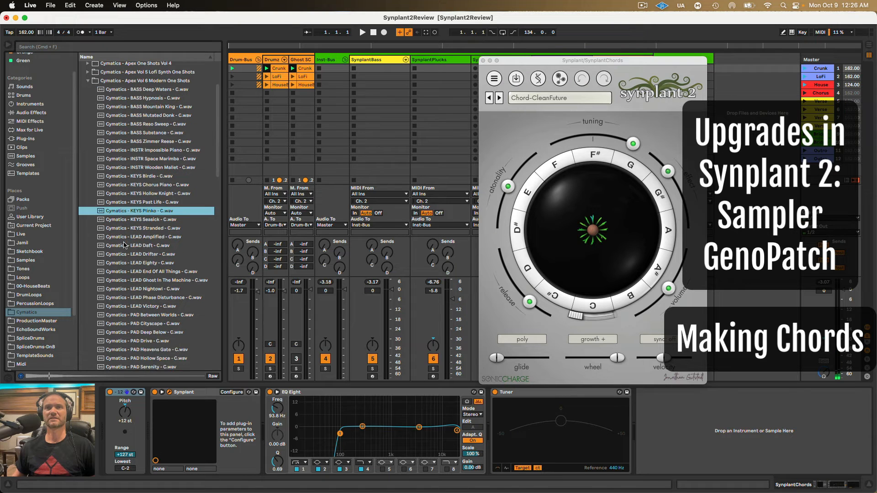
left_click(137, 210)
scroll(123, 266, "down", 2)
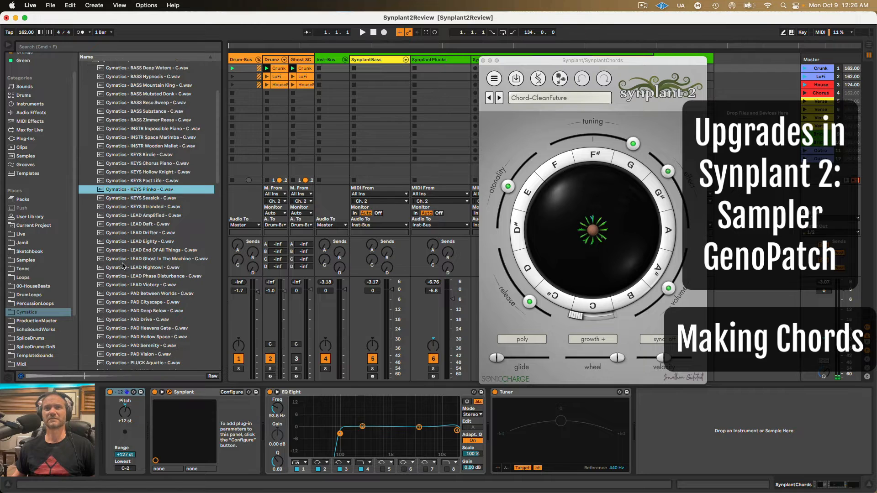
scroll(123, 265, "down", 10)
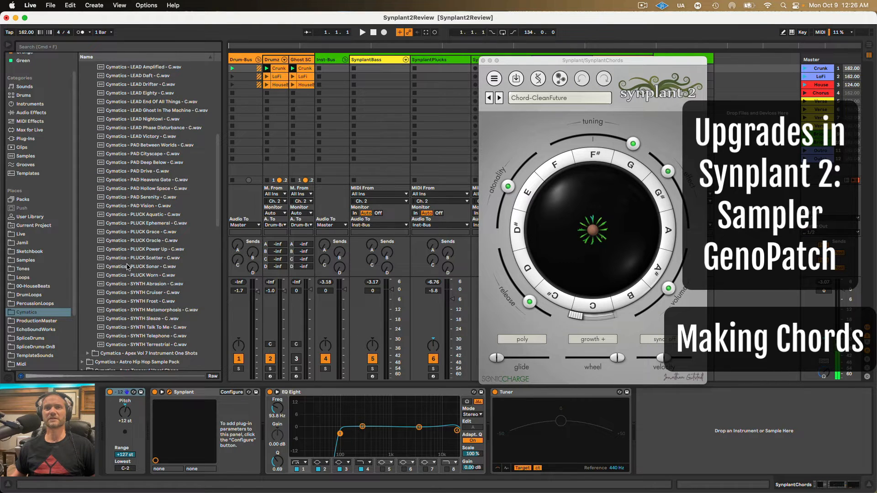
left_click(128, 266)
left_click(131, 302)
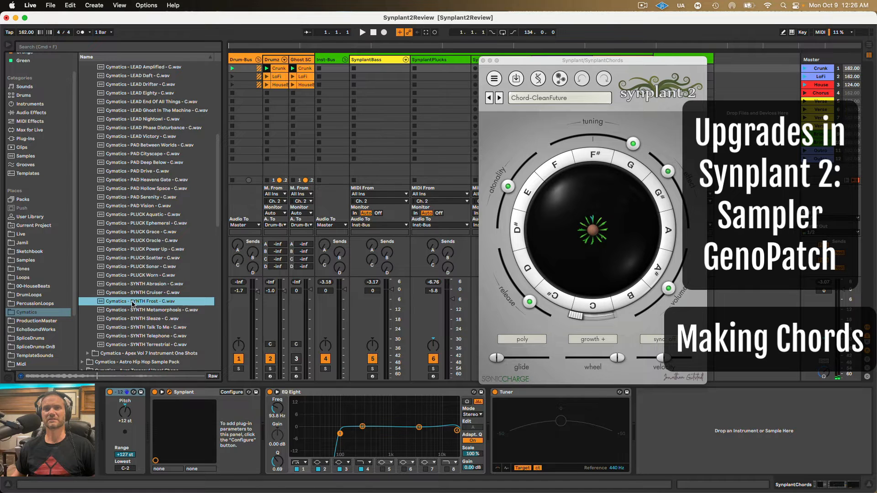
left_click_drag(132, 301, 584, 236)
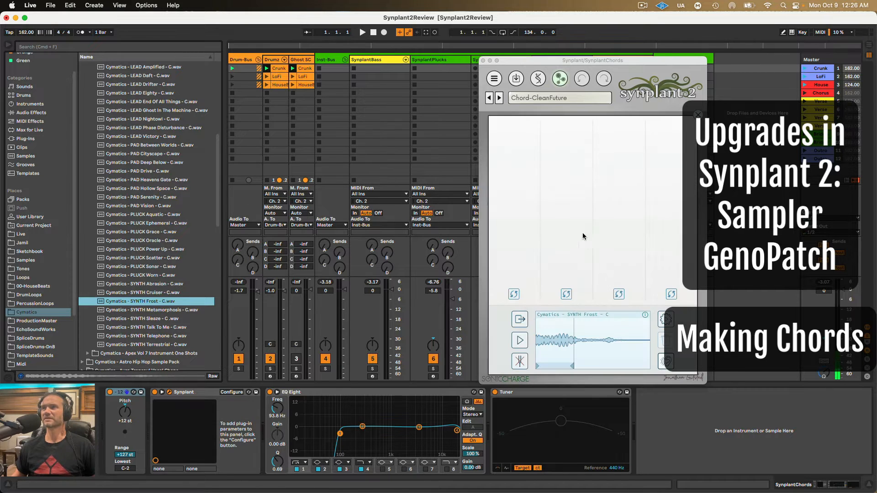
- Grow Genopatch strands from the SYNTH Frost sample and set the SynplantChords track's volume to -4.7 dB in the mixer
left_click(513, 295)
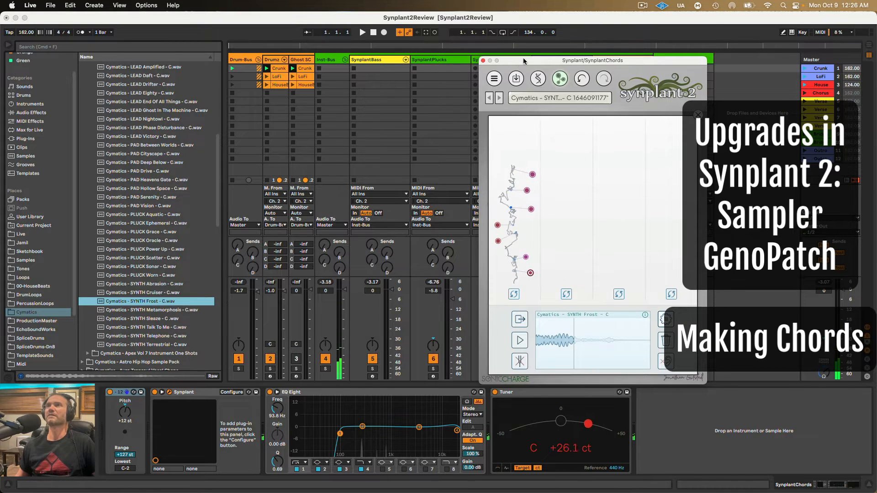
left_click_drag(523, 62, 287, 66)
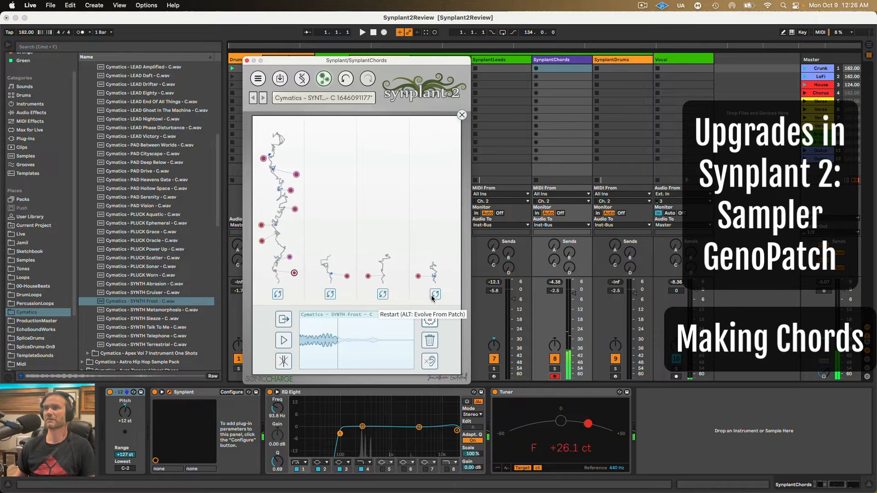
left_click_drag(573, 294, 573, 296)
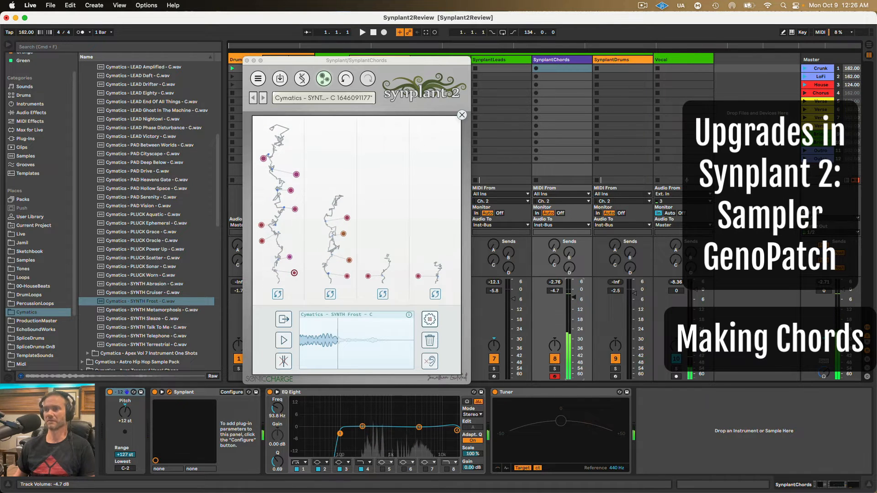
left_click_drag(574, 299, 575, 300)
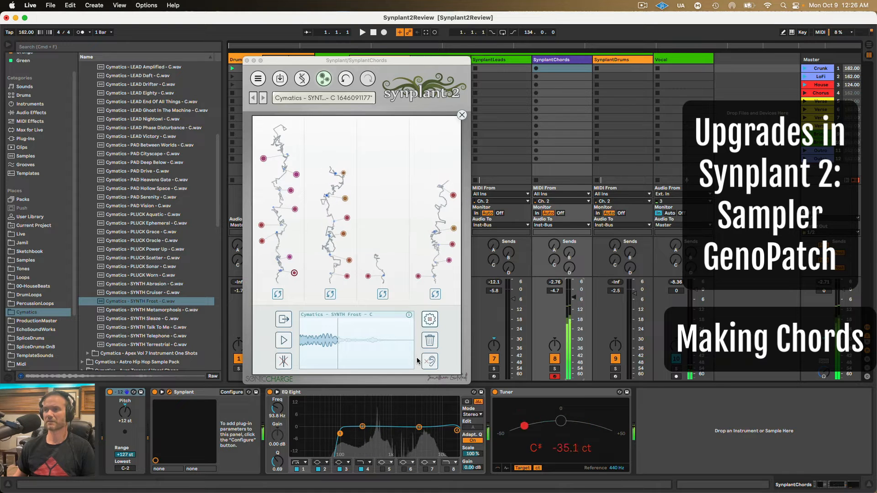
- Switch the chord synth from Genopatch to the main synth view and lower the patch's tuning slightly
left_click(324, 78)
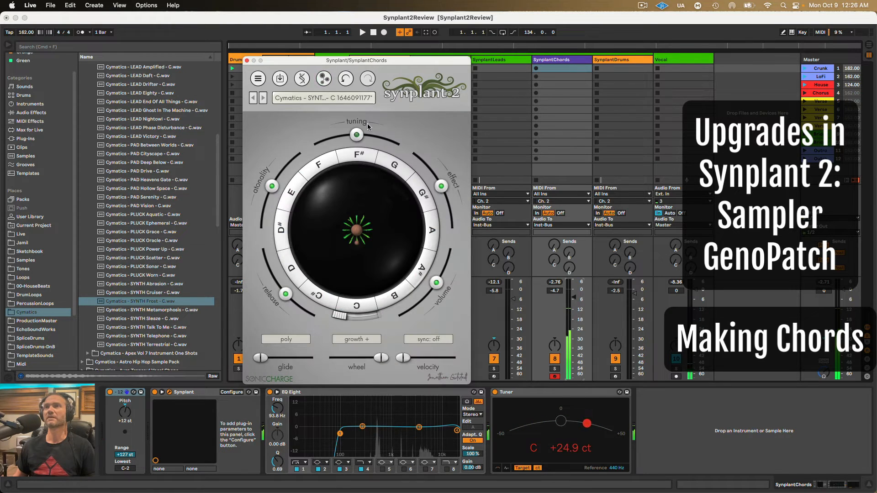
left_click_drag(359, 135, 357, 136)
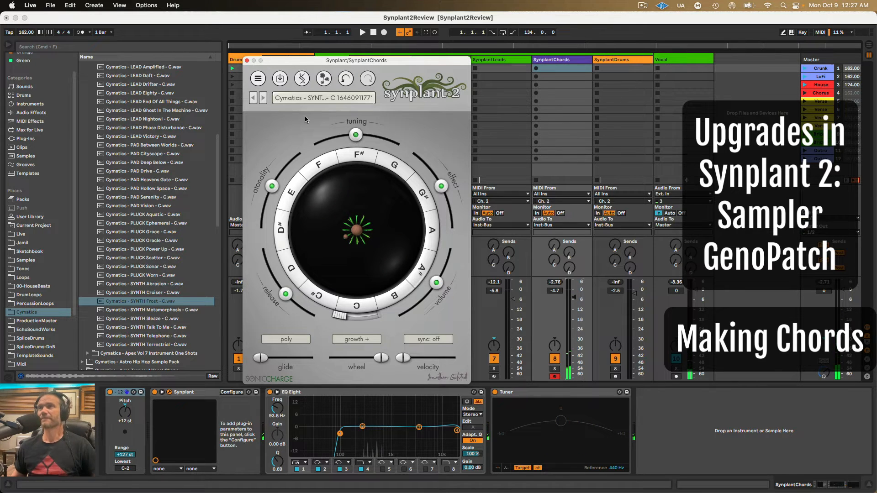
left_click_drag(274, 60, 273, 60)
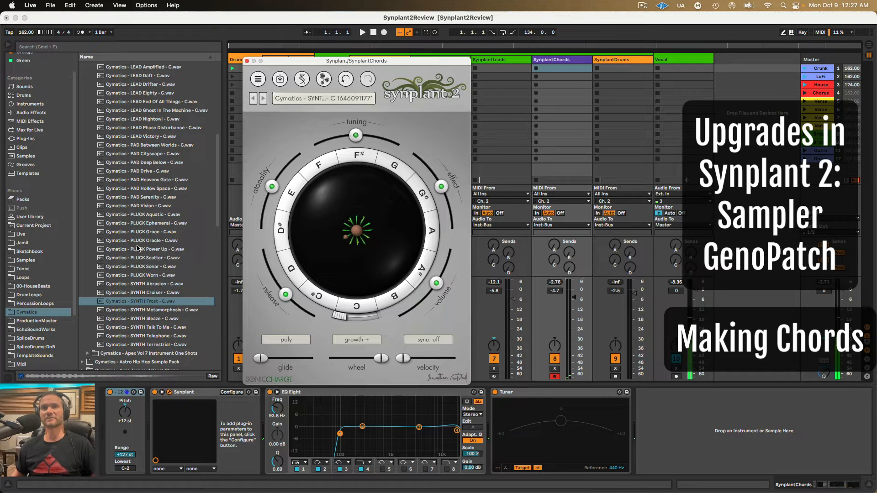
scroll(137, 254, "down", 6)
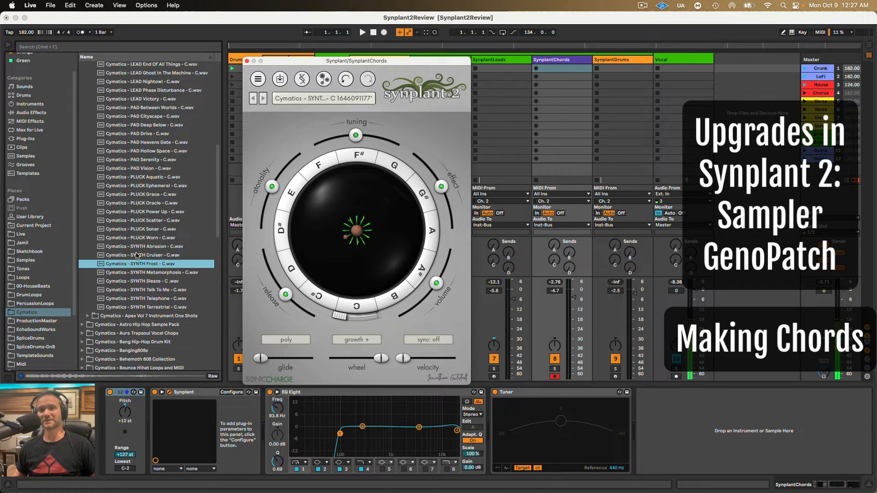
scroll(136, 254, "up", 6)
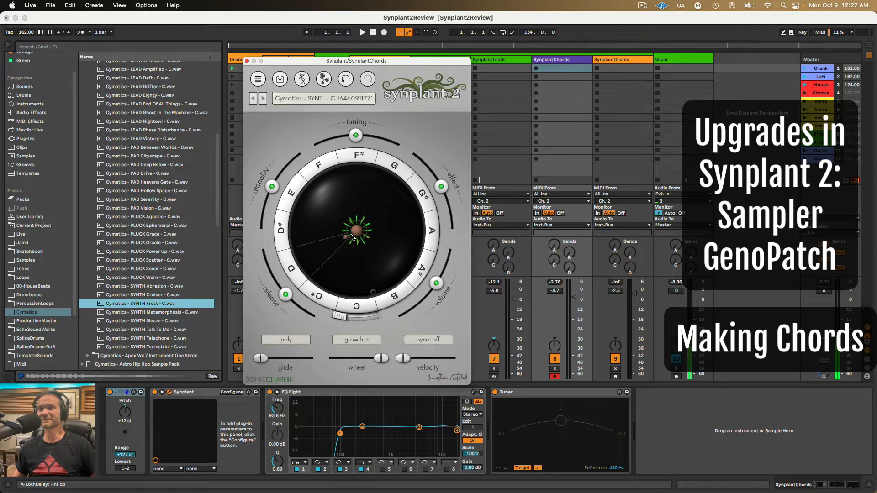
mouse_move(347, 236)
left_mouse_down()
mouse_move(357, 199)
mouse_move(357, 234)
mouse_move(325, 252)
mouse_move(346, 232)
left_mouse_up()
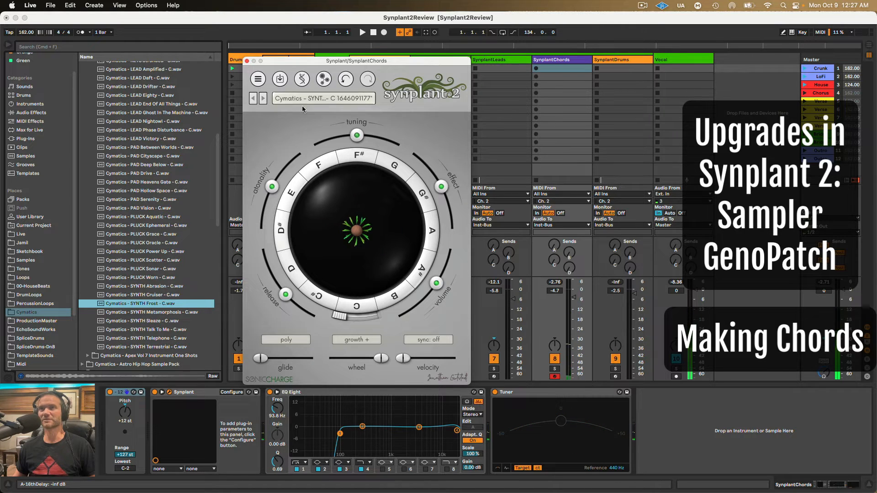
- Pick another GenoPatch result for the chords patch and open its Envelope and LFO genes
left_click(323, 79)
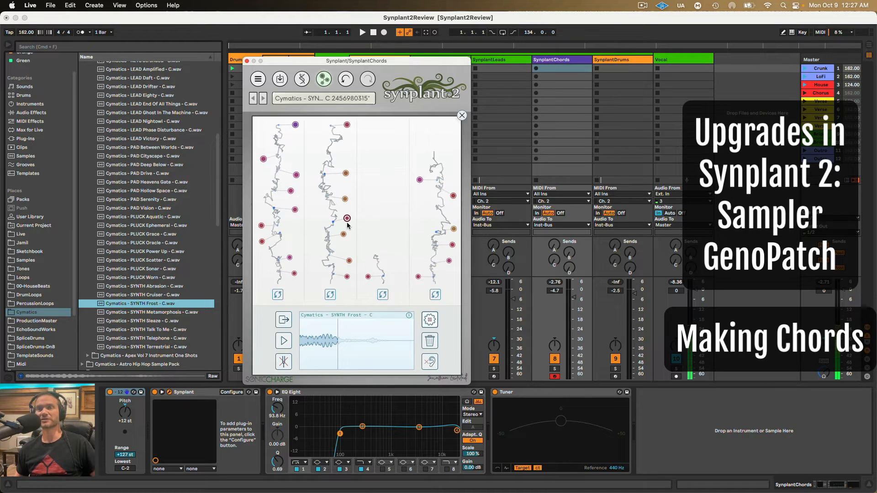
left_click(324, 78)
left_click(302, 79)
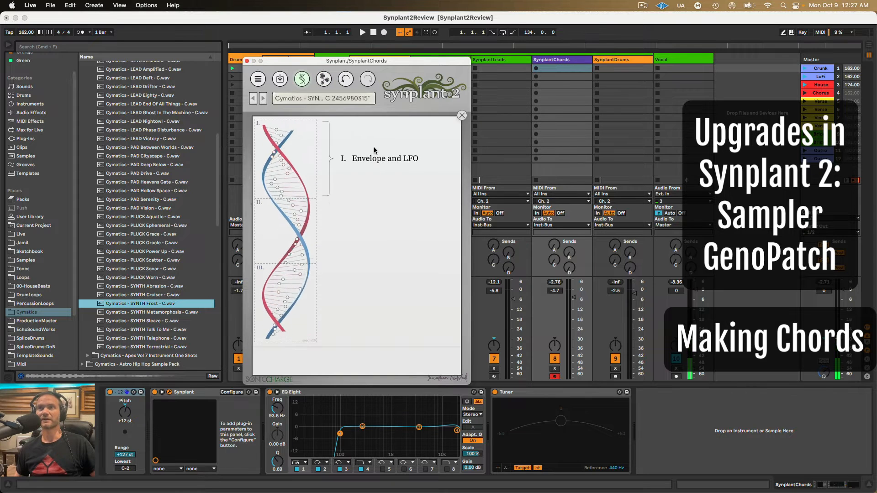
left_click(313, 164)
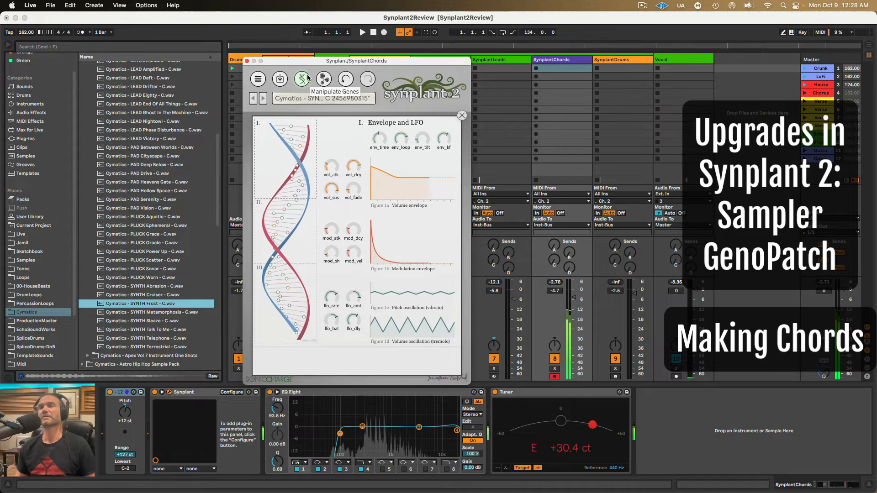
- Close the chords Synplant window and select the SynplantDrums track
left_click(246, 61)
left_click(617, 56)
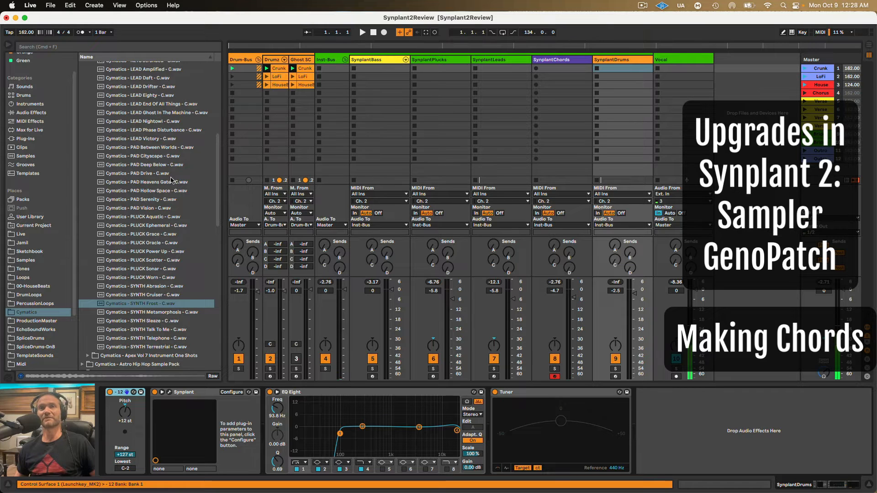
- Collapse the Apex Vol 6 Modern One Shots folder and expand the Splice-Perc-Hitz folder in SpliceDrums
scroll(38, 161, "up", 2)
scroll(90, 157, "up", 10)
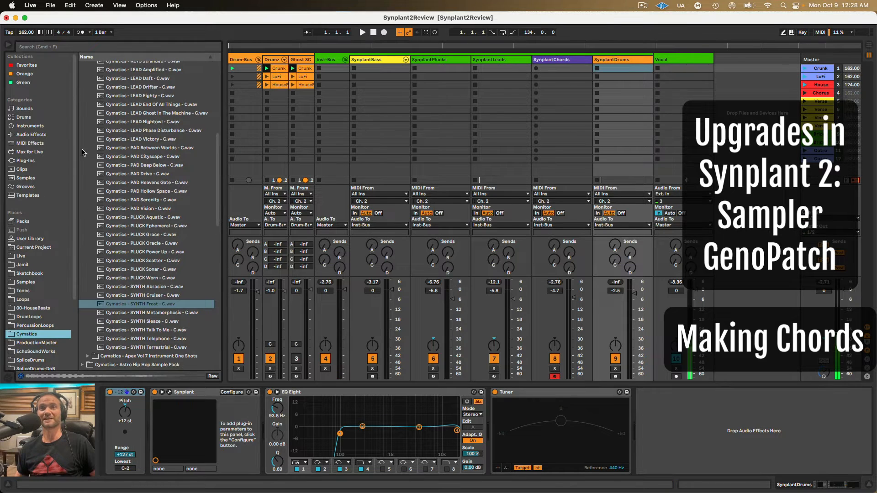
left_click(89, 140)
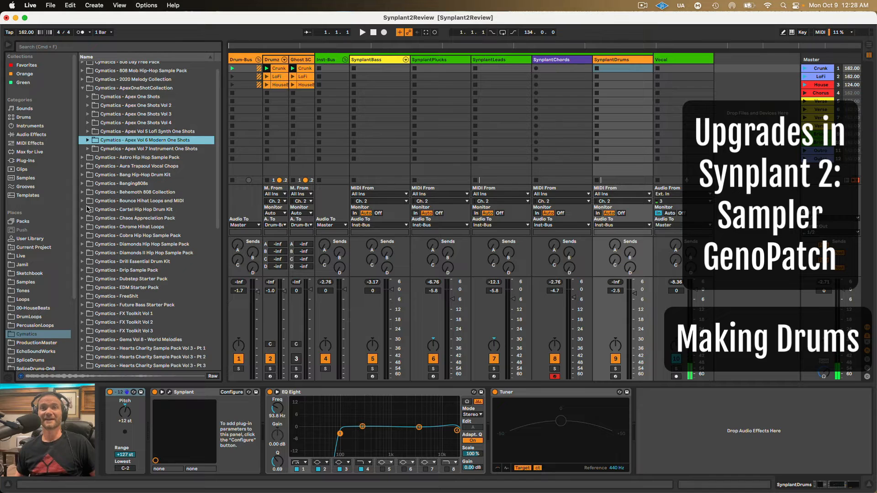
scroll(37, 280, "down", 1)
left_click(34, 335)
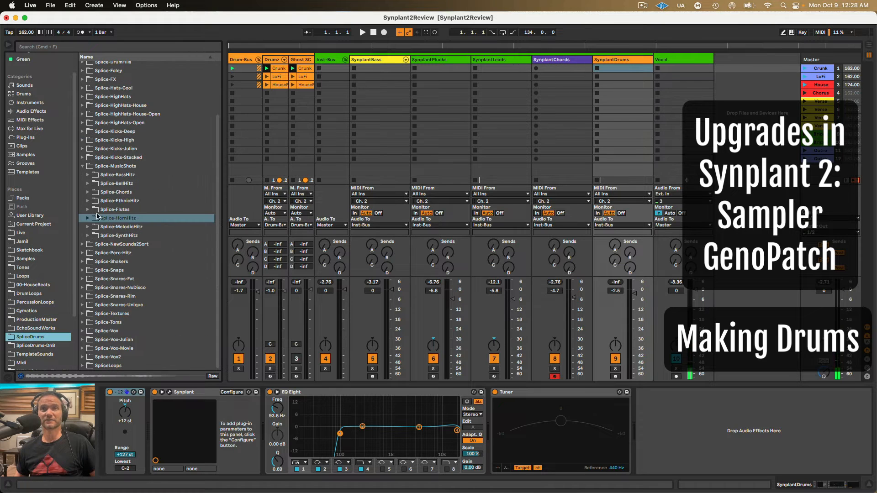
scroll(85, 165, "up", 3)
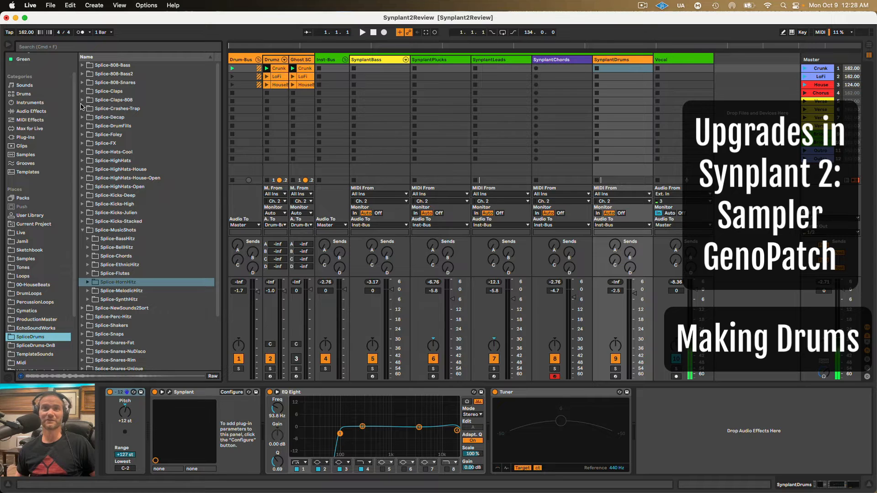
scroll(86, 259, "down", 3)
left_click(83, 254)
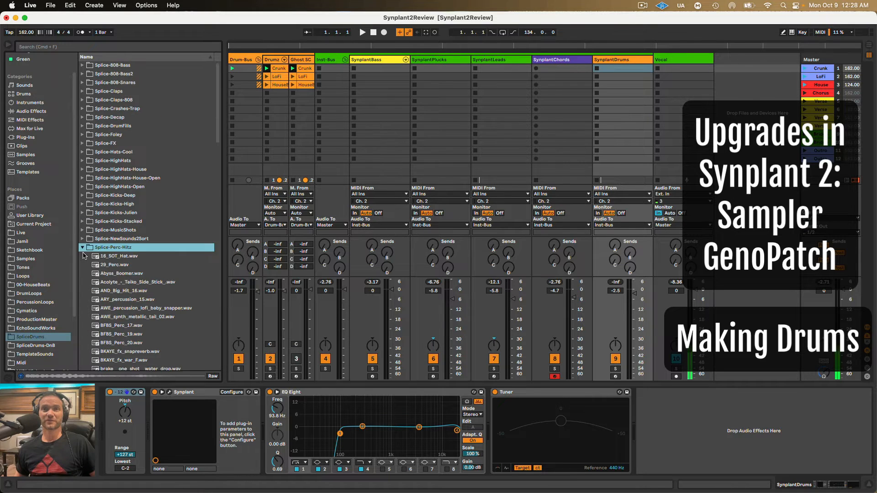
- Audition percussion samples in Splice-Perc-Hitz, from BFB5_Perc_20.wav down to DW_PERC_7.wav
left_click(115, 296)
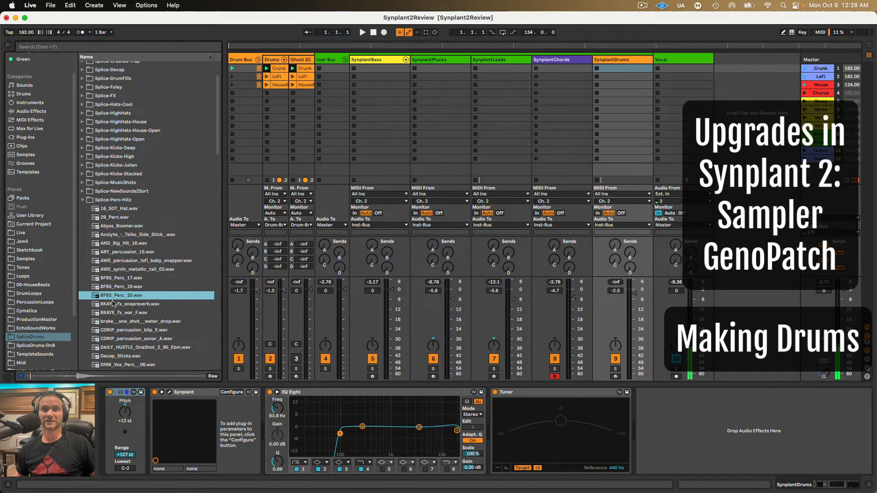
left_click(114, 322)
scroll(114, 323, "down", 2)
left_click(115, 300)
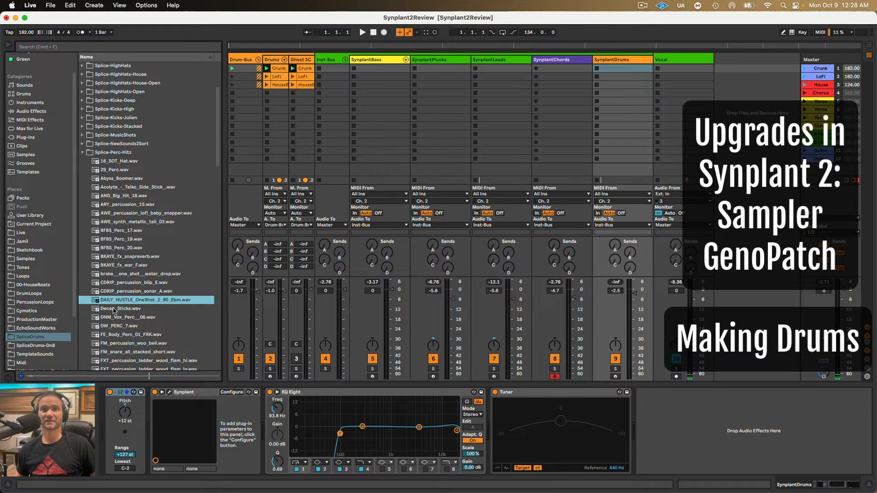
left_click(115, 310)
left_click(116, 317)
left_click(115, 326)
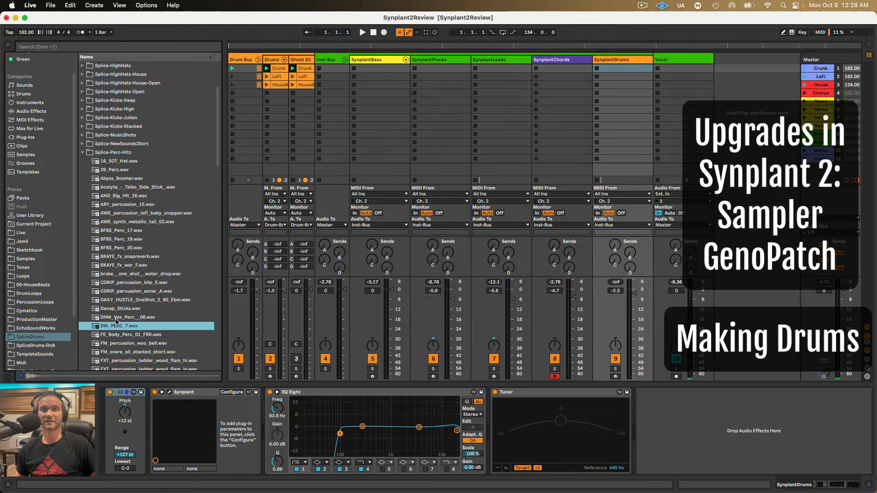
- Arm the SynplantDrums track for recording and open its Synplant window
left_click(606, 68)
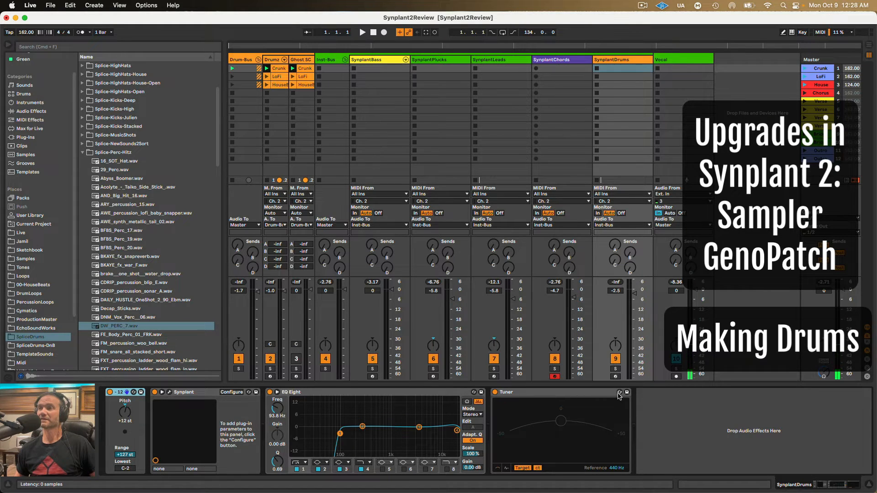
left_click(615, 376)
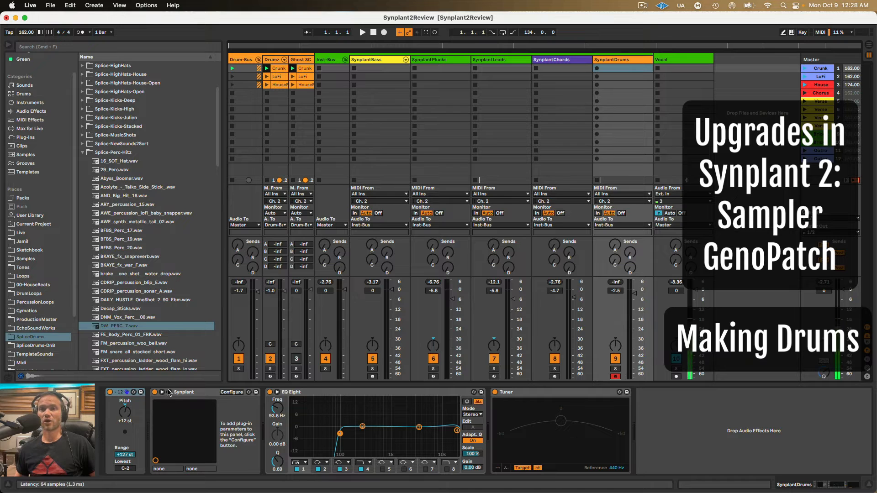
left_click(169, 392)
- Load DW_PERC_7.wav into Synplant's GenoPatch and start generating patches from it
left_click(135, 326)
left_click_drag(577, 230, 577, 230)
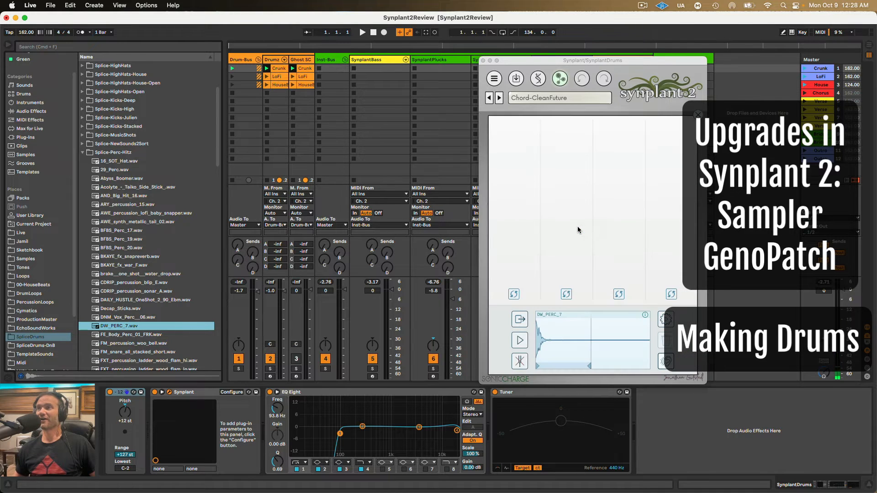
left_click(509, 295)
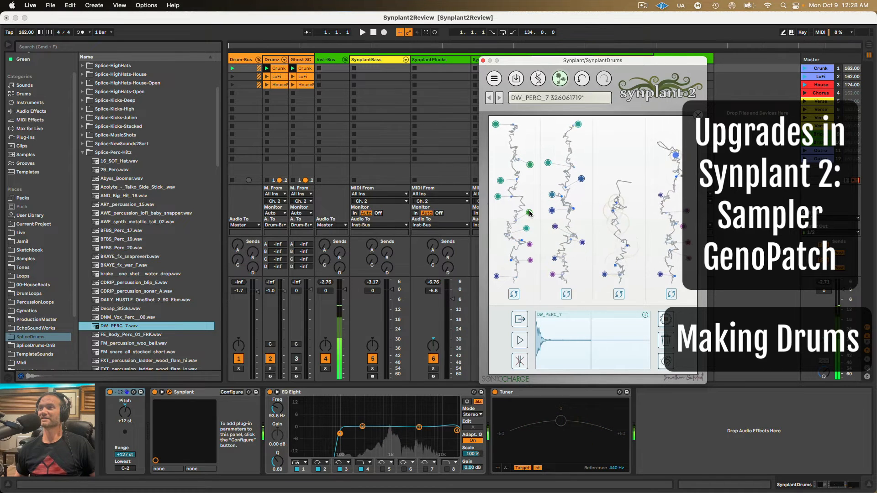
- Compare several generated DW_PERC_7 patches across the GenoPatch strands by playing them
left_click(529, 213)
left_click(552, 195)
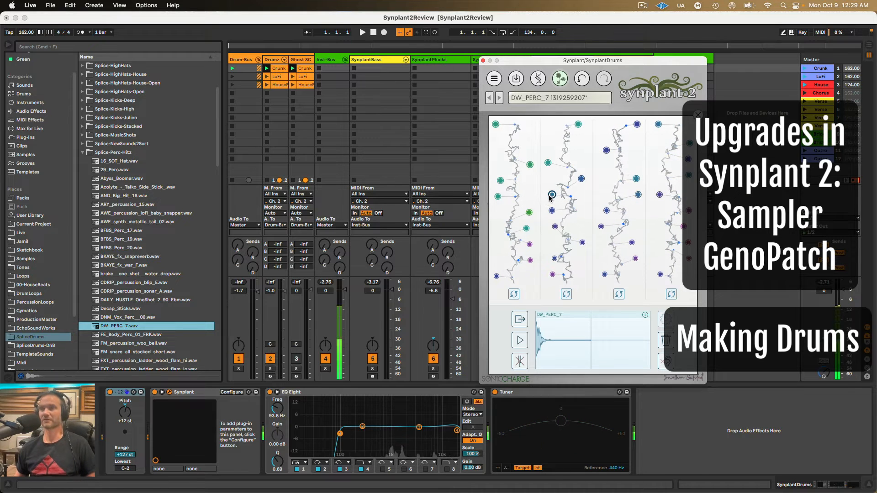
left_click(552, 210)
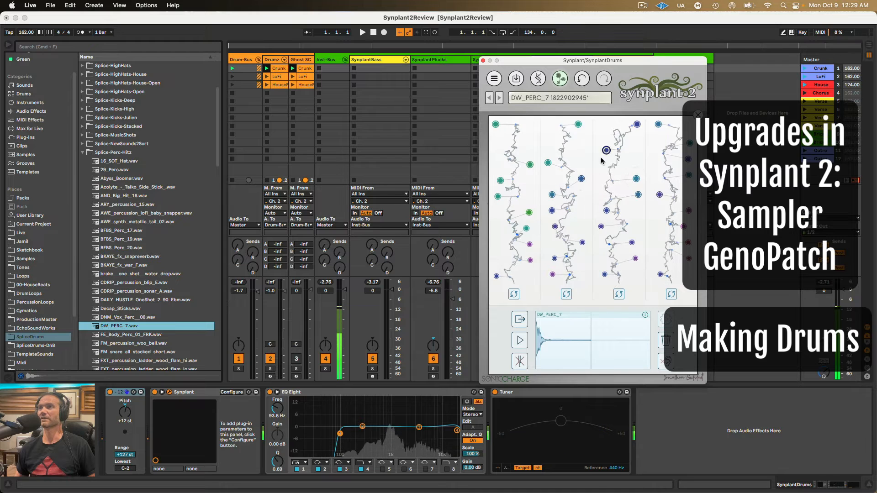
left_click(552, 195)
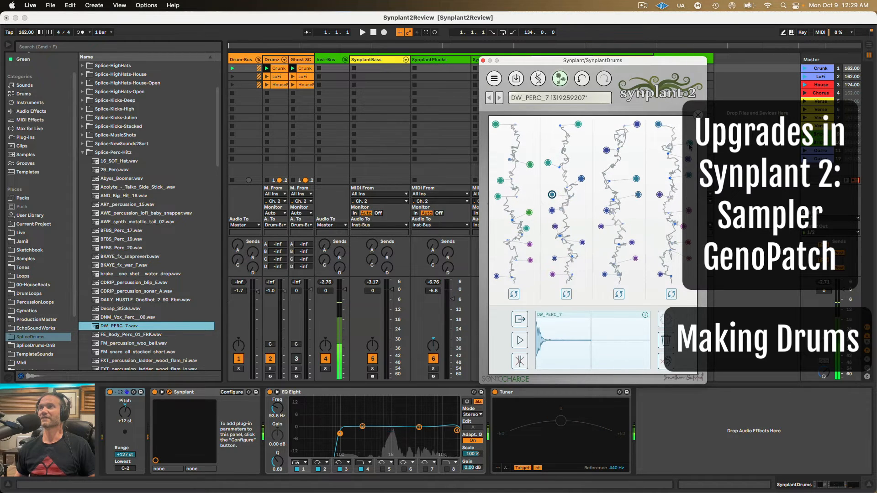
left_click(553, 195)
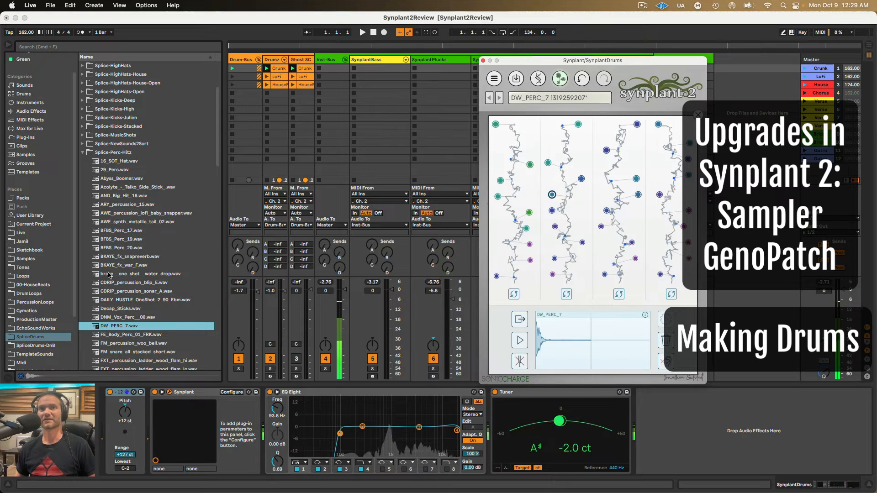
- Load AWE_synth_metallic_tail_02.wav into GenoPatch as the new source and start generating patches
left_click(120, 223)
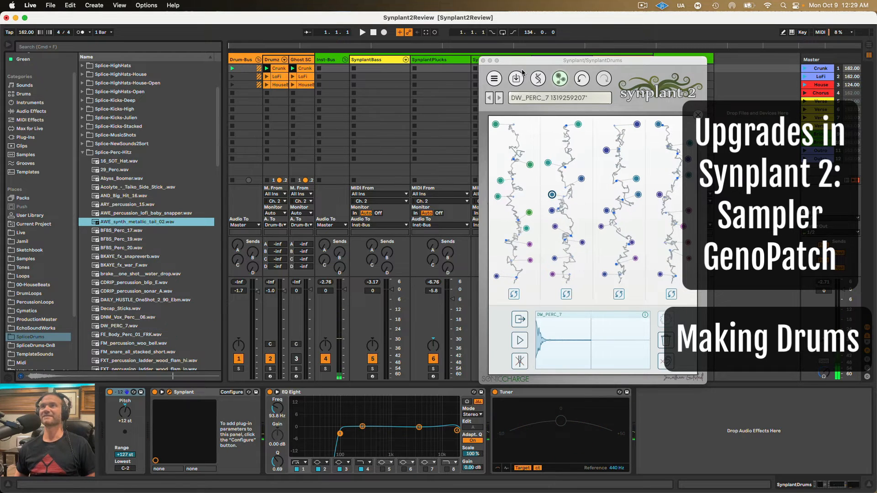
left_click_drag(552, 227, 552, 227)
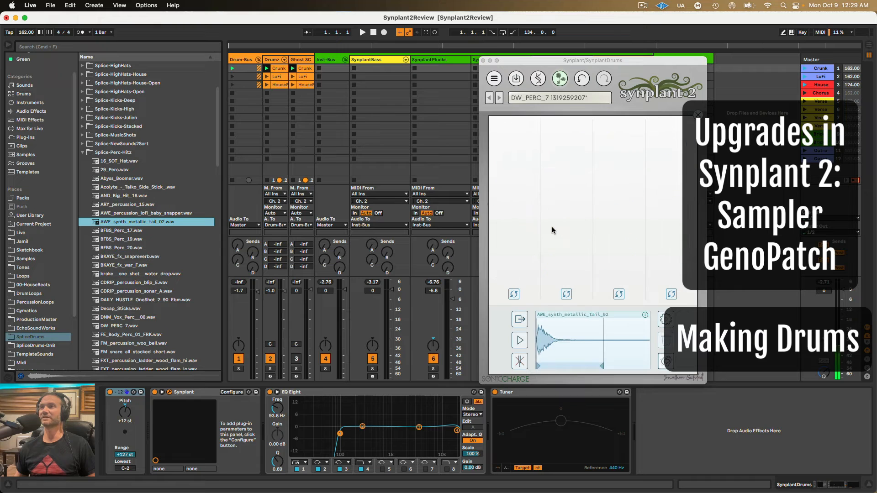
left_click(514, 297)
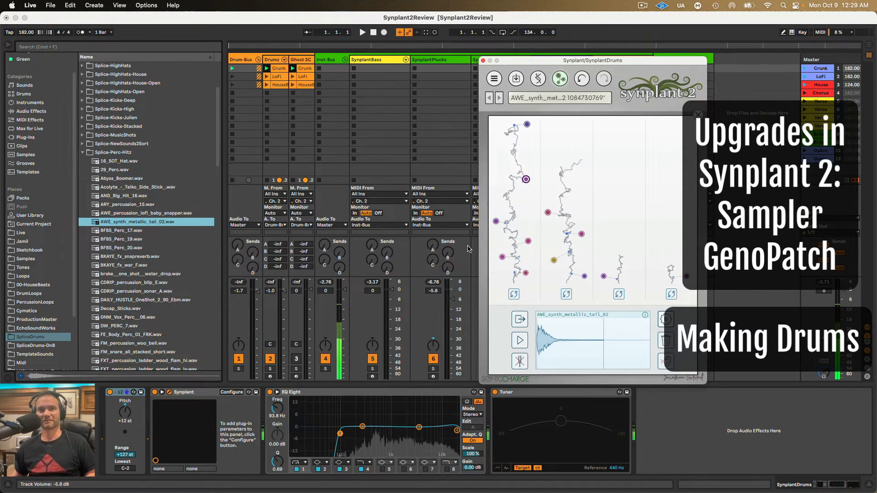
- Return to Synplant's main plant view and set the release to about 1.587 s
left_click(538, 79)
left_click(698, 114)
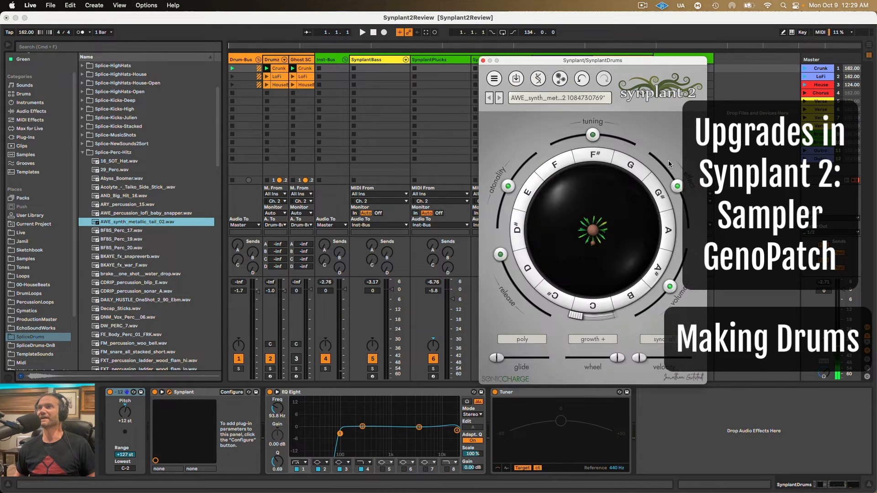
left_click_drag(499, 258, 523, 294)
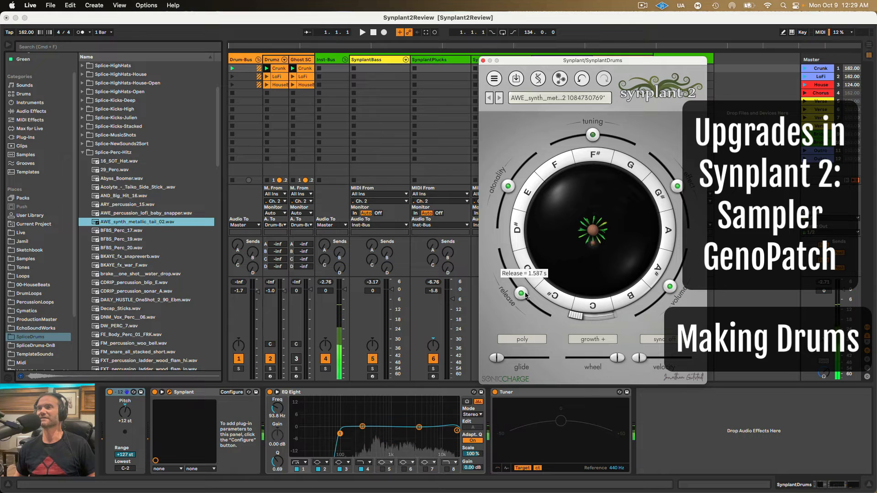
- In the Envelope and LFO genes, adjust env_time, vol_dcy and vol_atk, and set mod_atk to about 0.498
left_click(543, 82)
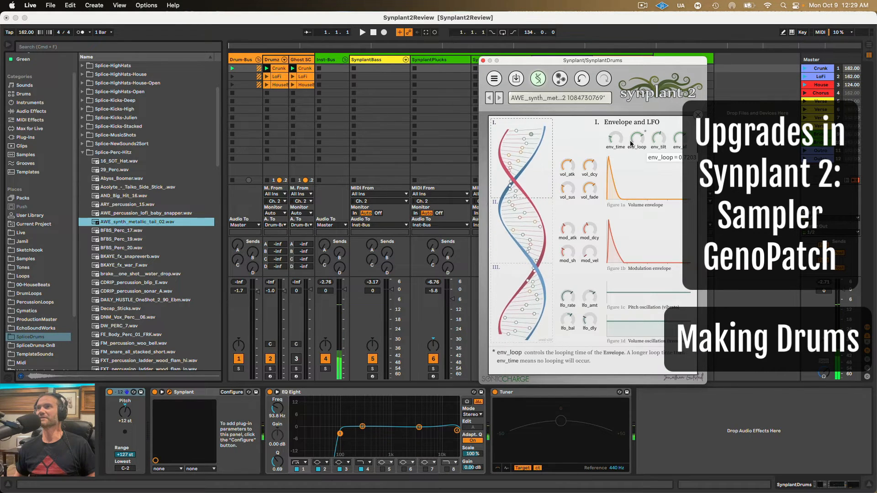
mouse_move(620, 139)
left_mouse_down()
mouse_move(627, 113)
mouse_move(625, 143)
left_mouse_up()
mouse_move(592, 170)
left_mouse_down()
mouse_move(589, 182)
mouse_move(589, 170)
left_mouse_up()
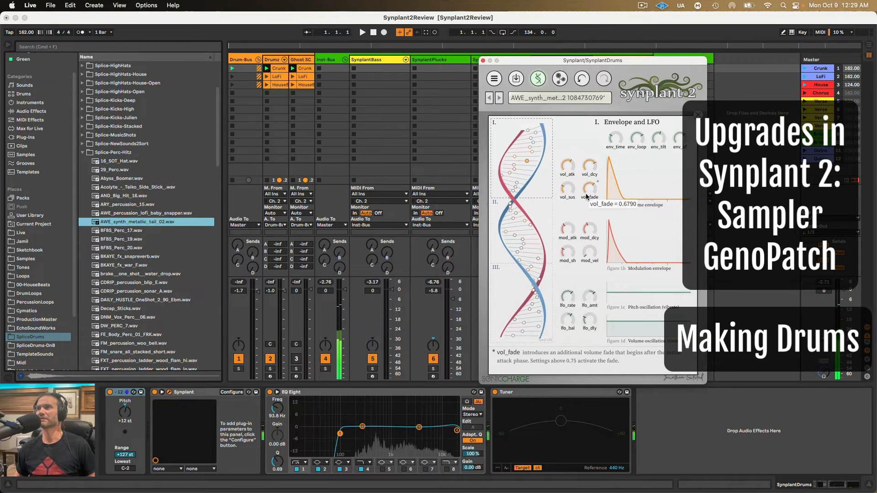
left_click_drag(569, 229, 572, 221)
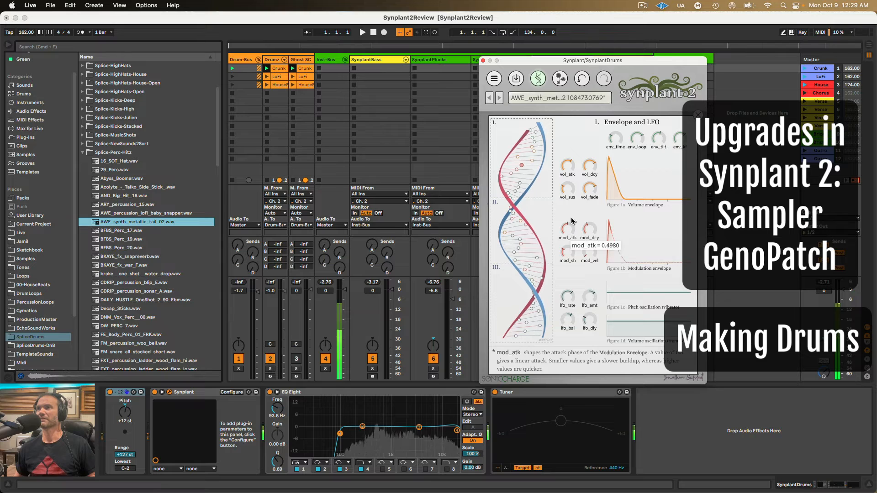
mouse_move(568, 166)
left_mouse_down()
mouse_move(571, 121)
mouse_move(571, 155)
left_mouse_up()
- Lower env_loop until the volume and modulation envelopes repeat, and adjust env_time to match
left_click_drag(636, 137, 636, 197)
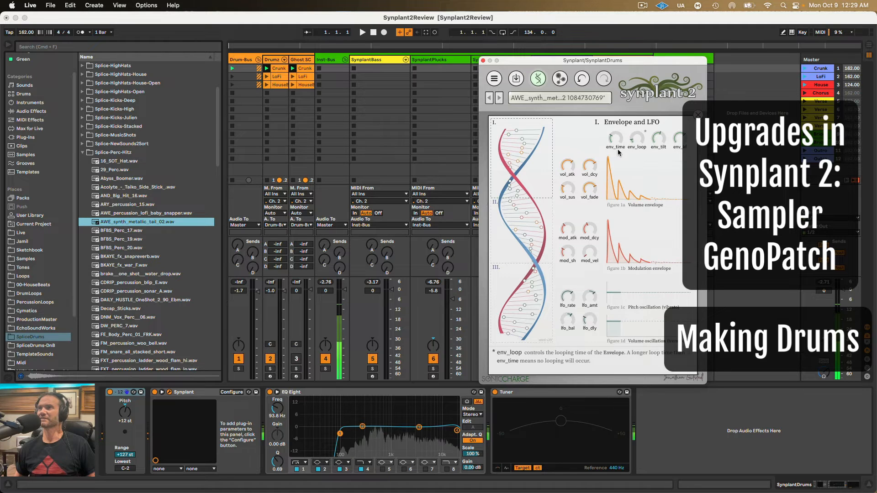
left_click_drag(615, 138, 619, 147)
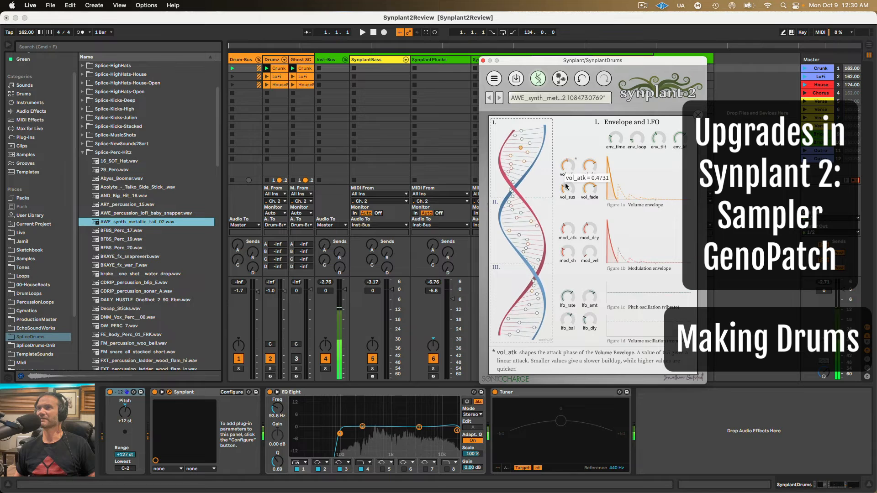
- Adjust the sustain and decay of the looping volume envelope
left_click_drag(568, 188, 595, 135)
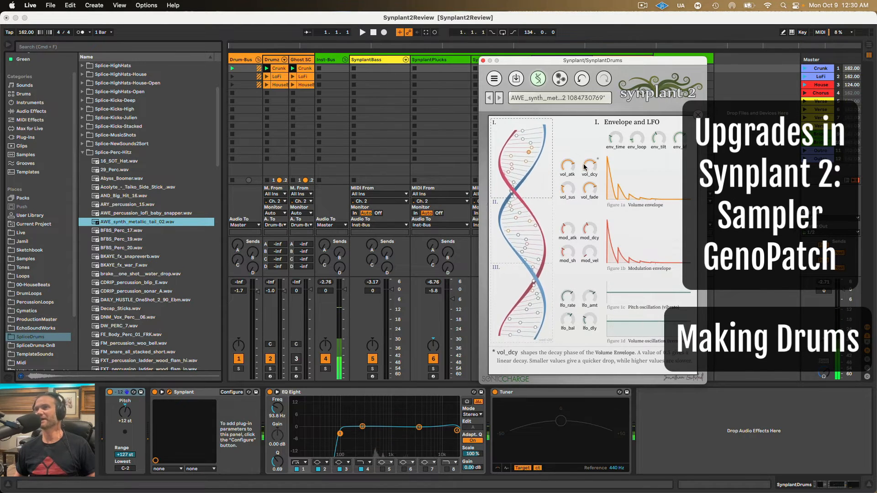
left_click_drag(583, 169, 588, 153)
left_click_drag(568, 189, 592, 168)
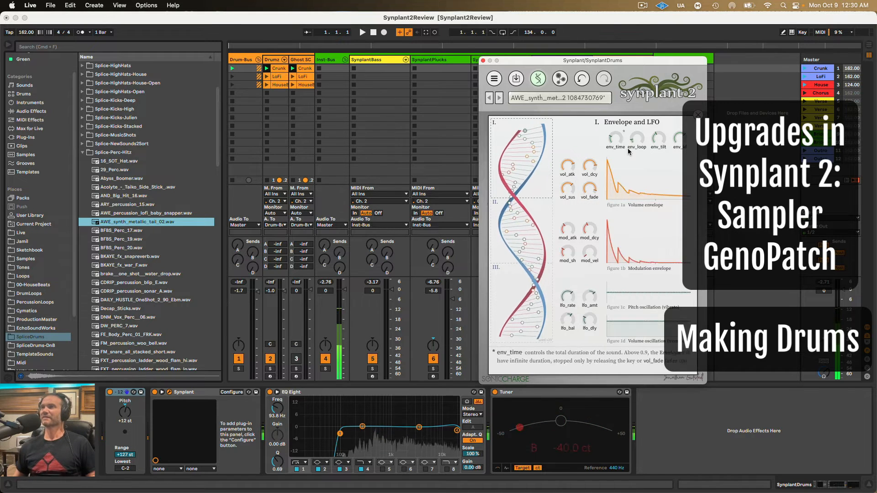
- Leave the genome view, collapse the Splice-Perc-Hitz sample folder and expand Splice-Snares-Fat
left_click(537, 78)
left_click(83, 153)
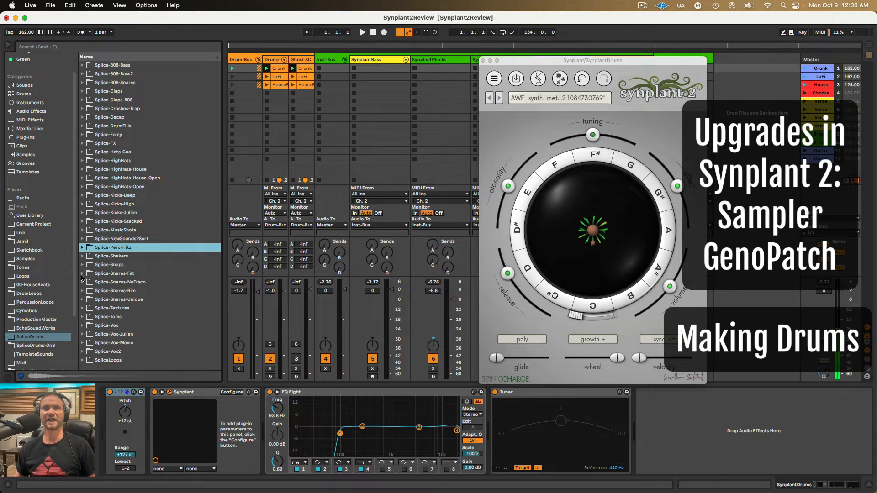
left_click(82, 274)
- Audition the fat snare samples from DS_Snare_165_FRK.wav down to KSHMR_Tight_Snare_07.aif
left_click(118, 290)
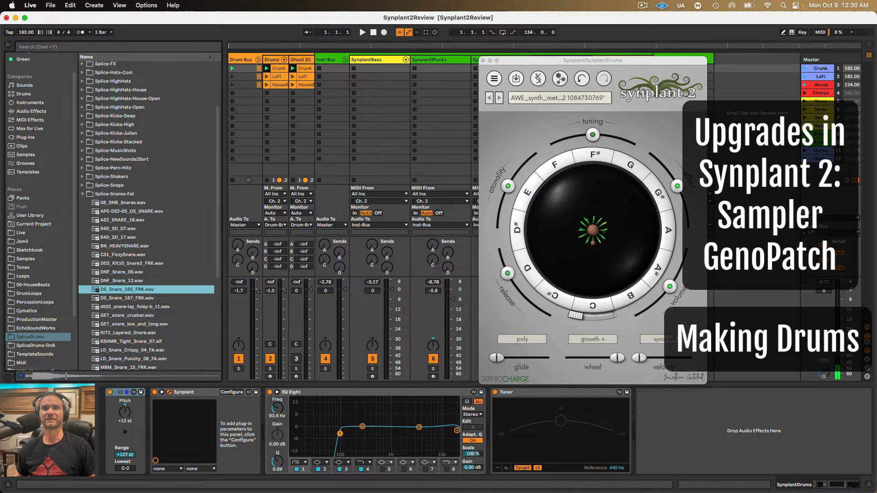
left_click(115, 300)
left_click(116, 308)
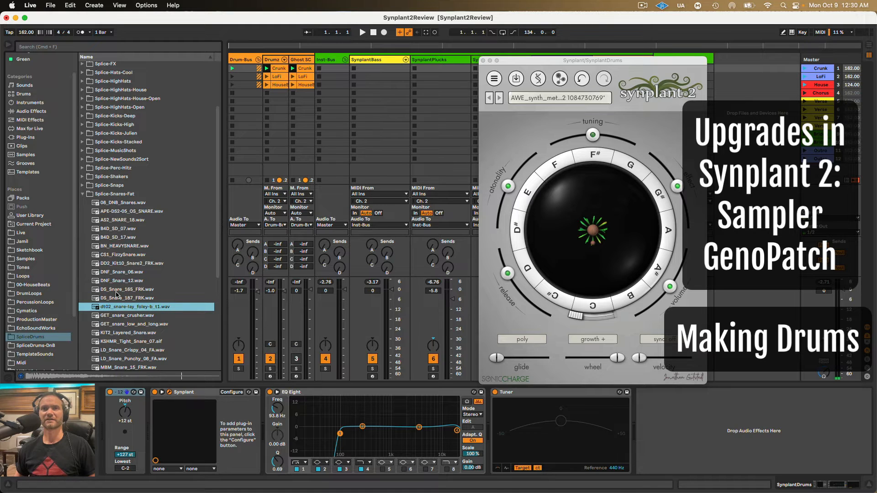
left_click(123, 317)
left_click(120, 323)
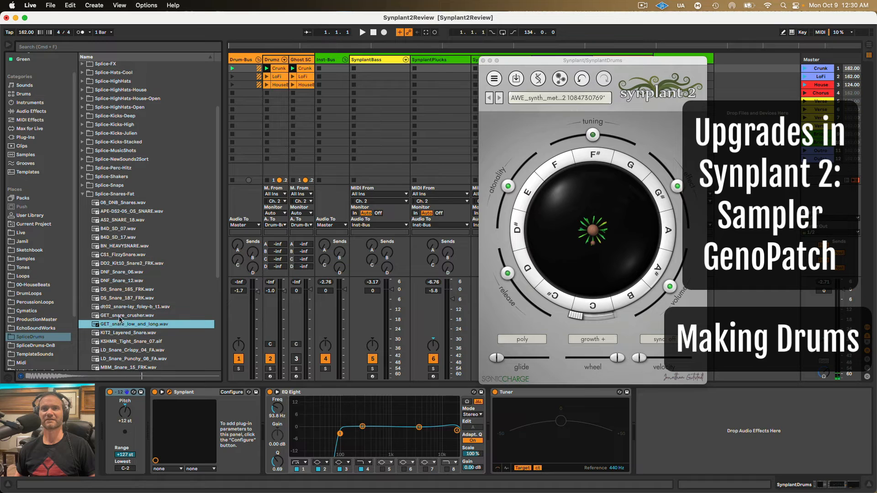
left_click(119, 317)
left_click(120, 324)
left_click(121, 333)
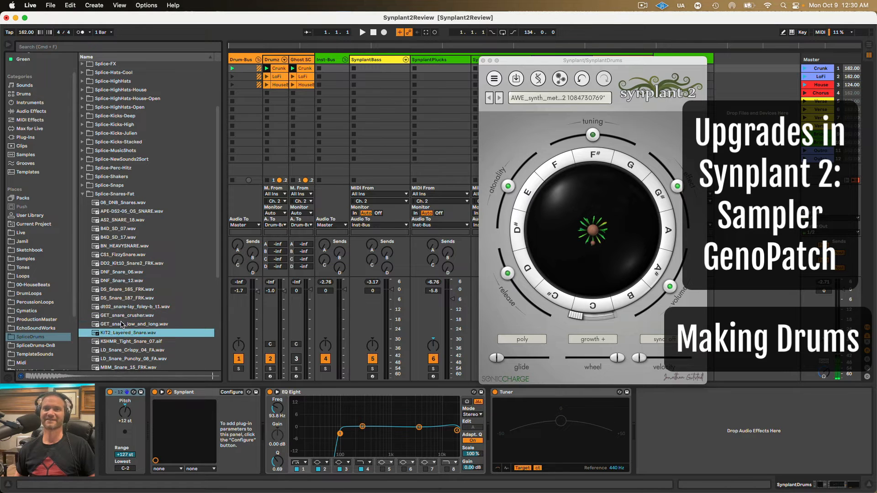
left_click(118, 343)
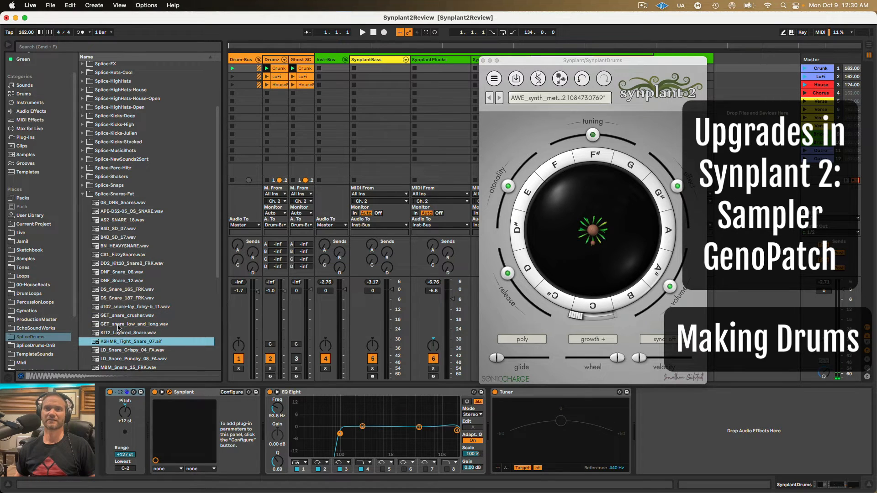
- Generate GenoPatch variations from KSHMR_Tight_Snare_07.aif, audition candidates across the strands and choose an upper one in the third strand
left_click_drag(114, 345, 579, 224)
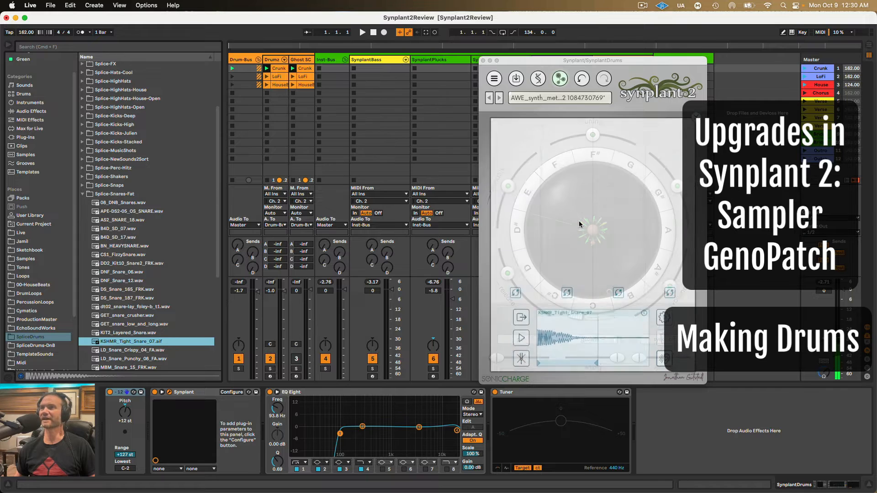
left_click(513, 295)
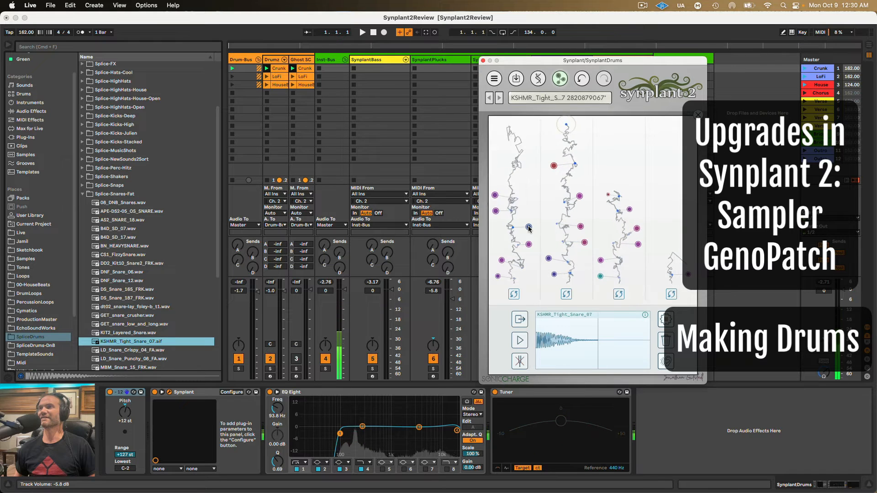
left_click(554, 166)
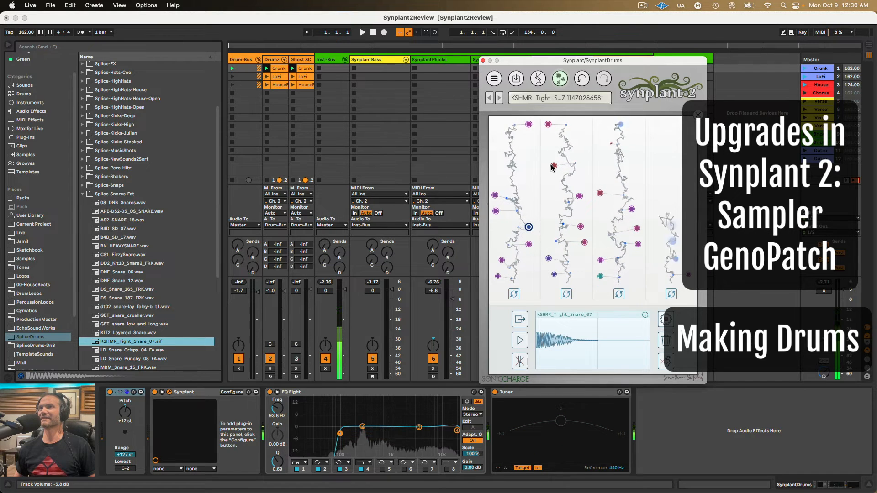
left_click(496, 211)
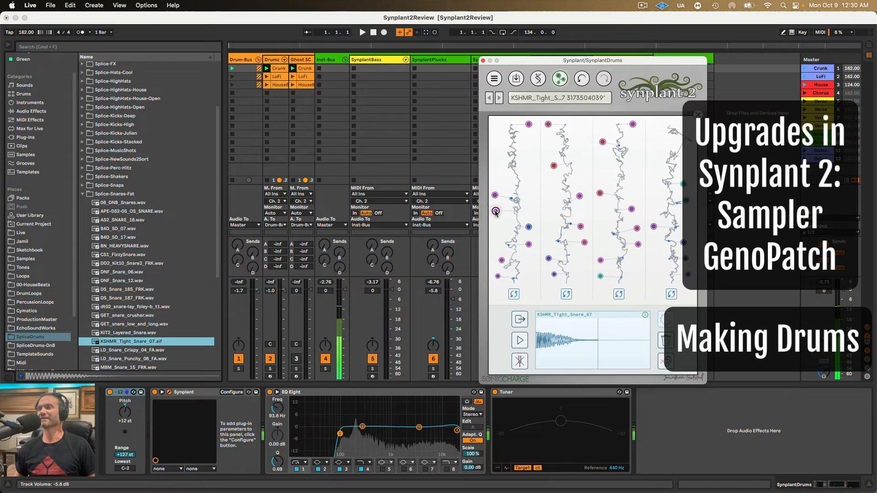
left_click(637, 229)
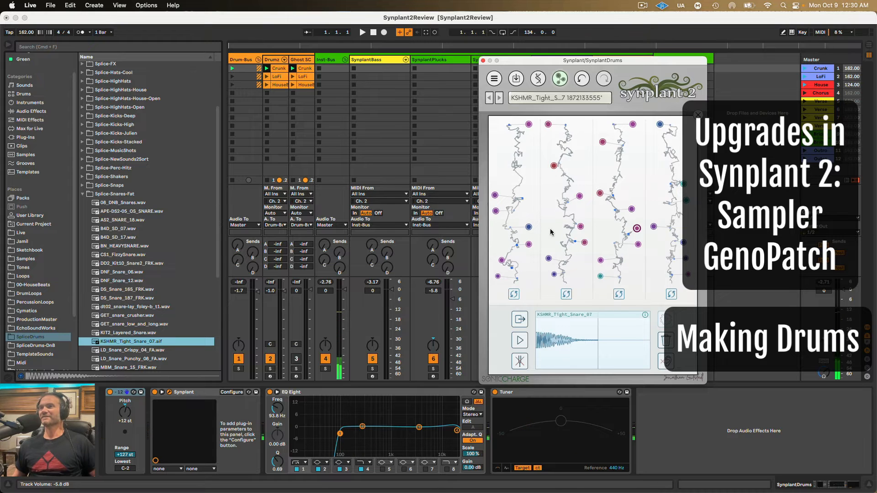
left_click(602, 141)
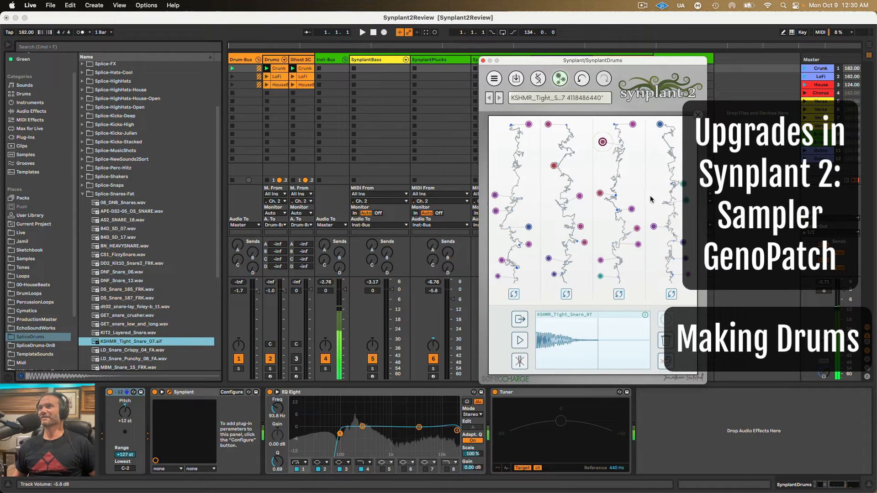
- Examine the snare patch's genome in Filter and effects and Oscillators, including the b_noise and b_form genes
left_click(539, 80)
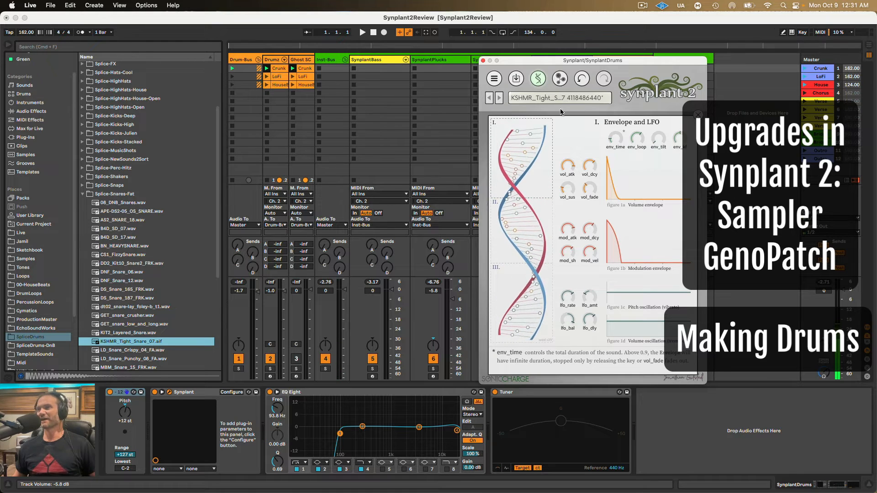
left_click(546, 299)
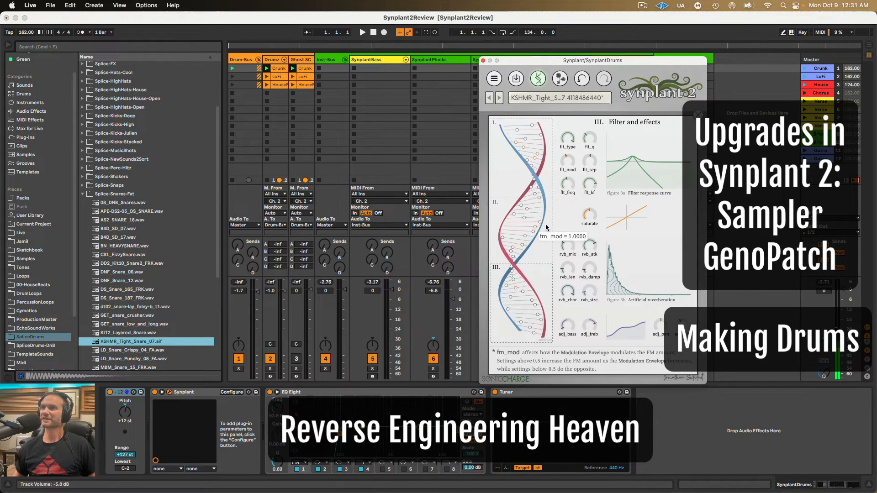
left_click(547, 227)
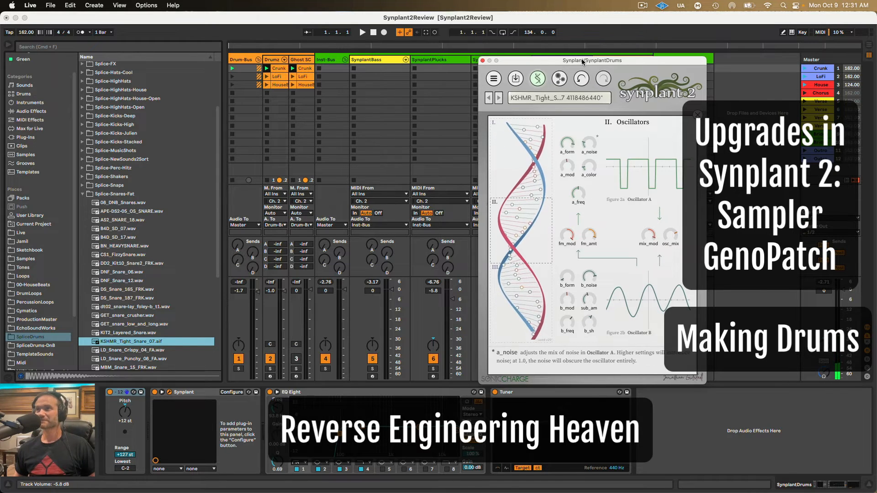
left_click_drag(584, 62, 579, 57)
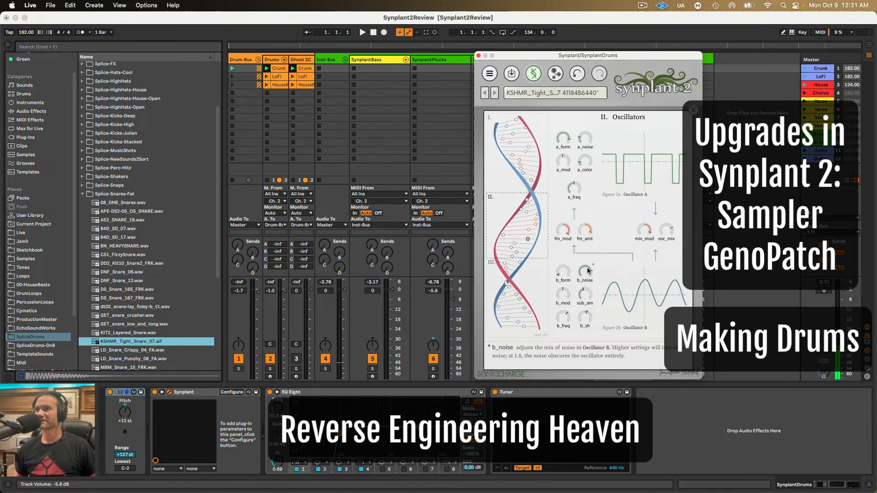
mouse_move(586, 272)
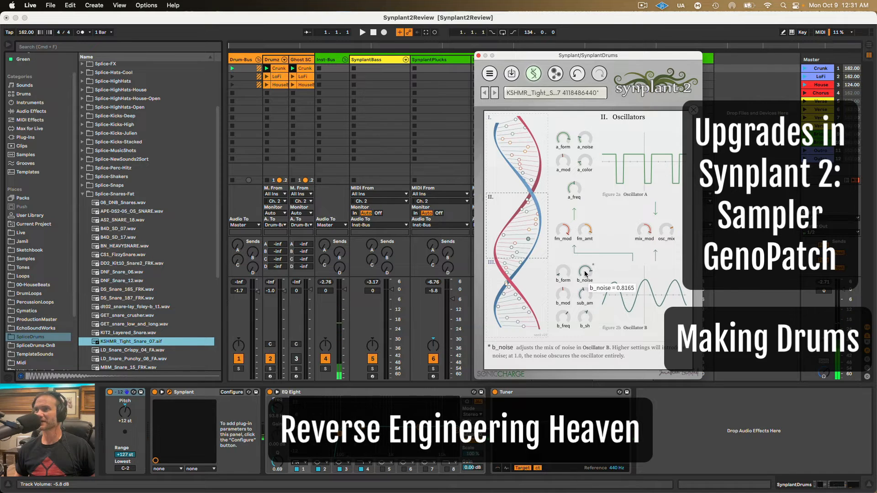
mouse_move(563, 272)
left_mouse_down()
mouse_move(569, 220)
mouse_move(564, 270)
left_mouse_up()
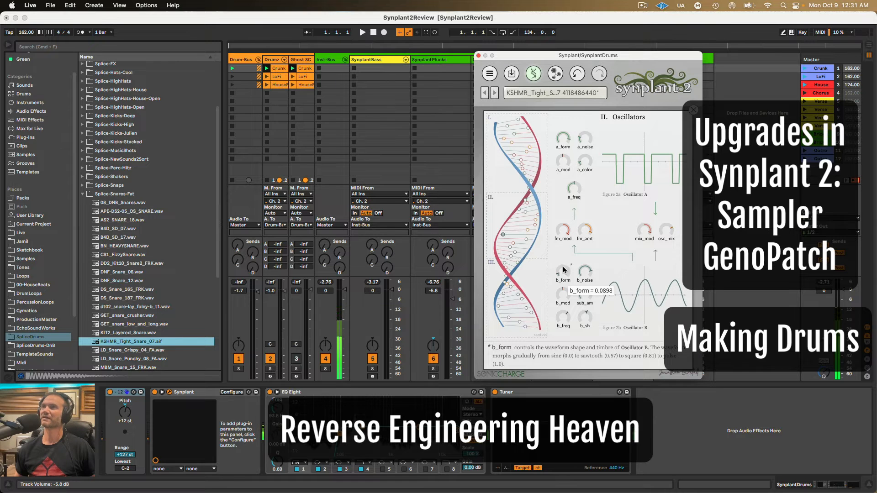
- Return to GenoPatch, load AUT_F#_808Dist_Long.wav from the Splice-808-Bass folder and start generating patches in the first strand
left_click(533, 73)
left_click(555, 73)
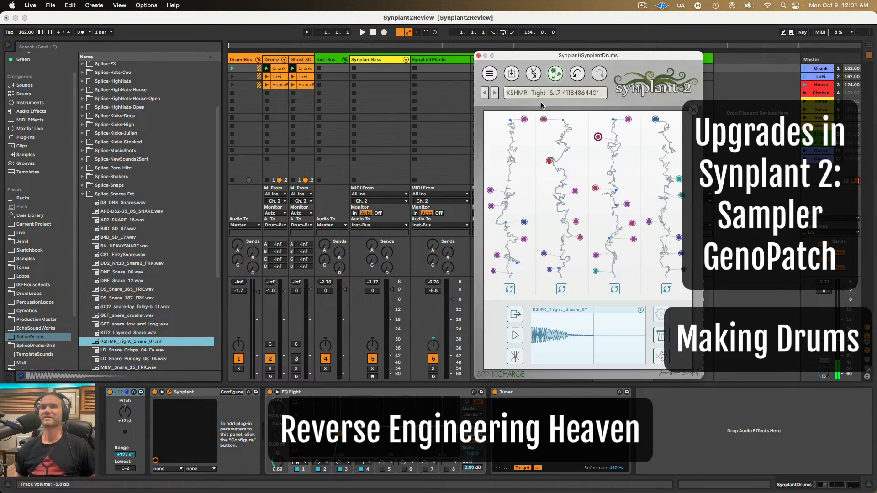
scroll(105, 157, "up", 3)
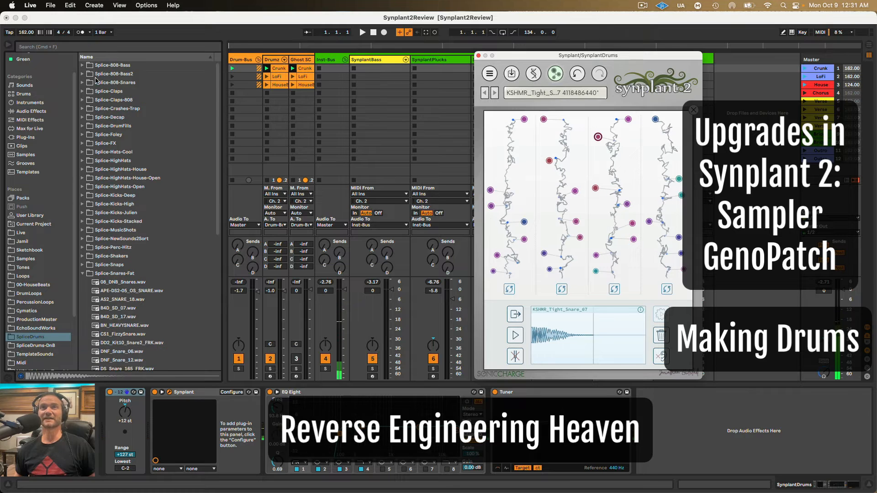
left_click(106, 65)
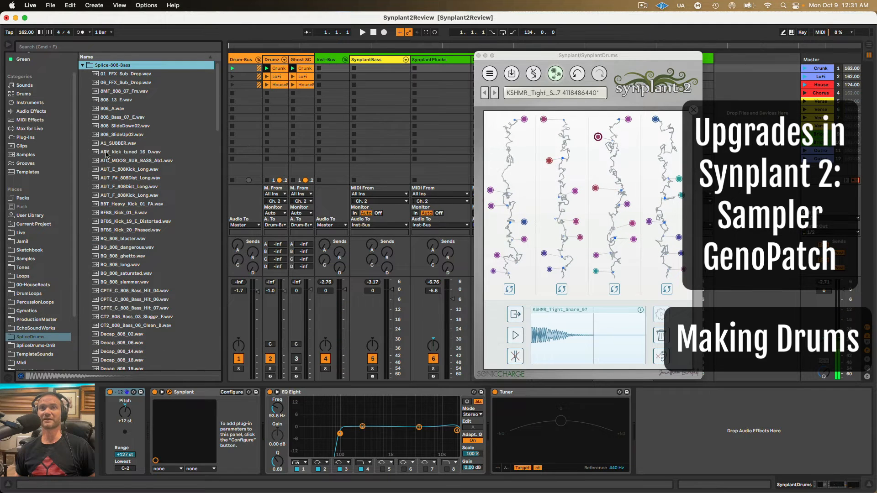
left_click(115, 169)
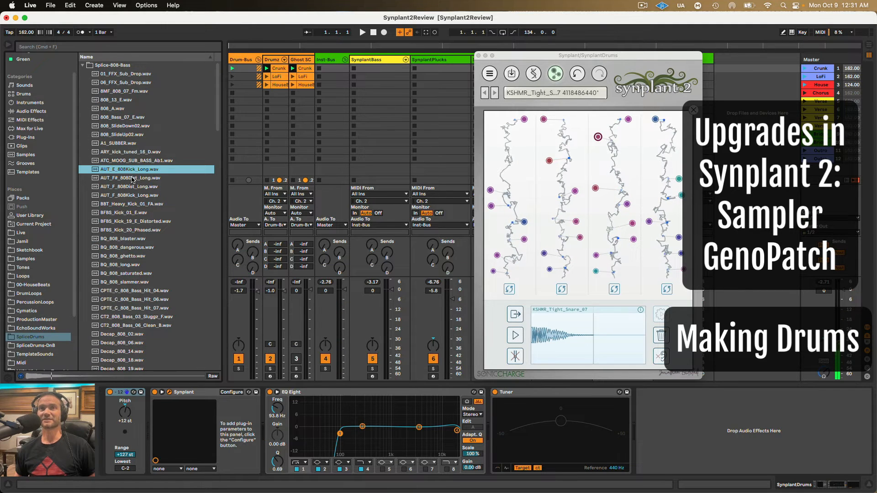
left_click(130, 178)
left_click_drag(123, 180, 532, 210)
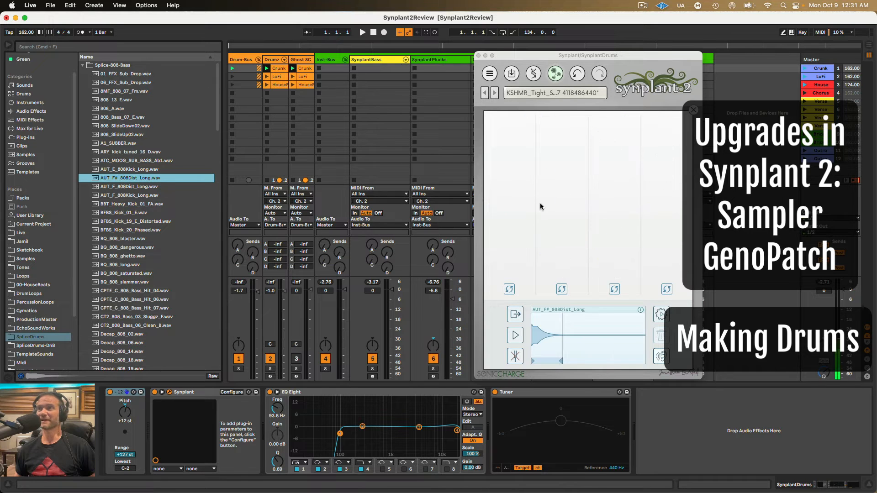
left_click(510, 289)
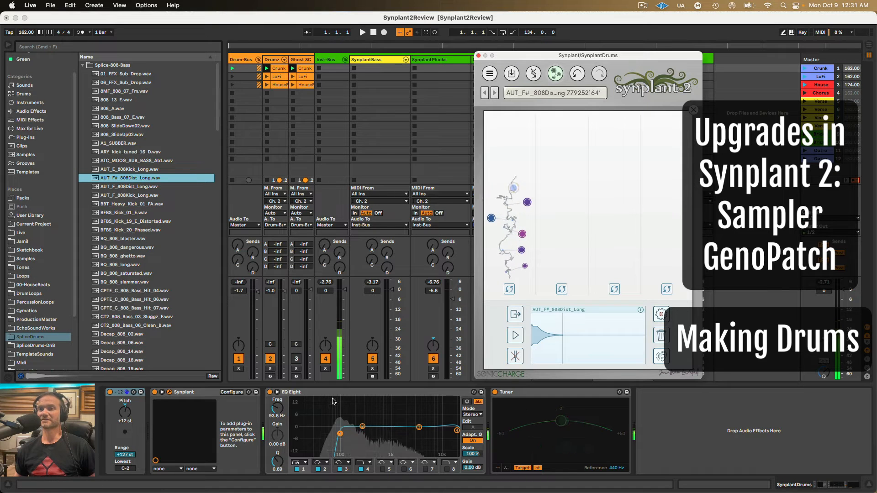
- Lower EQ Eight's low-cut frequency to 19.8 Hz and select the topmost 808 patch candidate
left_click_drag(341, 432, 306, 433)
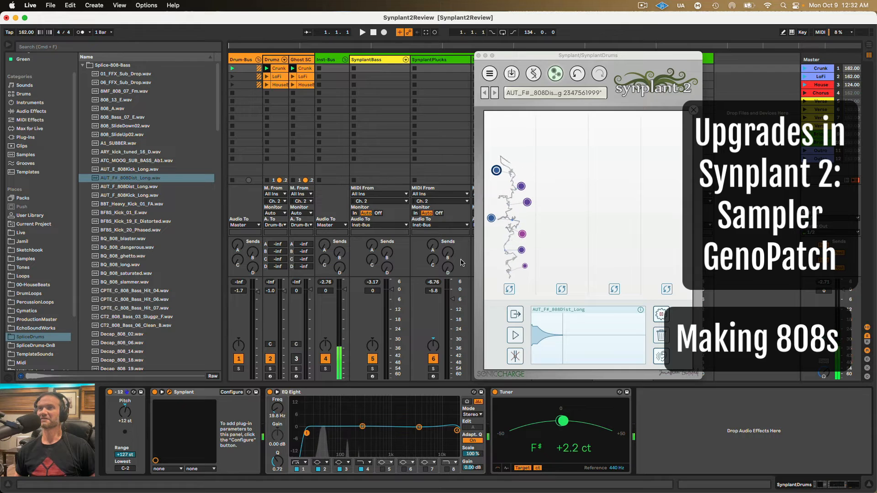
left_click(498, 170)
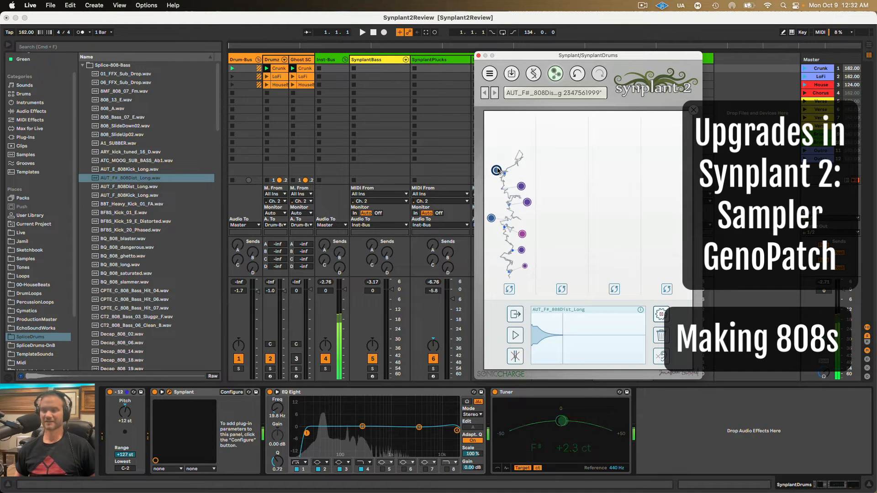
- Return to Synplant's main plant view and turn the tuning clockwise from its center
left_click(559, 75)
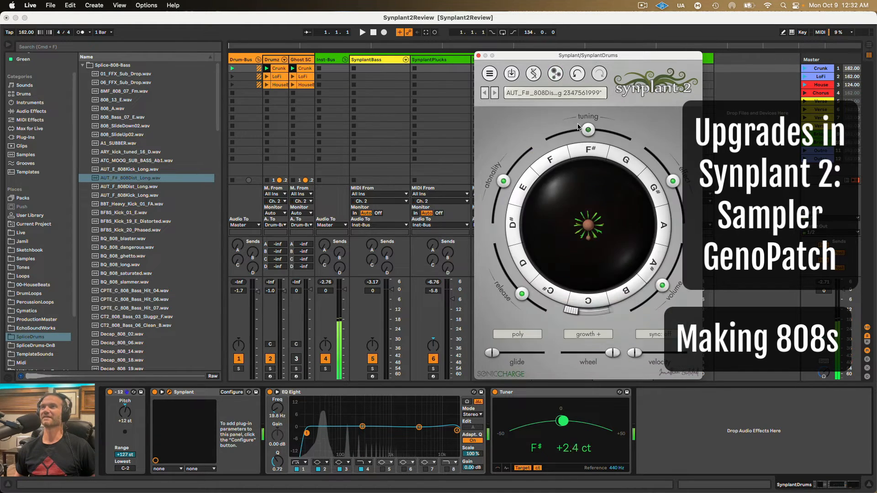
left_click_drag(608, 135, 610, 134)
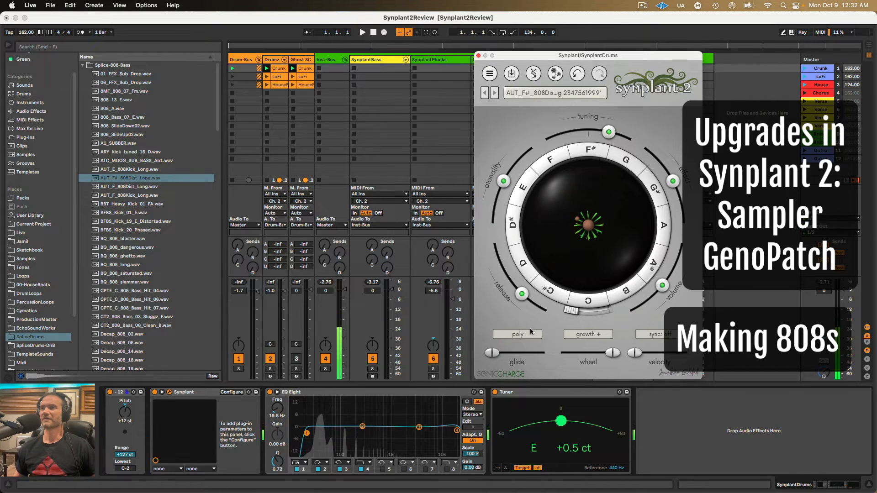
- Switch the 808 patch's voice mode to mono and set the glide time to about 0.153 s
left_click(520, 339)
left_click(518, 327)
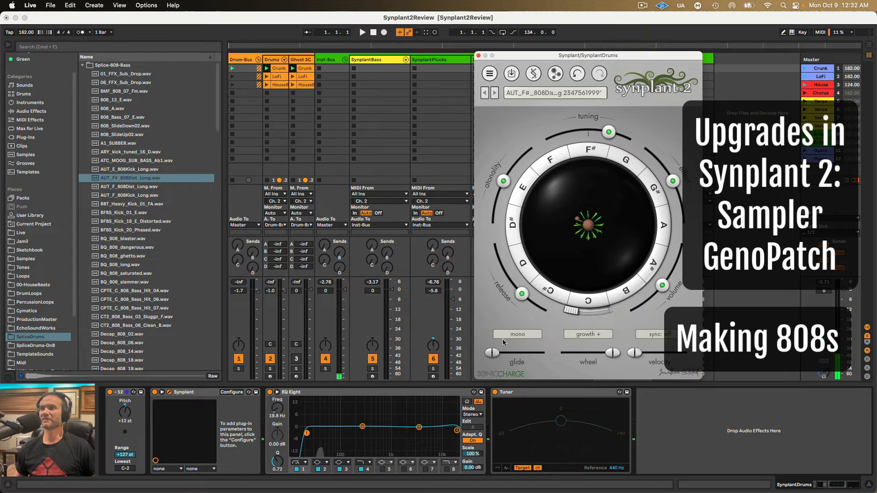
left_click_drag(502, 354, 510, 353)
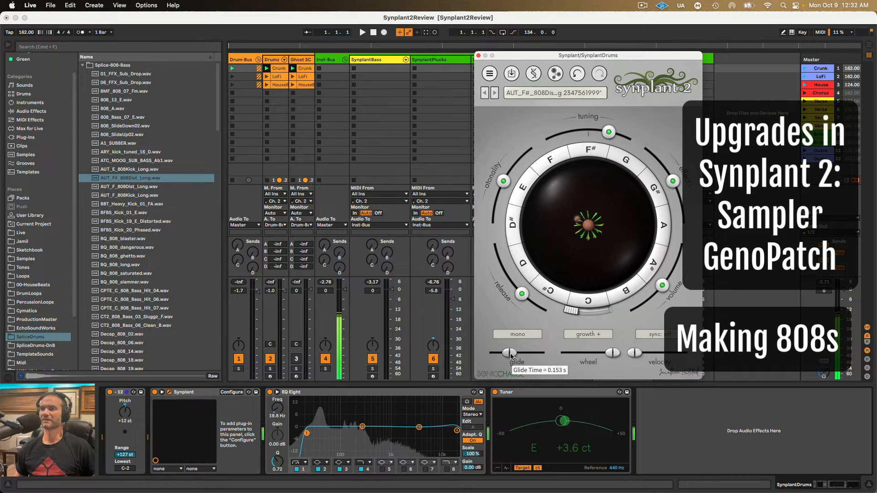
- Switch the voice mode to legato and fine-tune the glide time, trying about 0.123 s and slightly longer
left_click(516, 335)
left_click(517, 308)
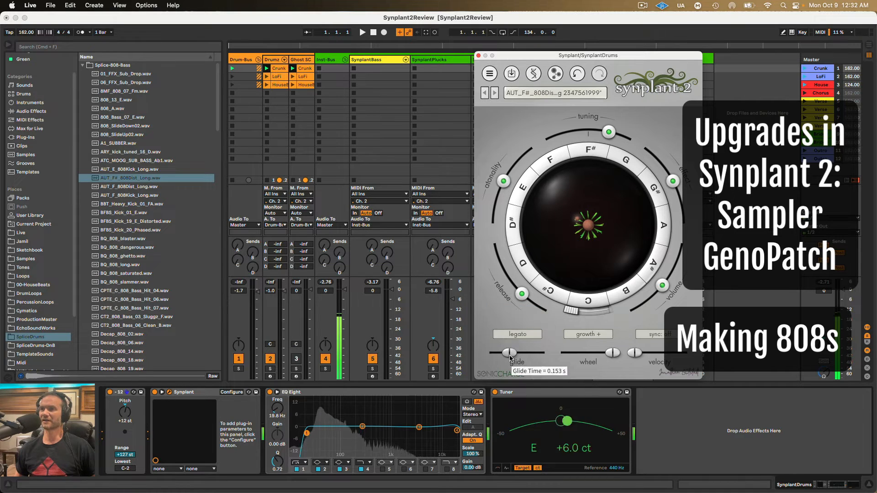
left_click_drag(512, 356, 508, 356)
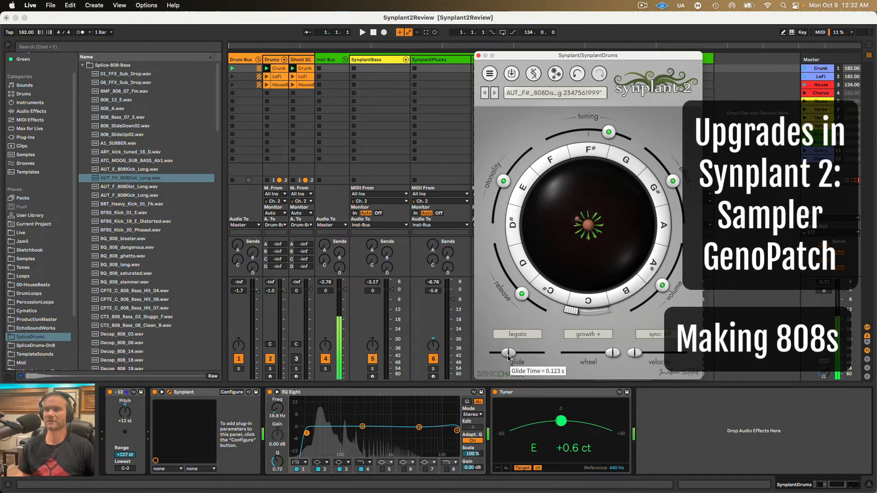
left_click_drag(508, 357, 510, 356)
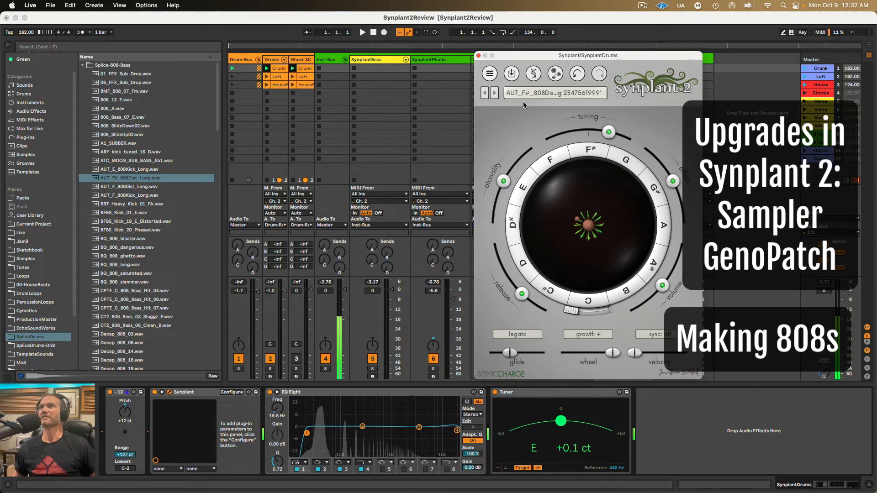
- Show the 808 patch's oscillator genes and play the original AUT_F#_808Dist_Long.wav sample for comparison
left_click(533, 76)
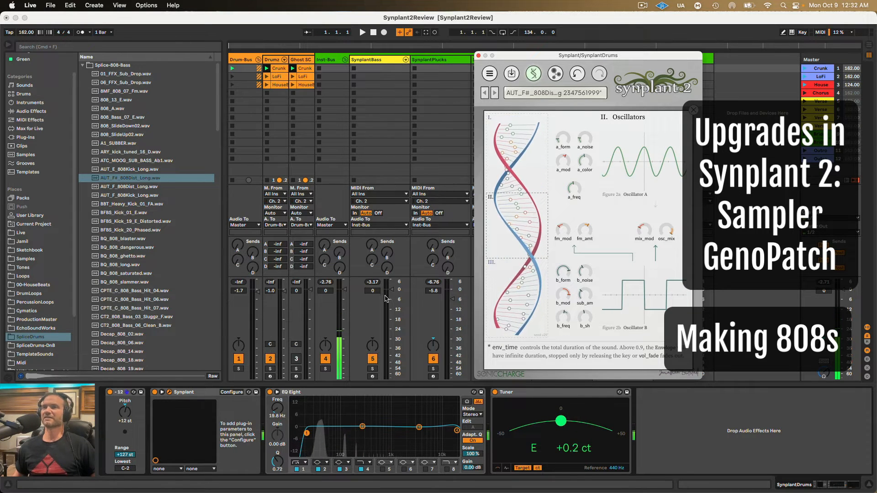
left_click(131, 179)
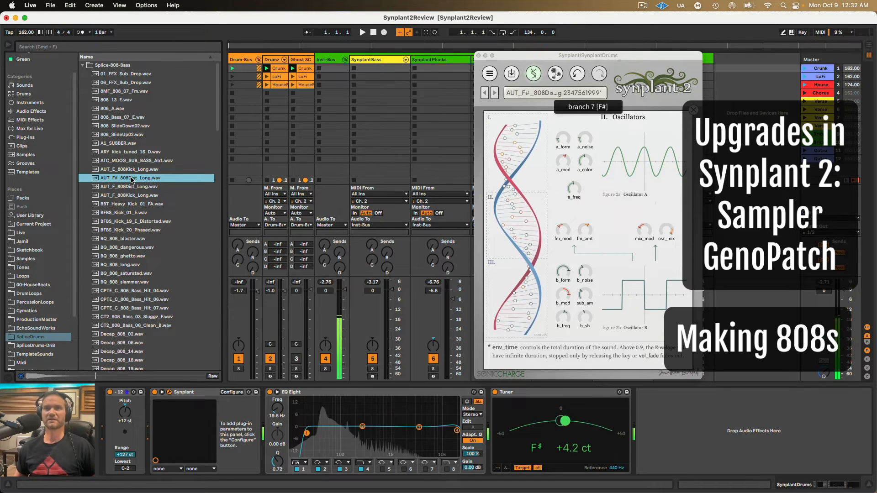
- Move the Synplant window aside and play the original AUT_F#_808Dist_Long.wav sample again for comparison
left_click_drag(530, 55, 634, 59)
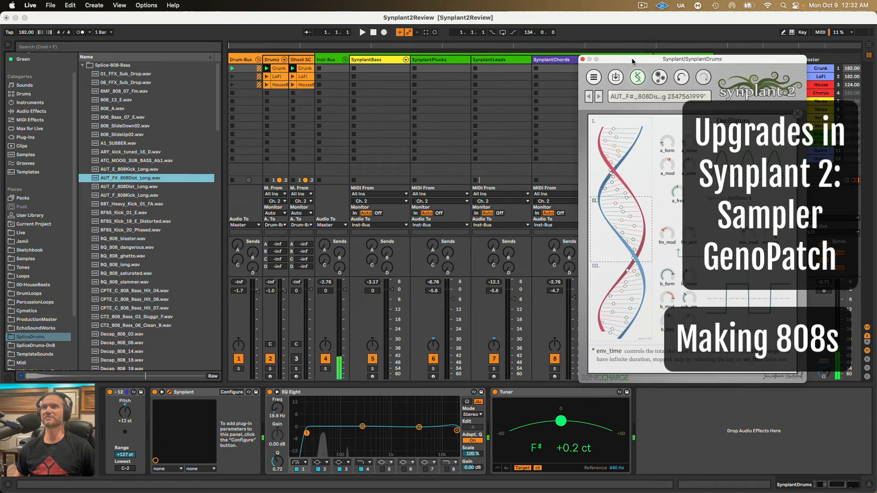
left_click(131, 178)
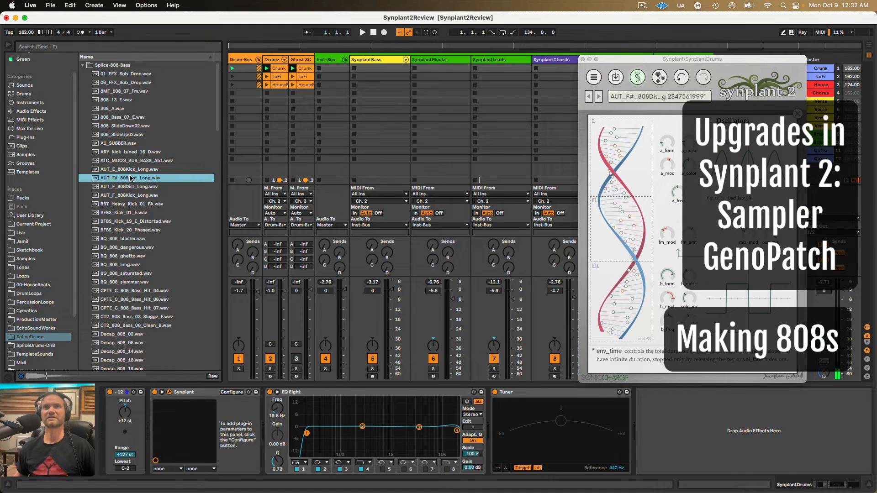
left_click(108, 66)
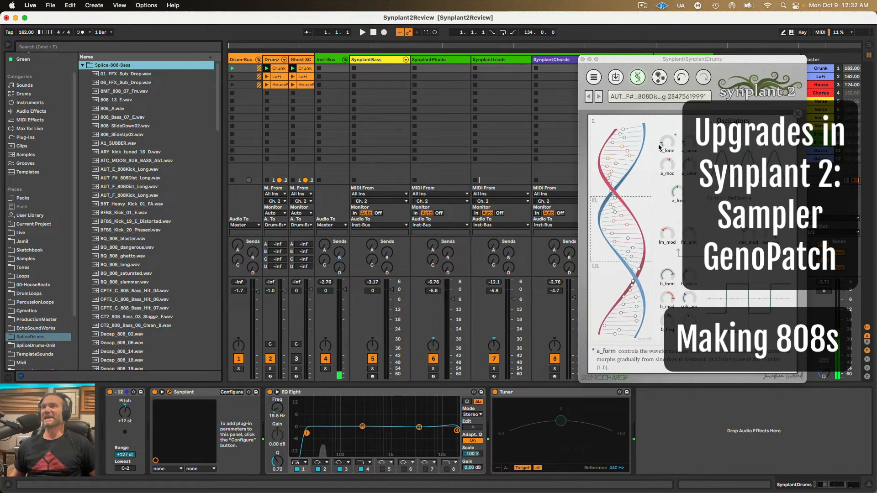
- Return the 808 patch to the main plant view and close the Synplant window
left_click_drag(669, 66, 430, 69)
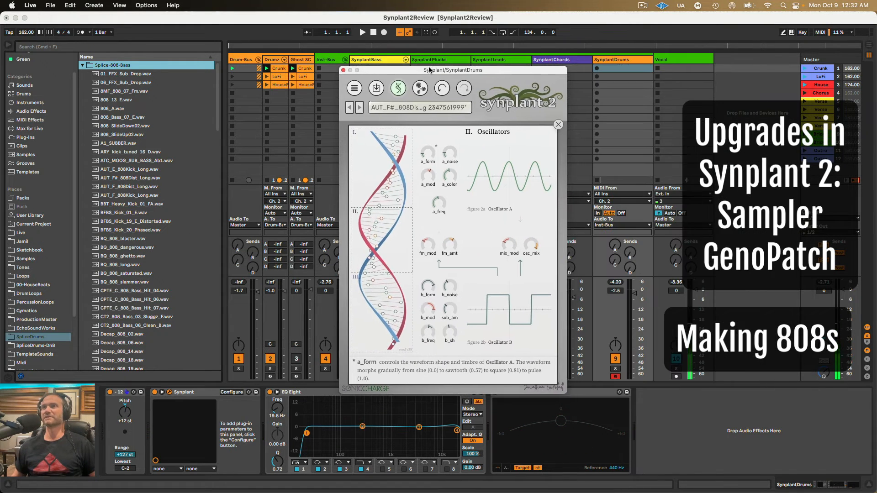
left_click(398, 87)
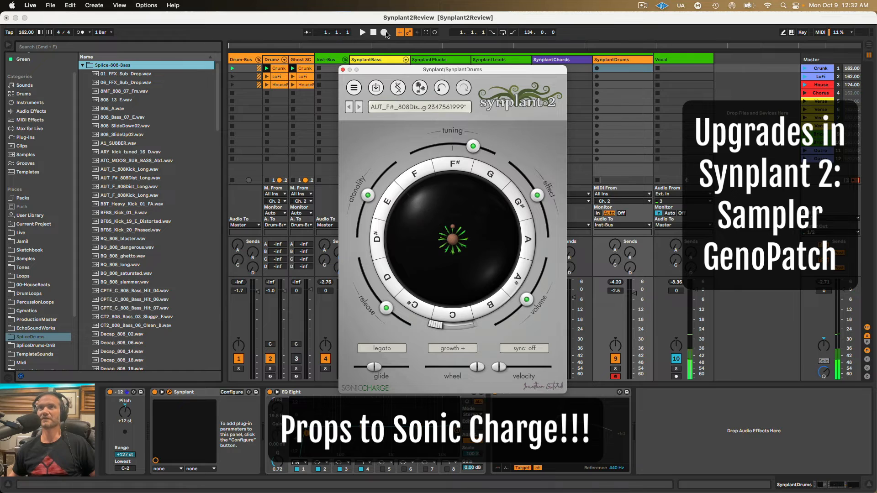
left_click(343, 70)
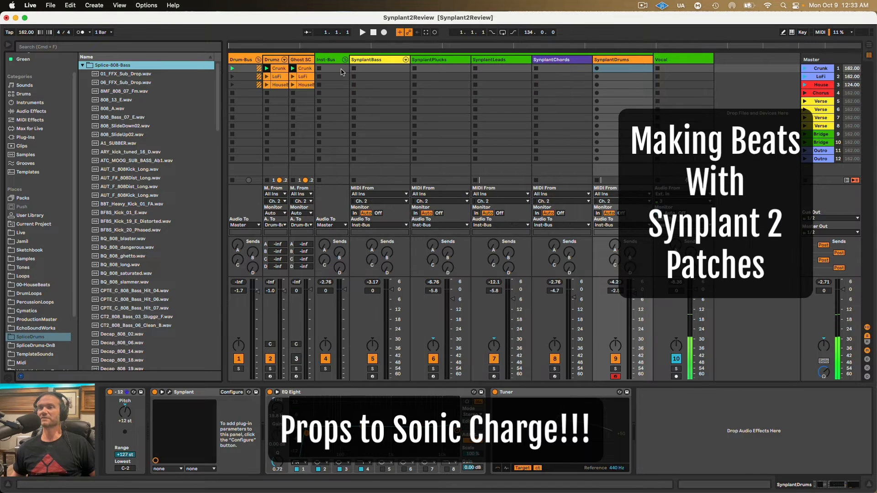
- Record a chord part over the drum beat into the Crunk slot of the SynplantChords track
left_click(371, 377)
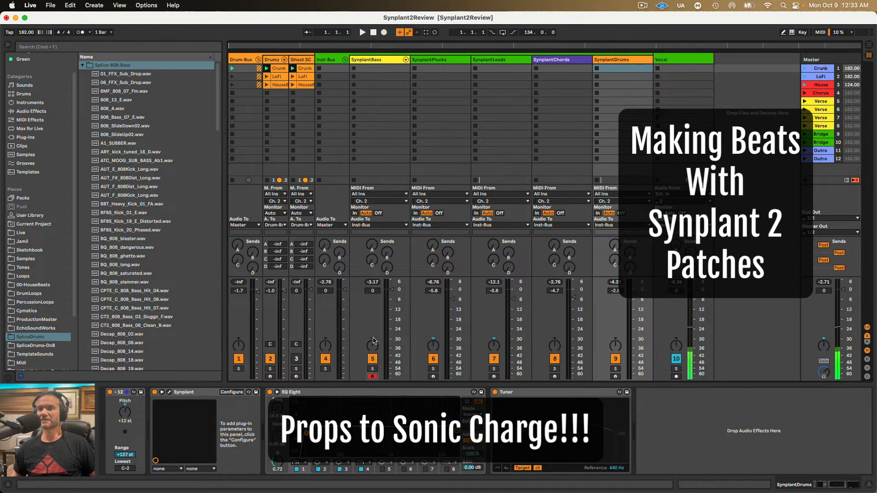
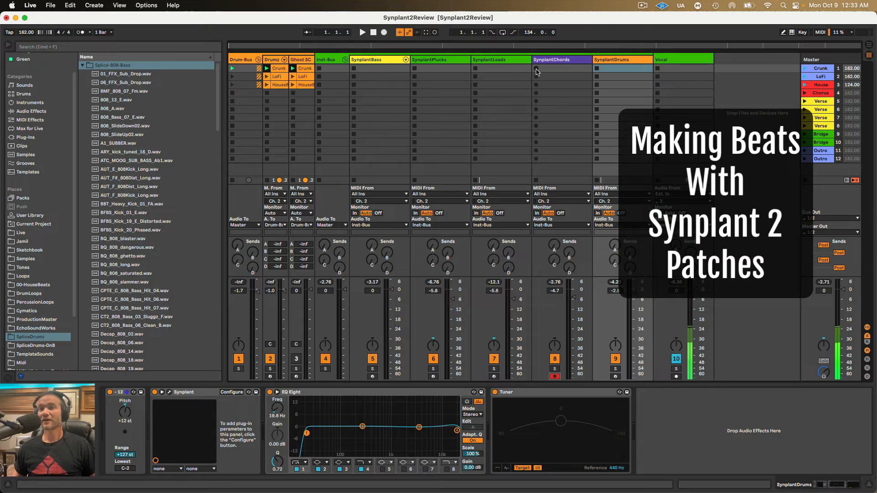
key("space")
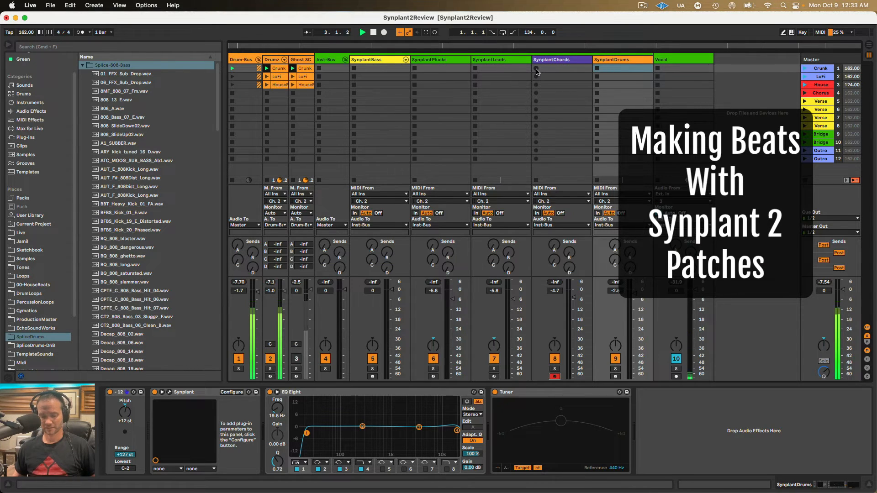
left_click(537, 68)
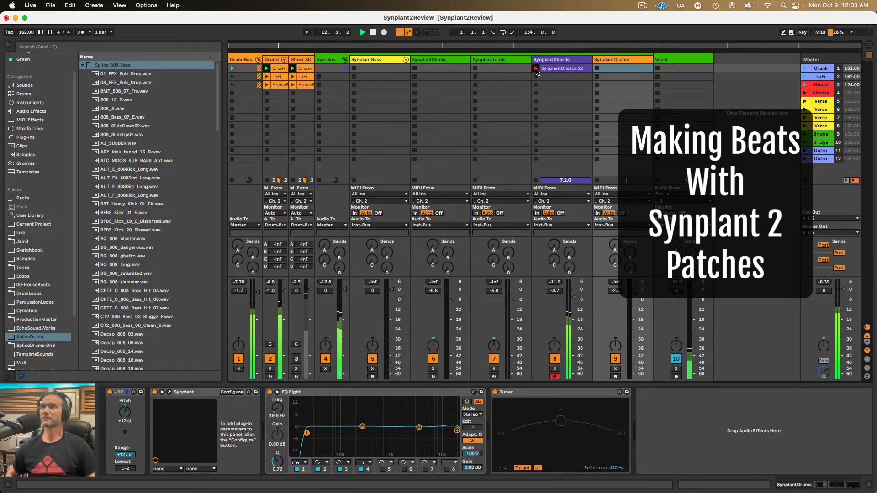
key("space")
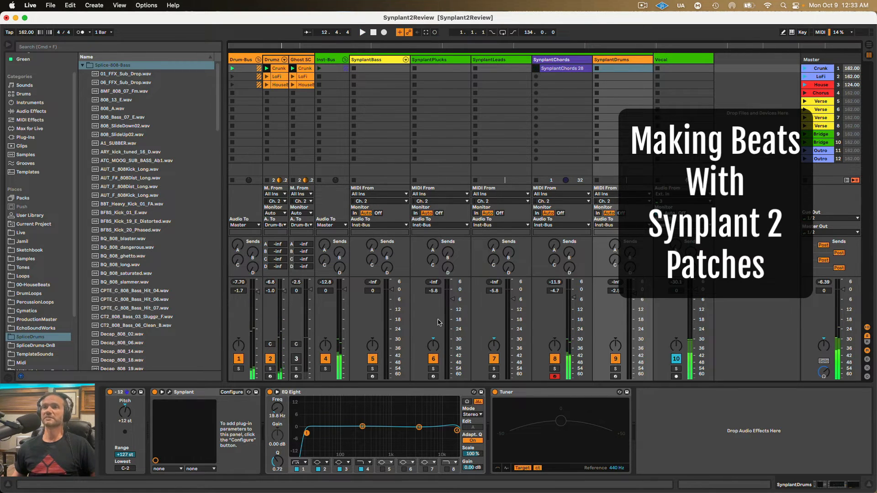
- Arm the SynplantBass track and record a bass part into its Crunk slot over the drums and chords
left_click(373, 377)
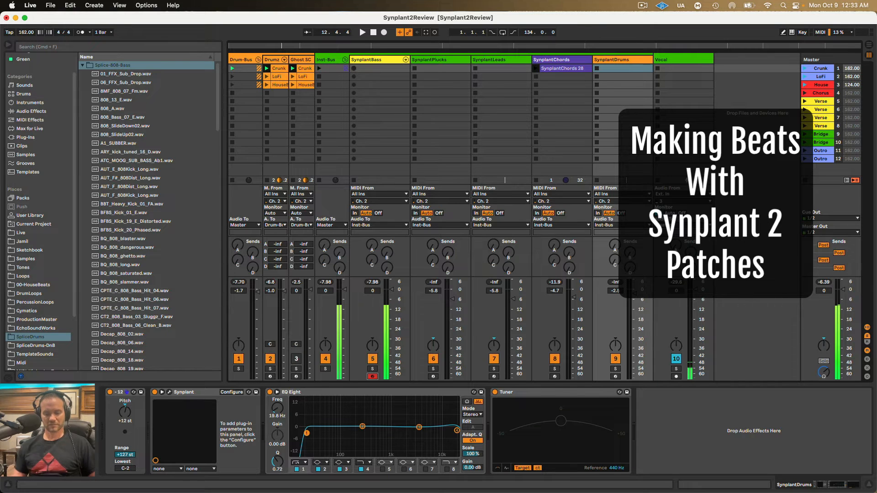
left_click(355, 69)
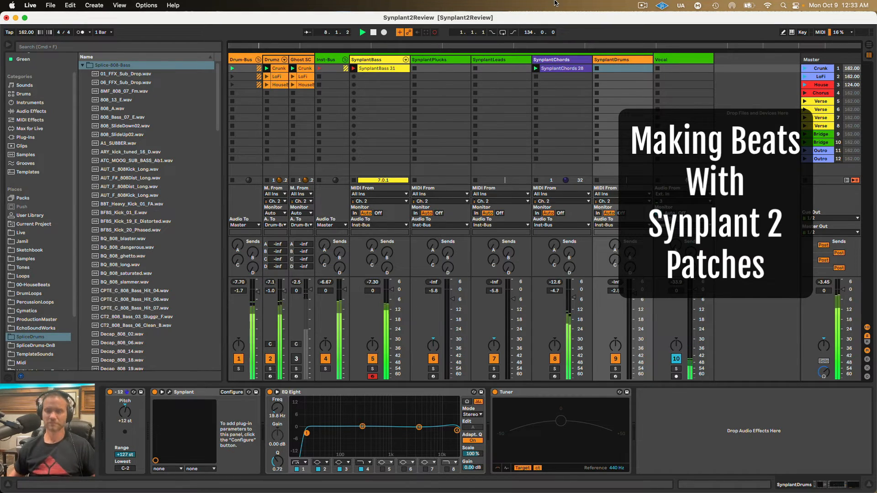
key("space")
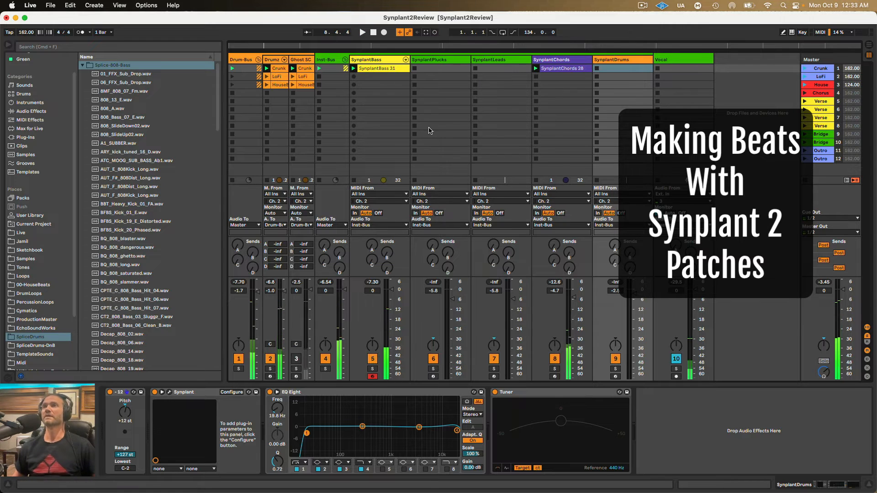
- Record a pluck part into the Crunk slot of the SynplantPlucks track and return the drum track's send B to -inf
left_click(432, 376)
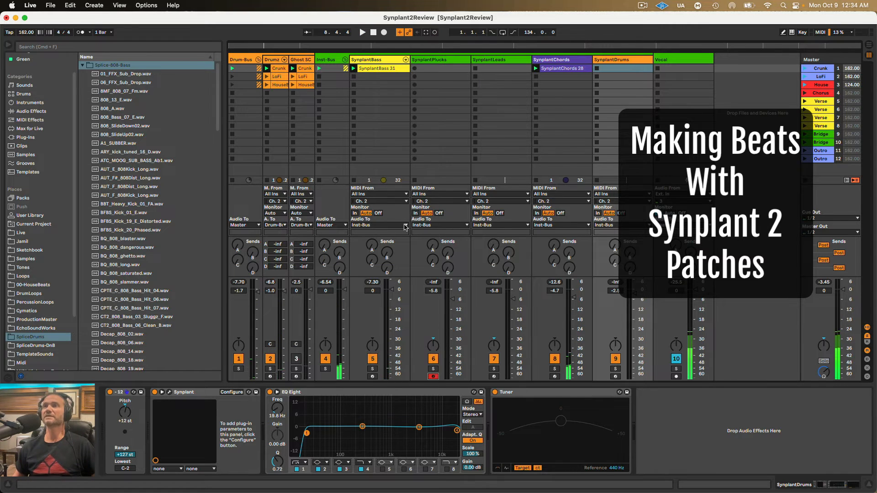
left_click(414, 69)
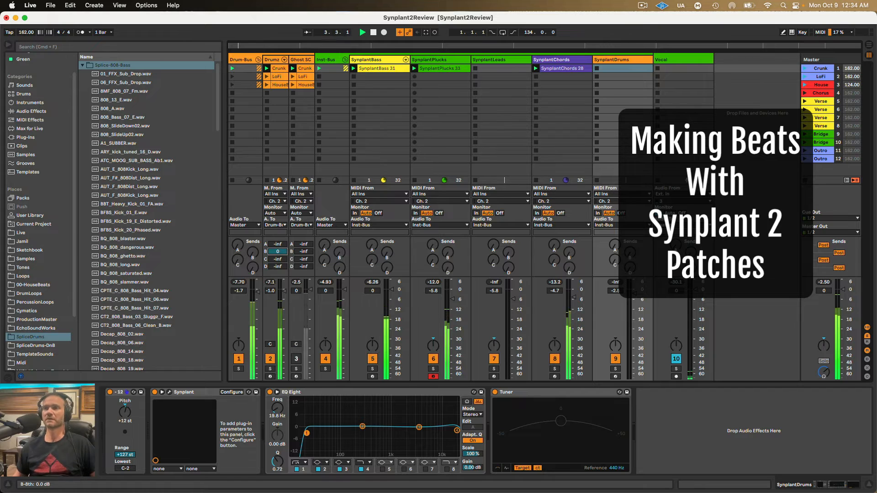
left_click(277, 258)
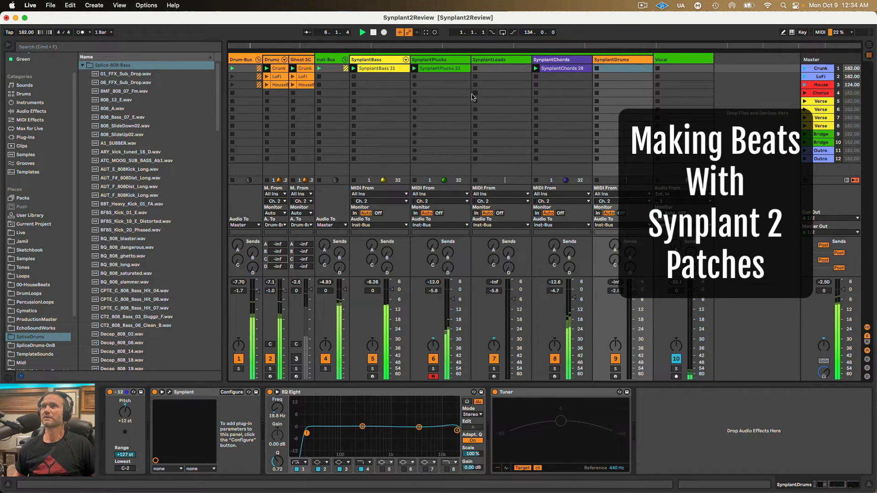
- Arm the SynplantLeads track, record a lead melody into its Crunk slot and stop playback
left_click(494, 377)
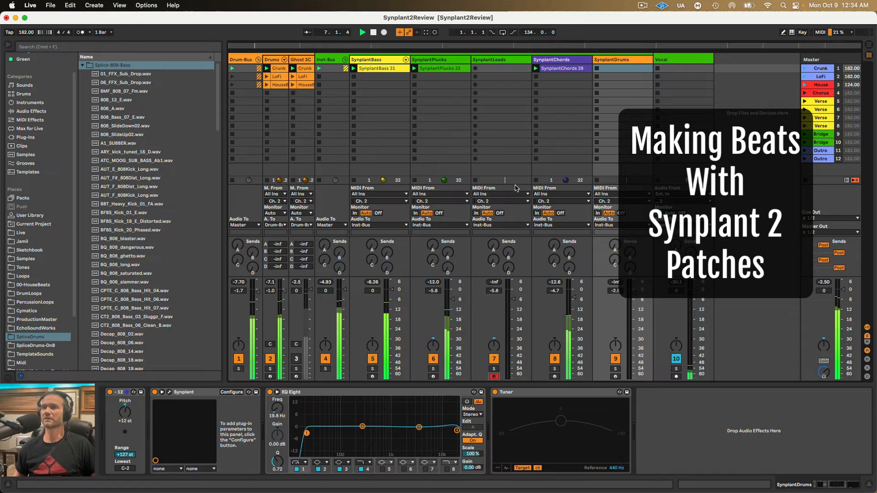
left_click(475, 69)
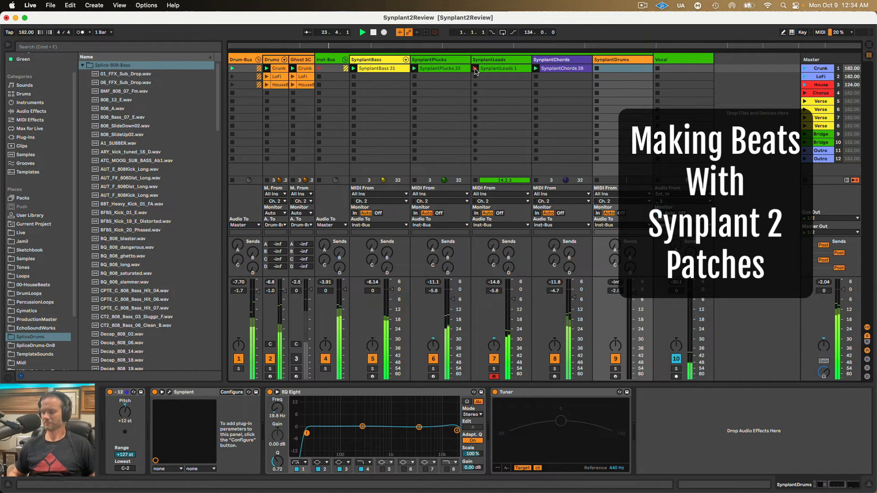
key("super+space")
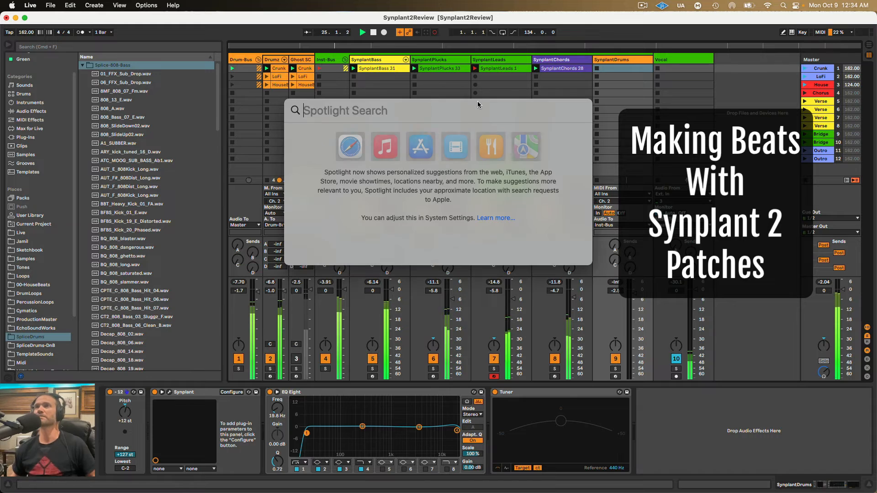
left_click(483, 84)
key("space")
- Show the lead clip's notes, start its loop at bar 9 and play the beat back
left_click(482, 68)
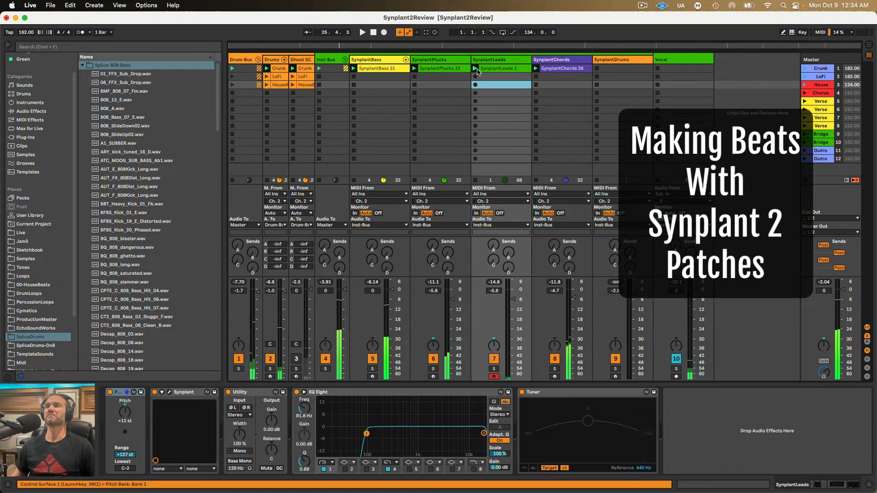
key("shift+Tab")
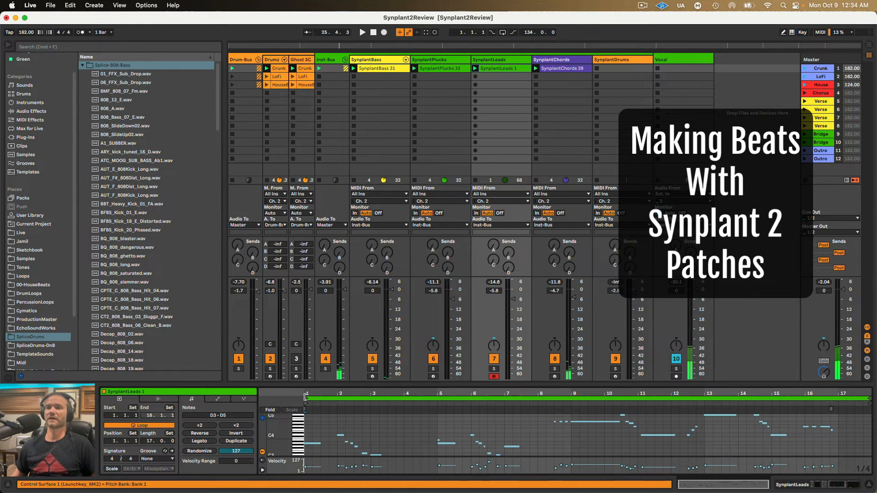
left_click_drag(305, 397, 572, 399)
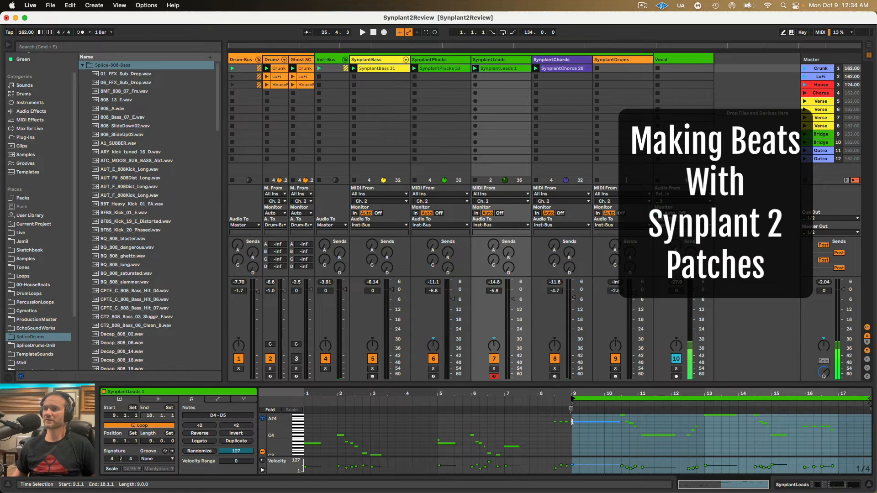
left_click(587, 444)
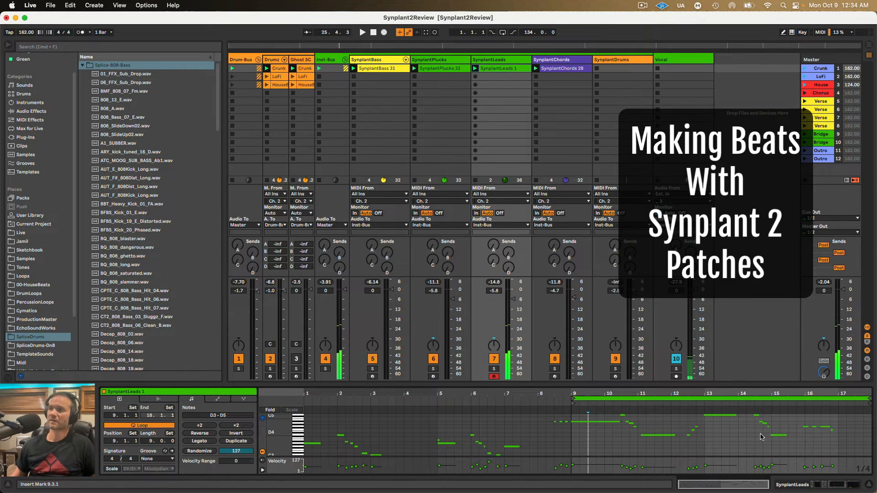
key("space")
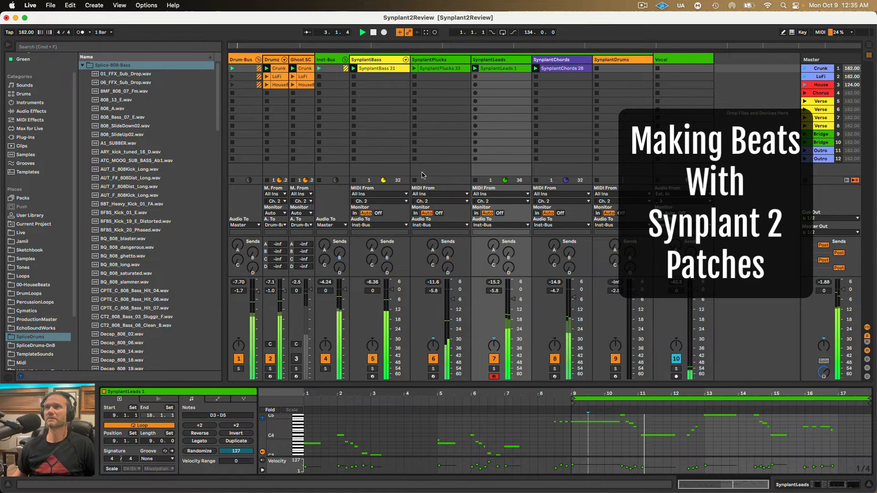
- Open Synplant on the SynplantLeads track, turn the effect slightly further counterclockwise and check the patch's envelope and LFO genes
key("shift+Tab")
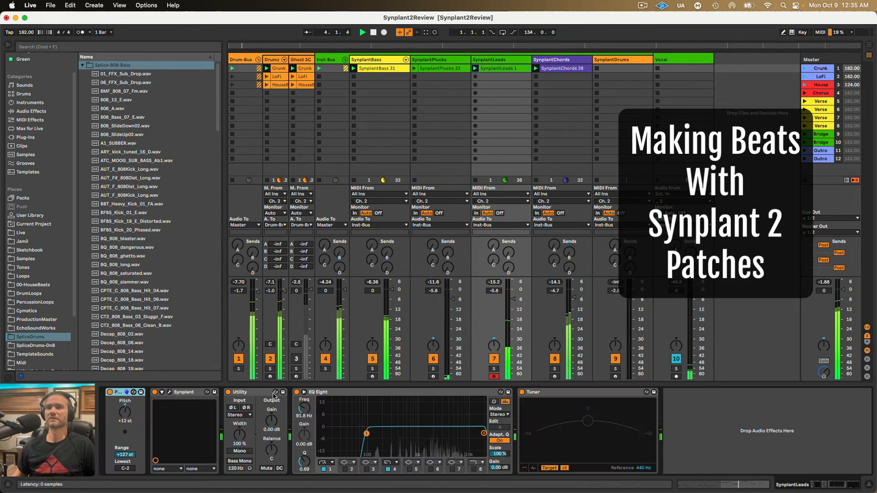
left_click(169, 393)
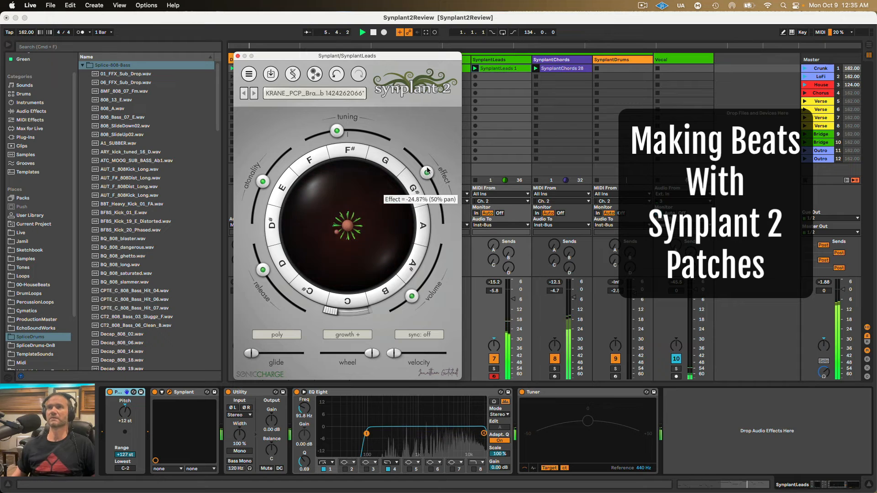
left_click_drag(428, 171, 425, 158)
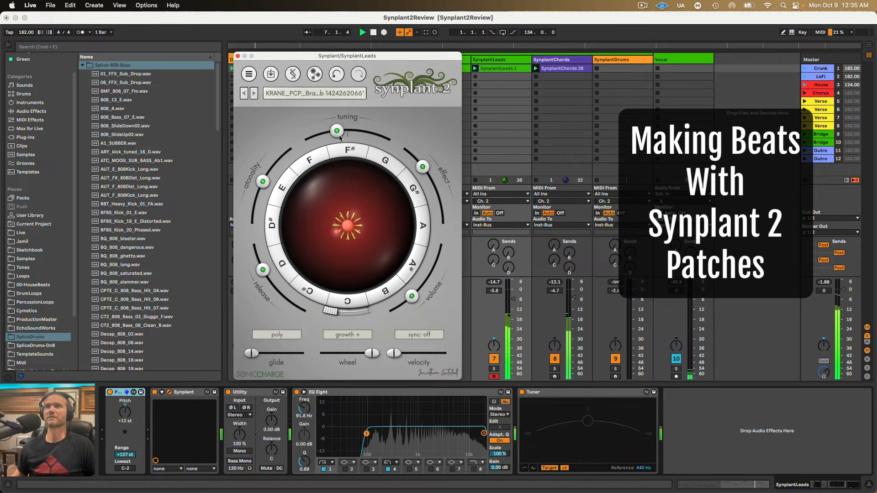
left_click(292, 73)
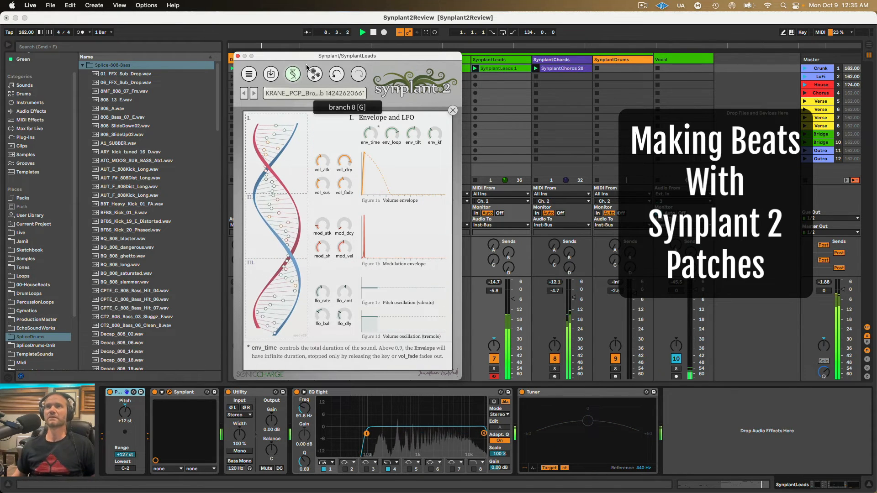
left_click(293, 74)
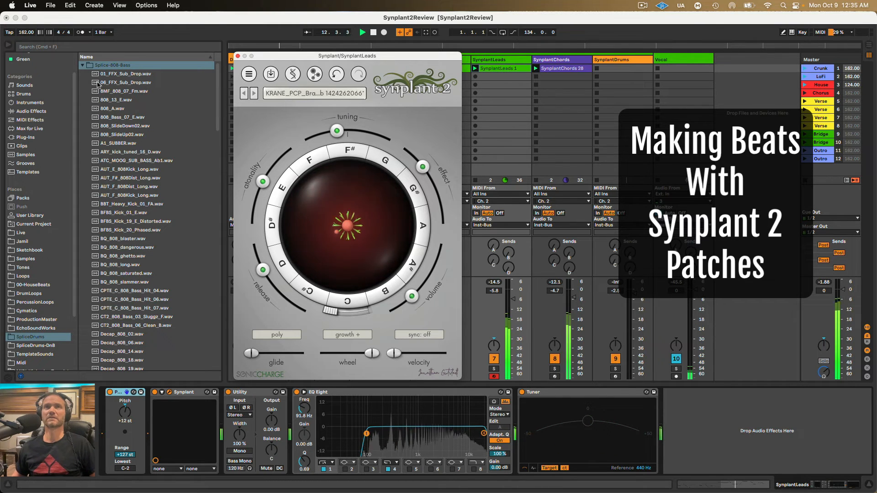
- Browse to the Splice-Flutes samples inside the Splice-MusicShots folder
left_click(82, 65)
left_click(83, 230)
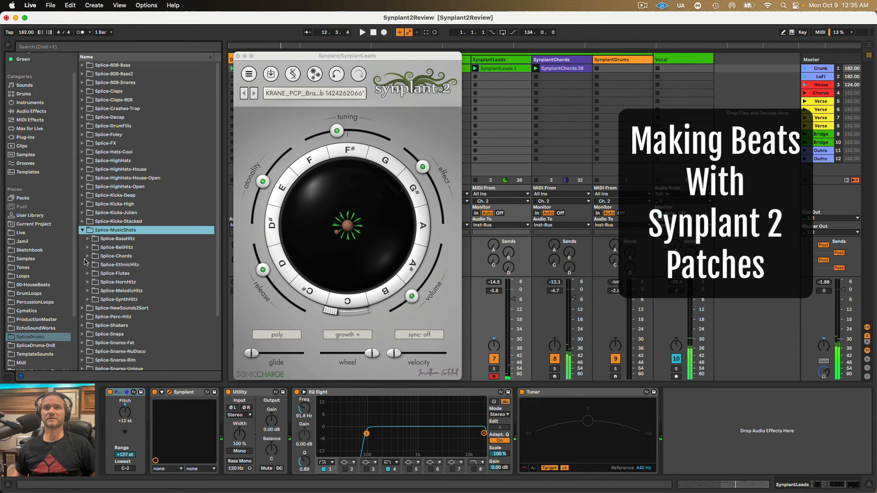
left_click(88, 274)
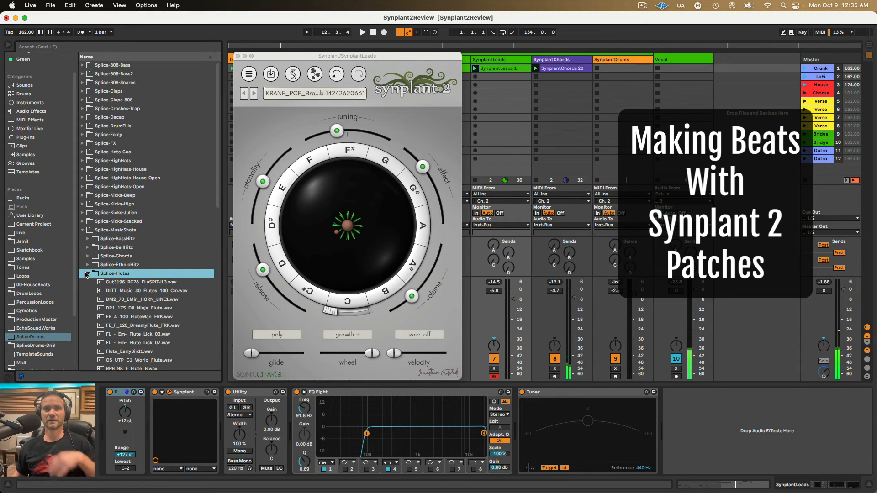
- Preview FE_A_100_FluteMan_FRK.wav, load it into the lead track's GenoPatch and start generating patches in the first strand
left_click(138, 317)
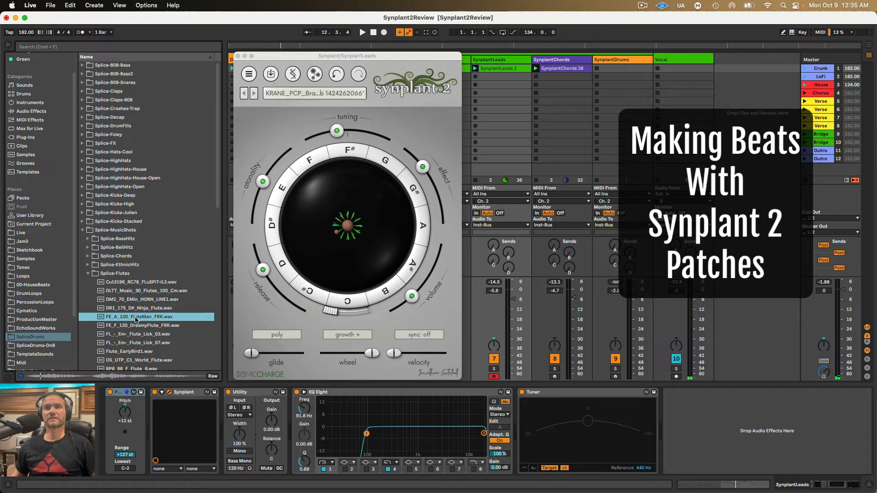
left_click_drag(340, 259, 339, 260)
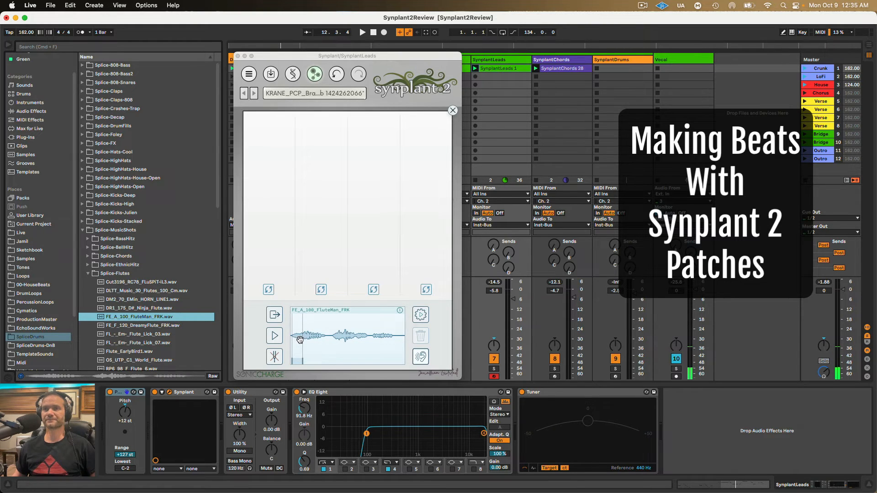
left_click(269, 291)
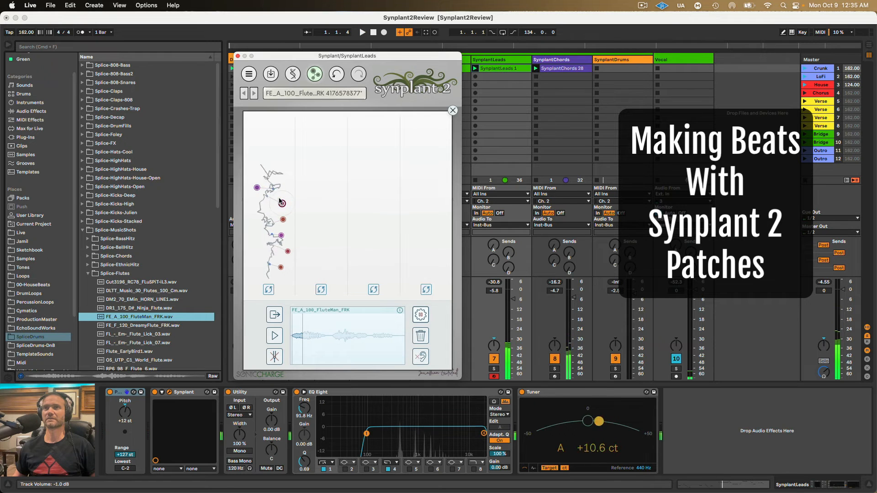
- Load the AfricanAir patch into the lead track's Synplant, audition it with the beat and set the SynplantLeads volume to -4.0 dB
left_click(274, 95)
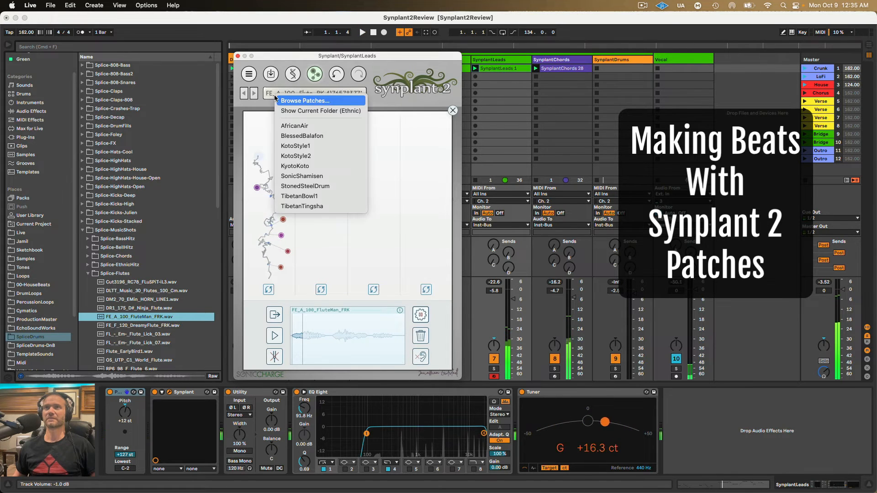
left_click(281, 125)
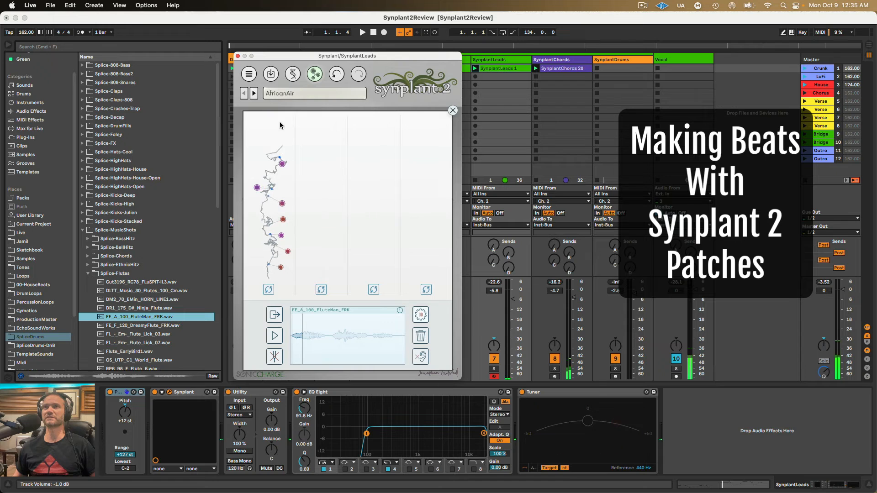
left_click(237, 56)
key("space")
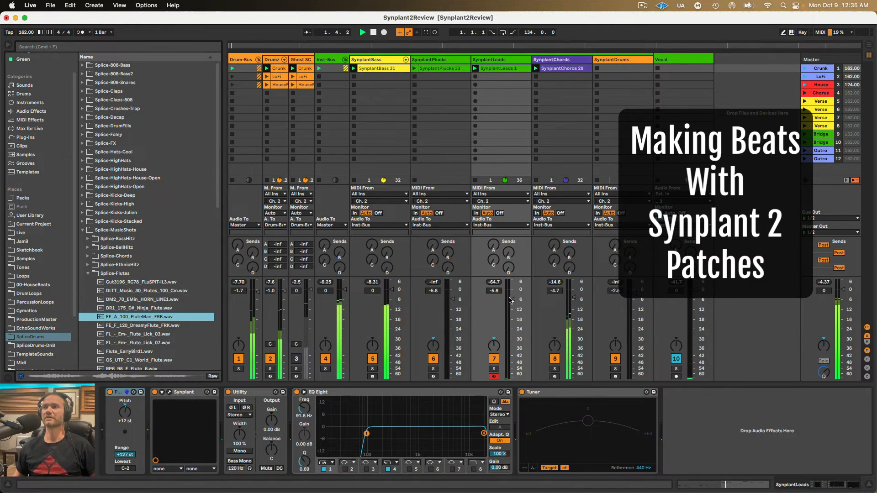
key("space")
left_click_drag(496, 290, 498, 275)
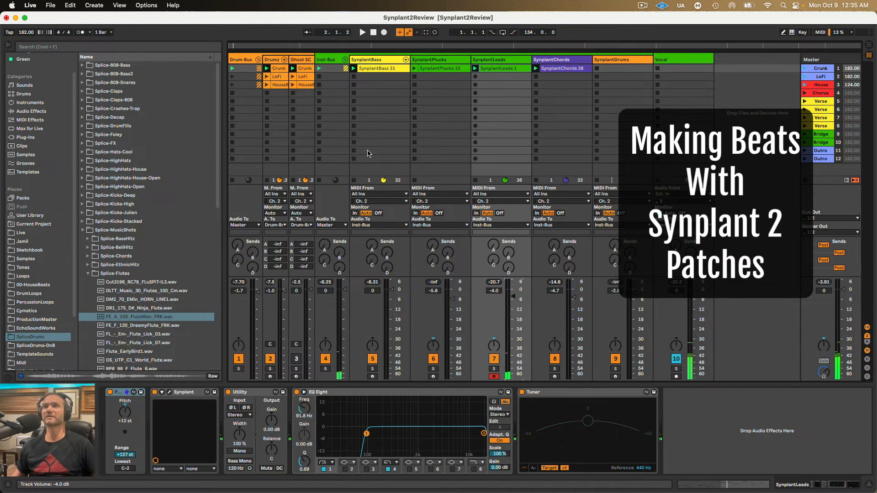
- Reload FE_A_100_FluteMan_FRK.wav into the lead track's GenoPatch and generate patches in the first strand
left_click(113, 317)
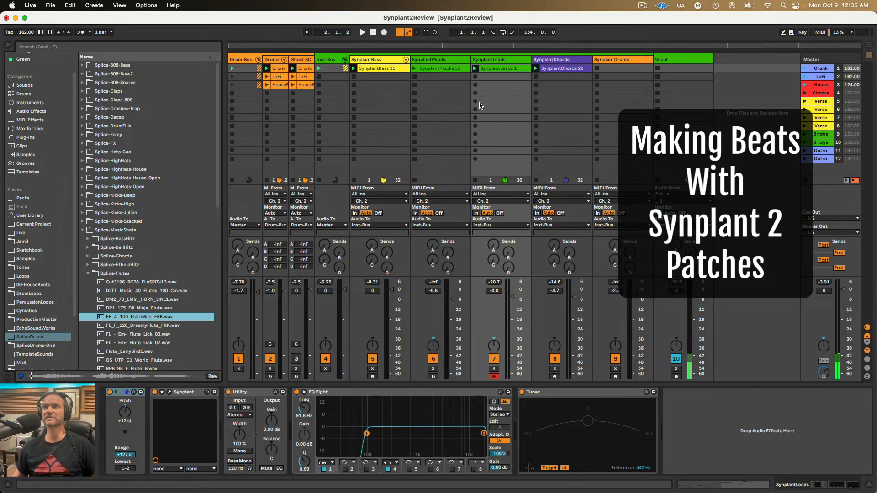
left_click(488, 61)
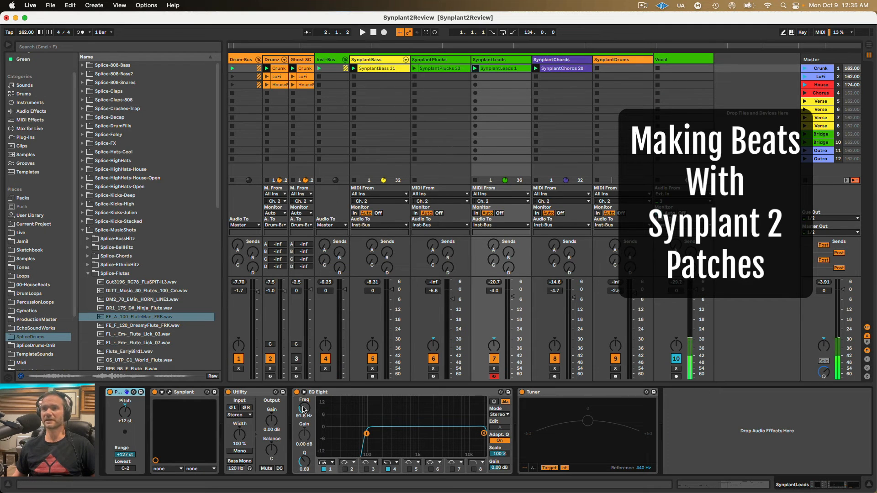
left_click(169, 392)
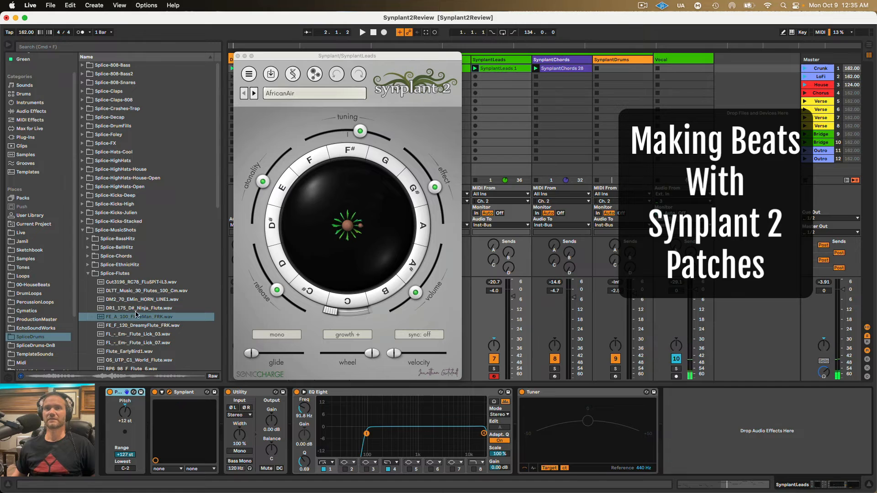
left_click_drag(136, 314, 317, 210)
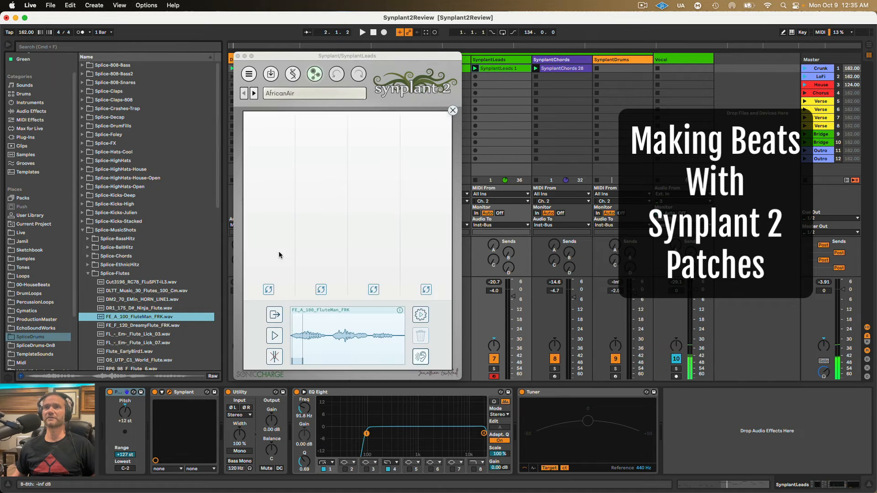
left_click(268, 289)
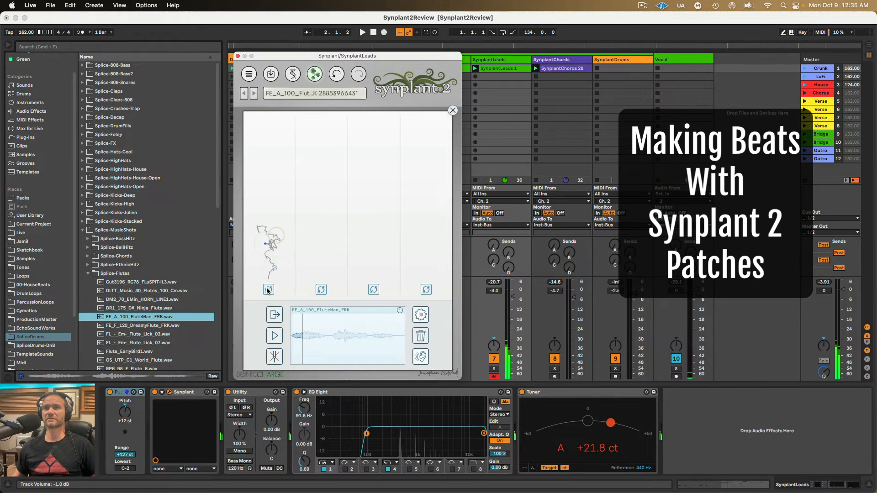
left_click(268, 289)
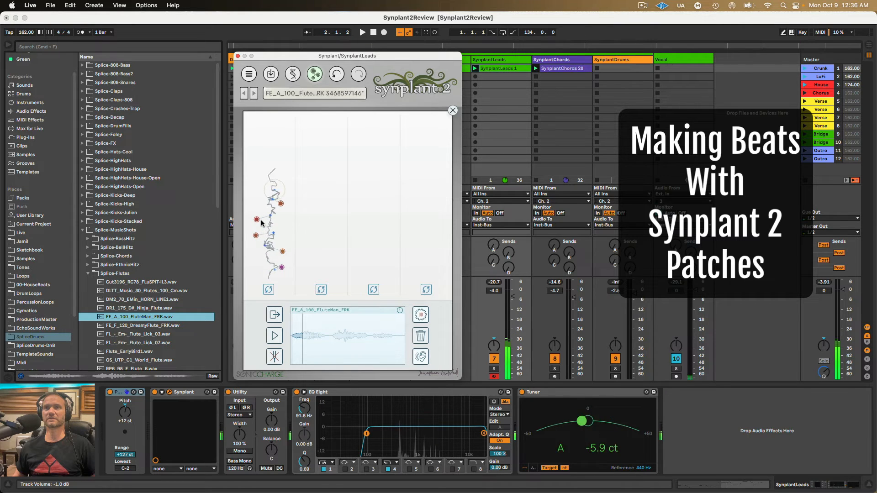
left_click(257, 219)
left_click(256, 236)
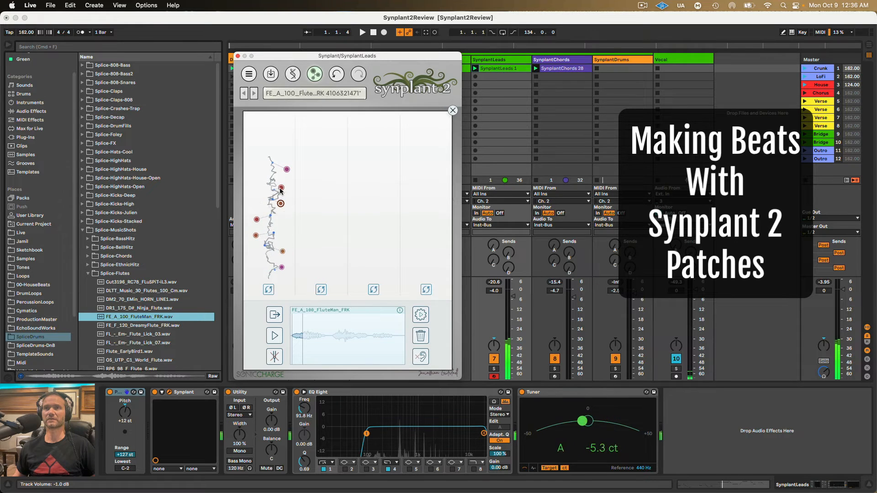
left_click(256, 219)
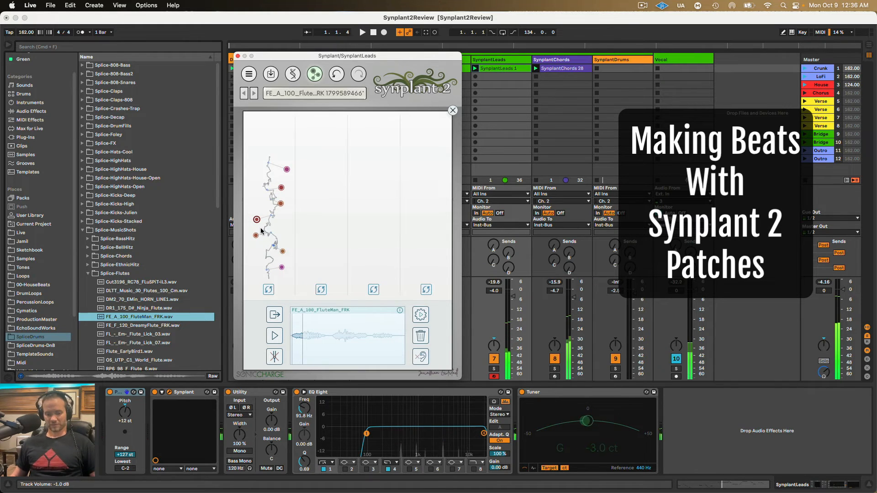
left_click(293, 79)
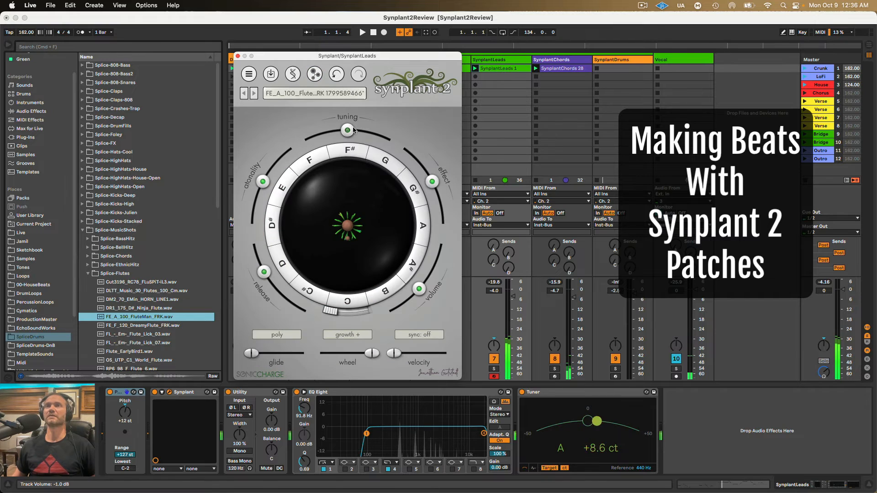
mouse_move(356, 131)
left_click_drag(356, 131, 360, 132)
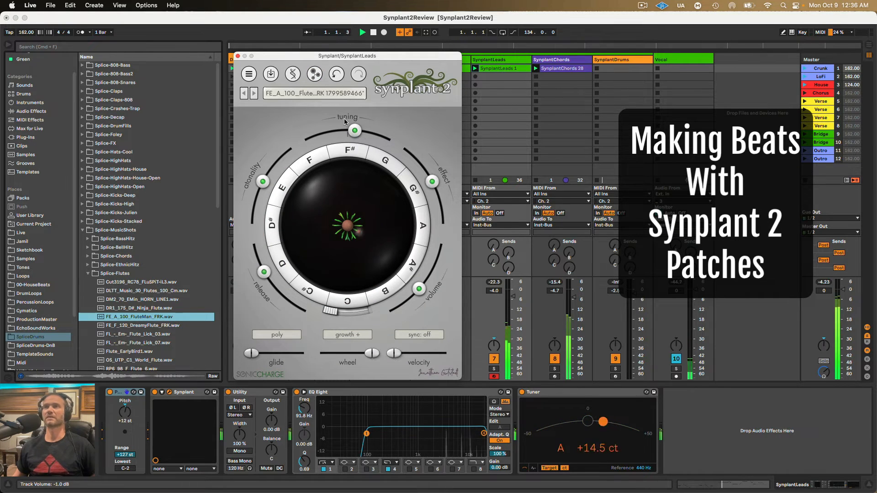
- Transpose all notes of the SynplantLeads 1 clip down one octave and play the beat back
left_click(524, 68)
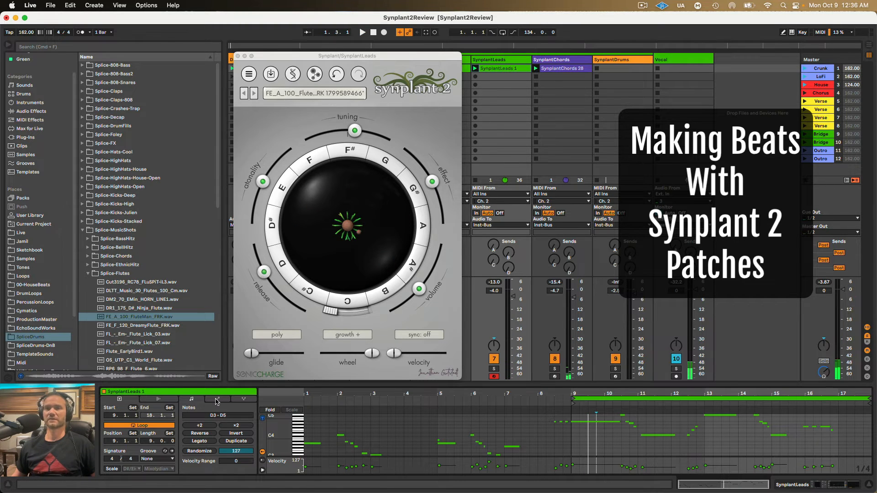
key("super+a")
key("shift+Down")
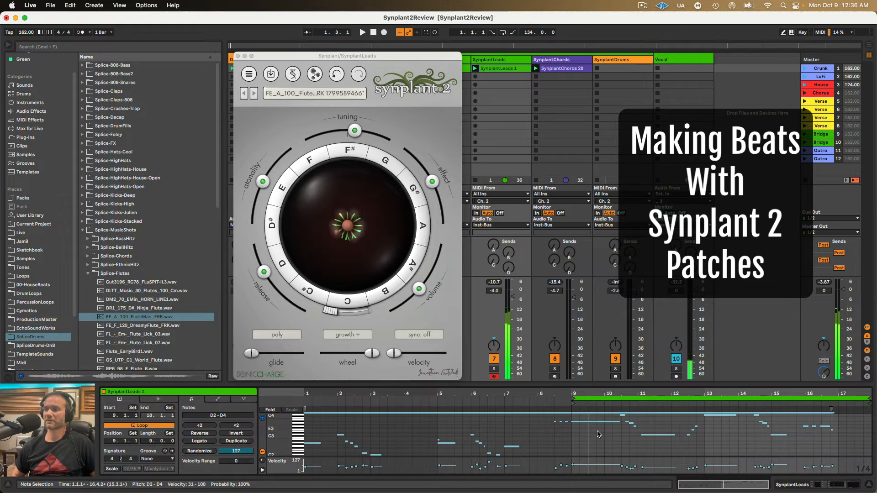
key("space")
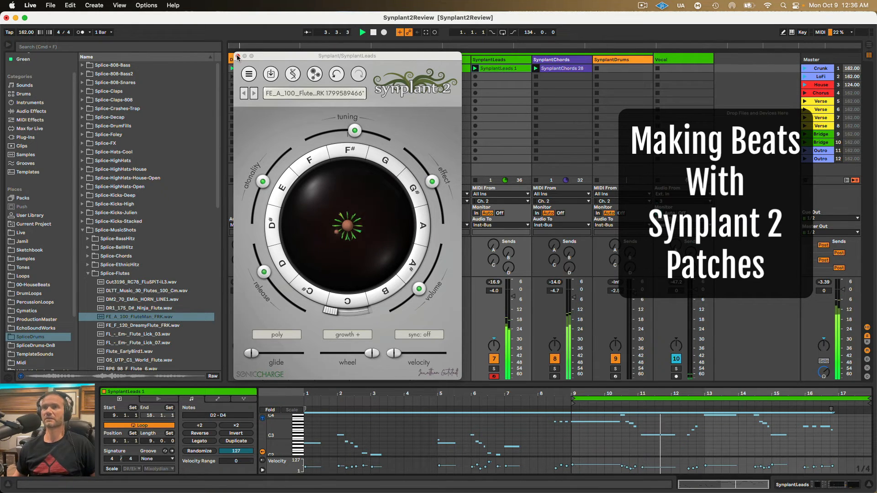
key("space")
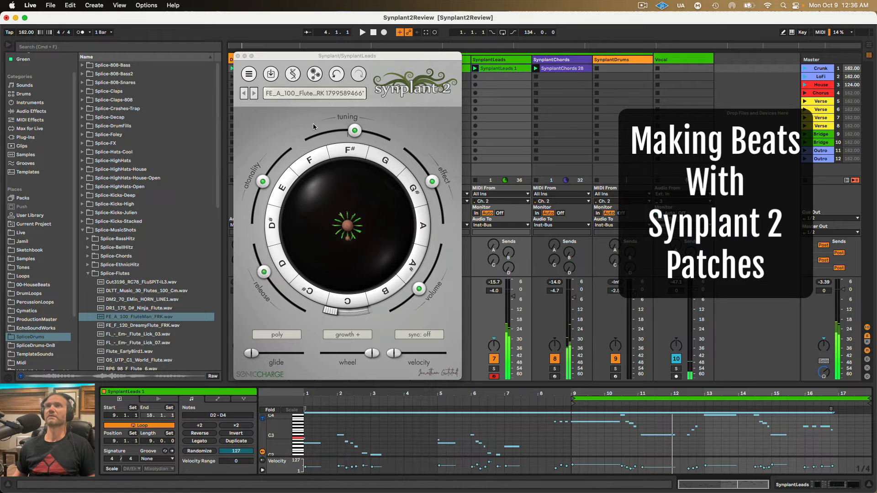
- Tune the lead patch to about 3.23 semitones and reshape its modulation envelope, raising mod_sh and mod_vel, setting mod_atk to 0.3700 and lowering mod_dcy
left_click(506, 62)
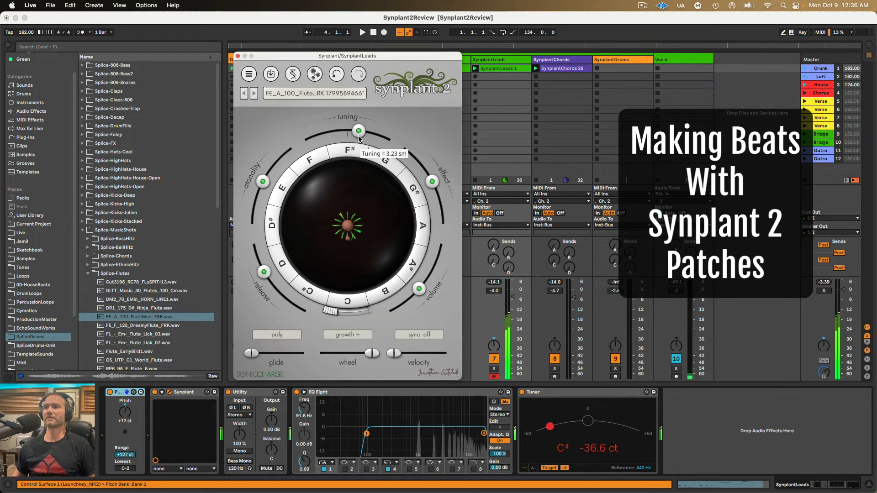
left_click_drag(354, 130, 359, 131)
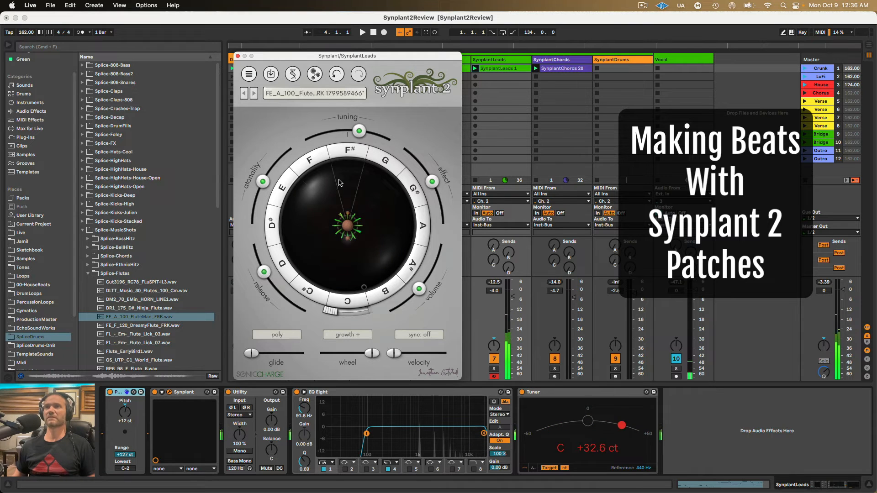
left_click(293, 73)
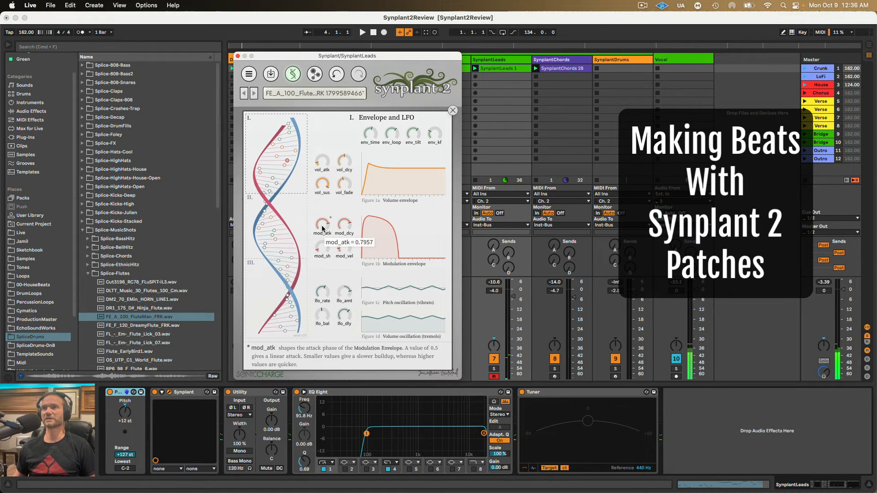
left_click_drag(323, 226, 344, 256)
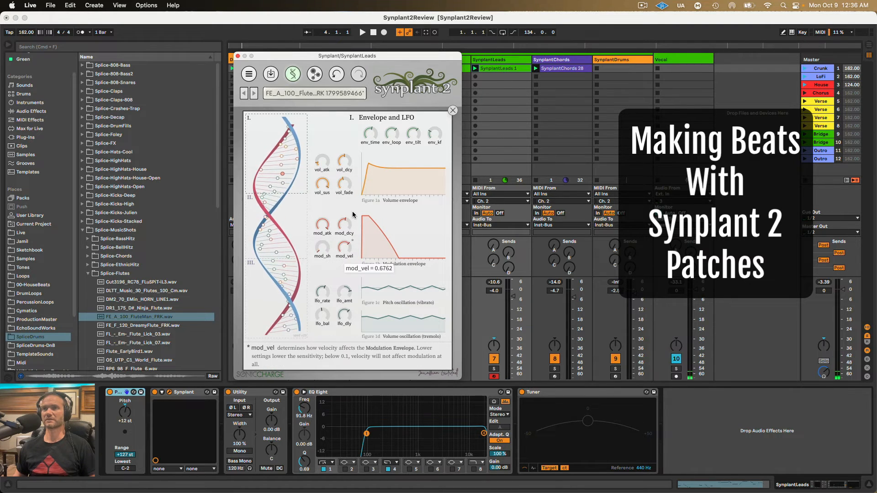
left_click_drag(344, 224, 352, 194)
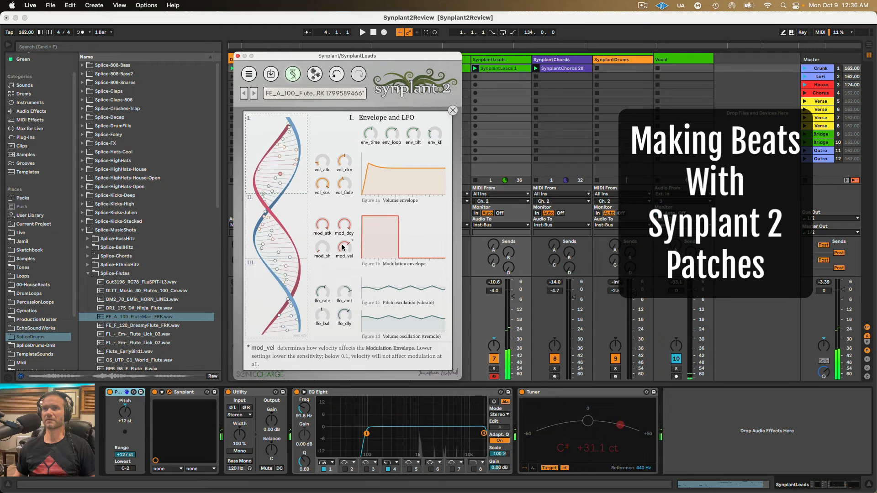
mouse_move(345, 250)
left_click_drag(322, 247, 333, 165)
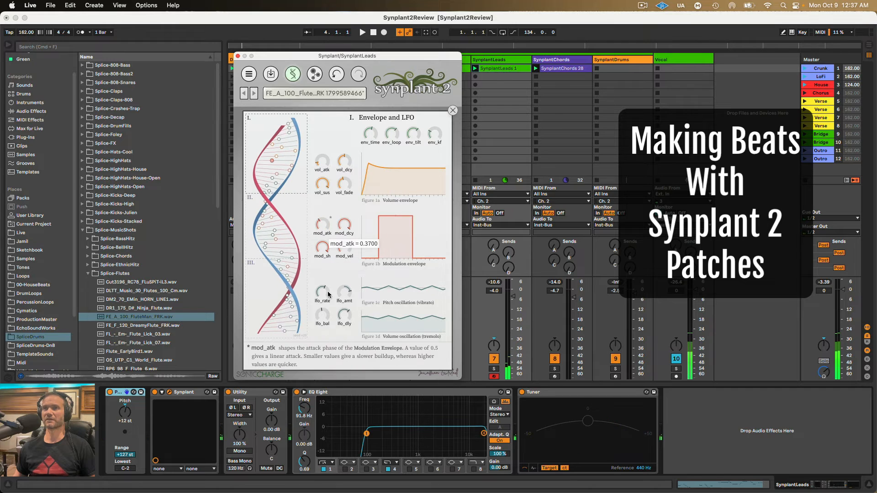
left_click_drag(344, 225, 345, 311)
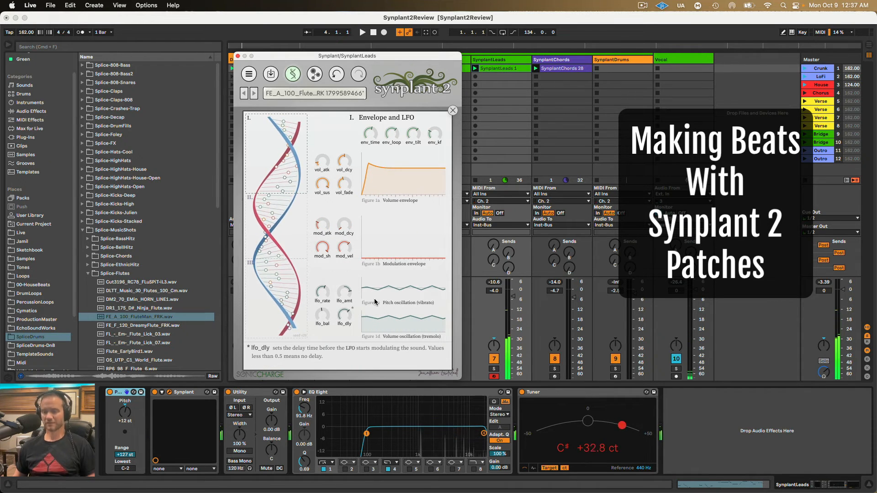
left_click(294, 75)
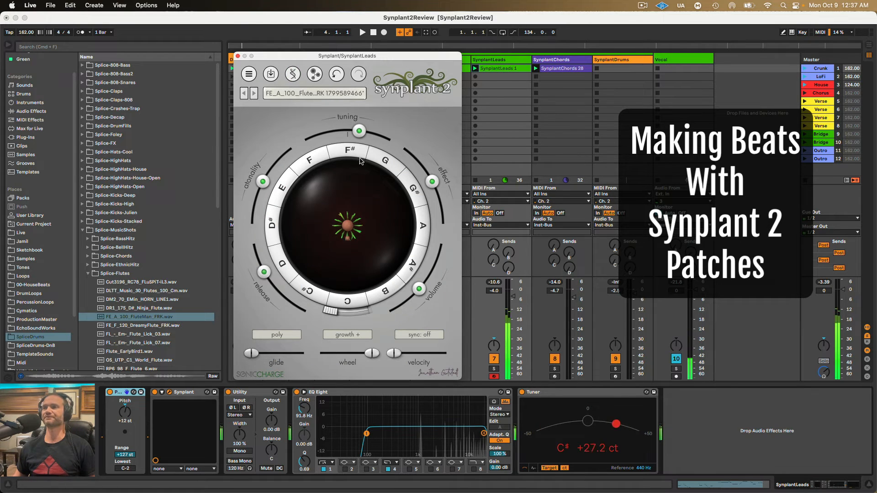
- Set the lead patch's tuning to 1.97 semitones and the SynplantLeads track volume to -6.0 dB during playback
left_click_drag(362, 132, 357, 133)
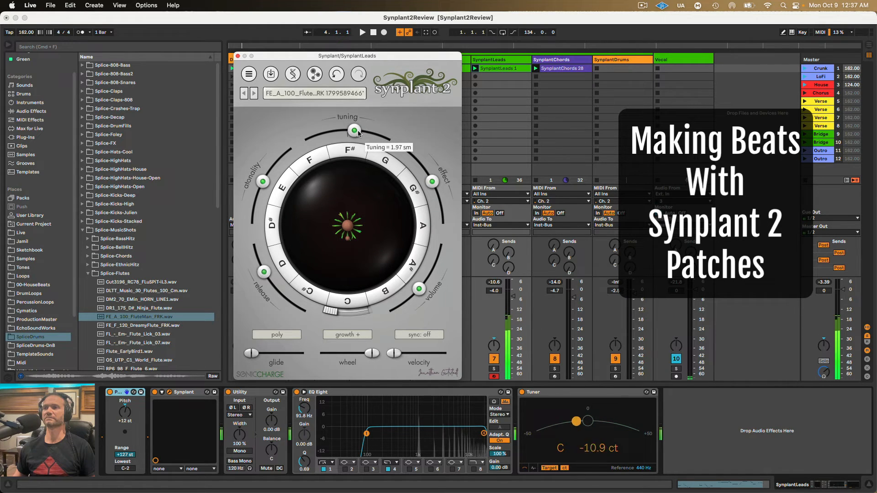
key("space")
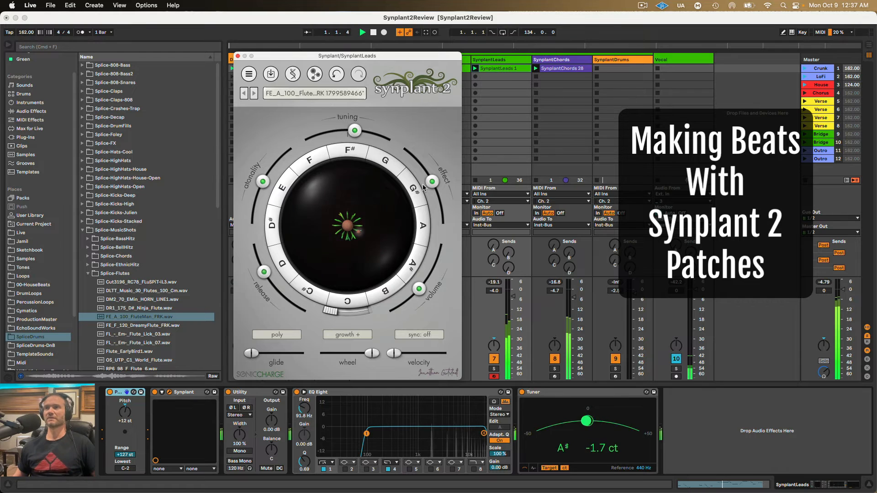
left_click_drag(510, 299, 510, 303)
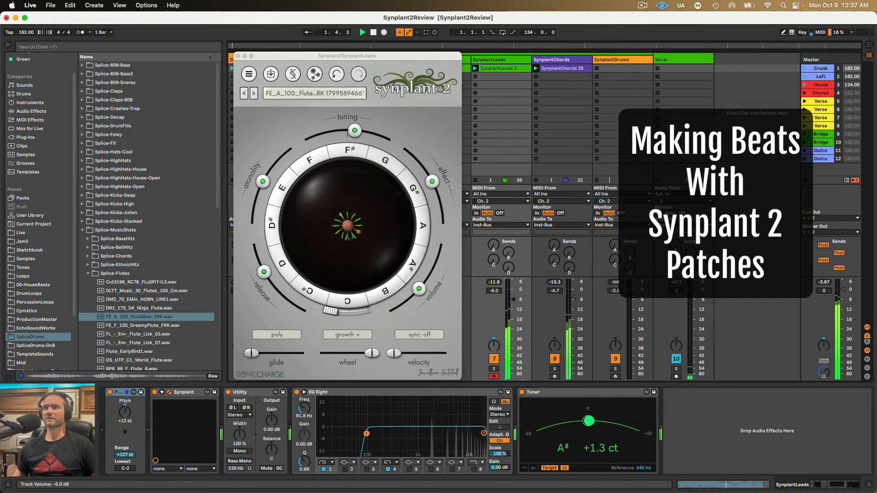
- Close the lead's Synplant, launch the SynplantPlucks 33 clip in the playing beat and stop the lead clip
left_click(238, 56)
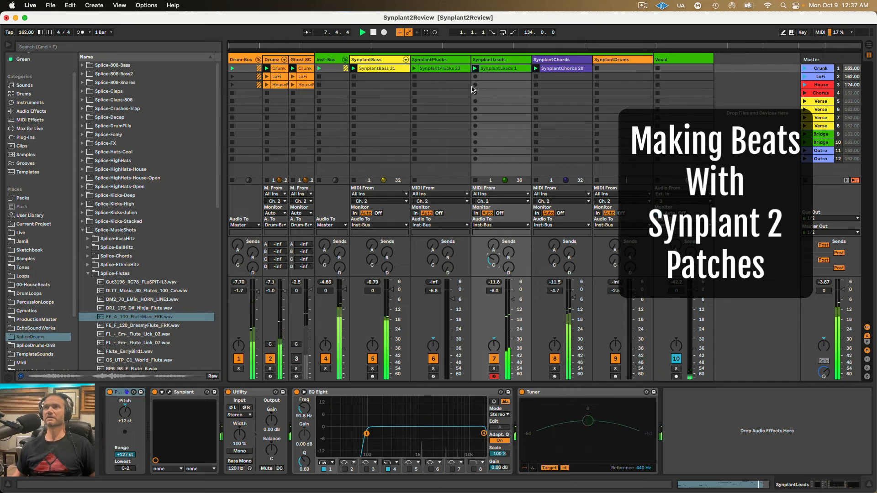
left_click(415, 70)
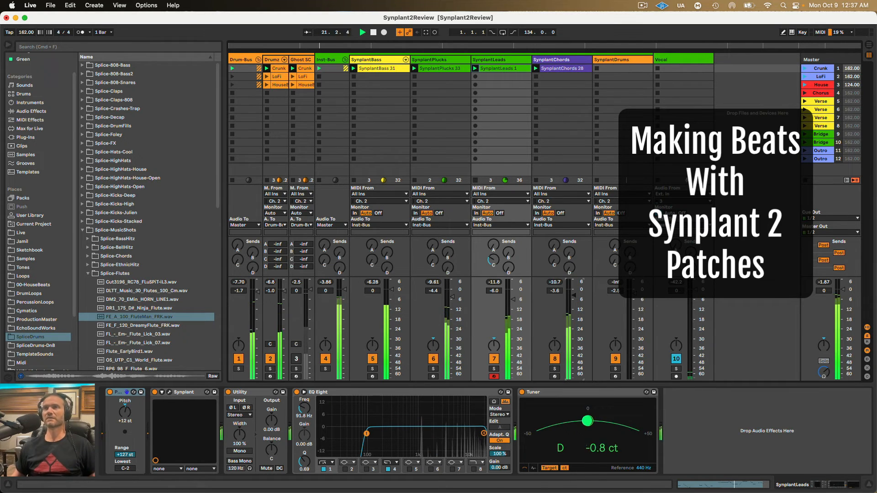
left_click(475, 180)
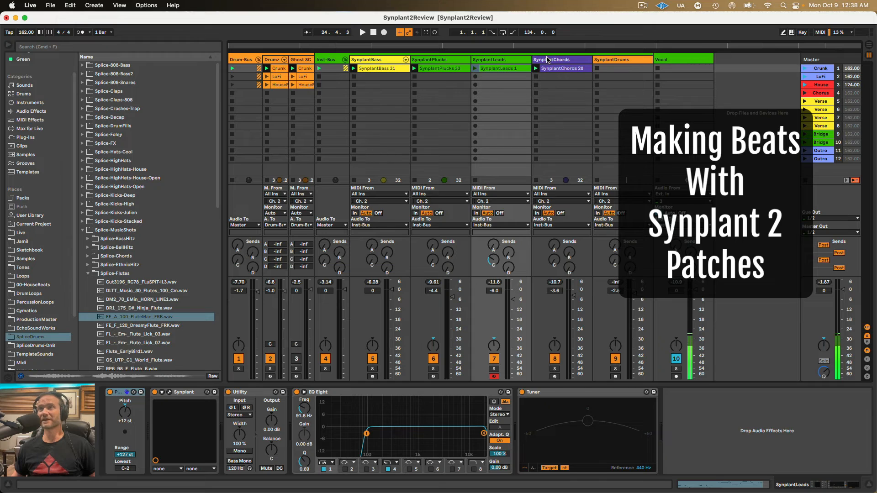
- Select the LoFi scene and open Synplant on the SynplantChords track
left_click(820, 76)
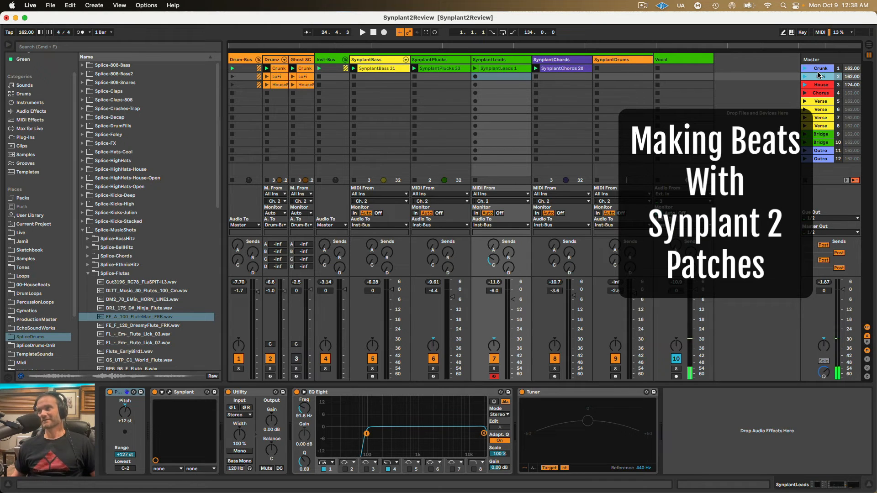
left_click(550, 62)
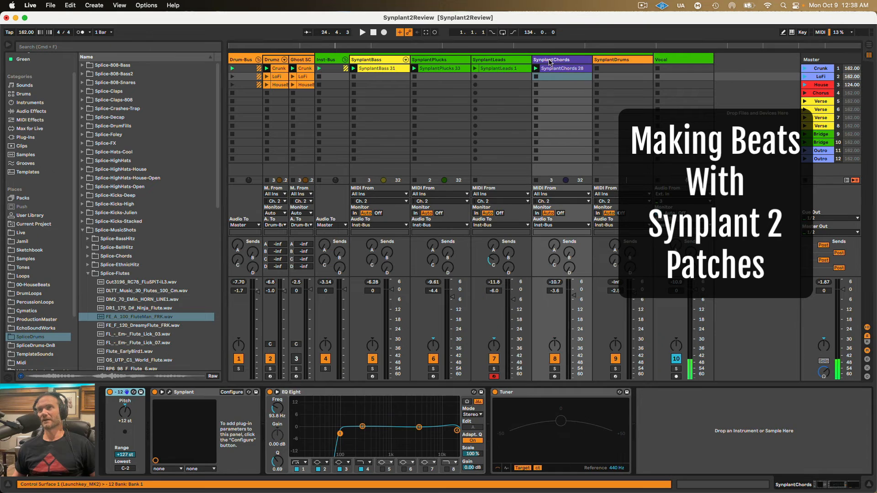
left_click(169, 392)
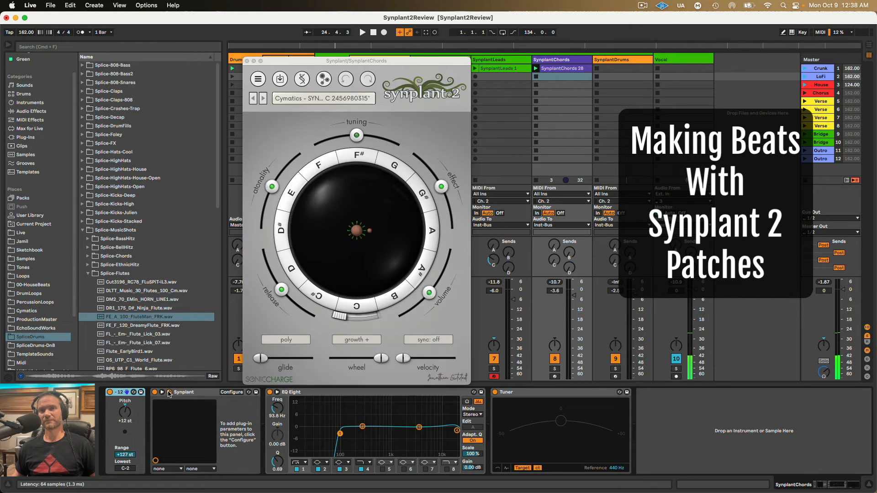
- Load the SonarSound patch from the 00-Synplant2 Chords folder into the chords Synplant and arm the SynplantChords track
left_click(306, 106)
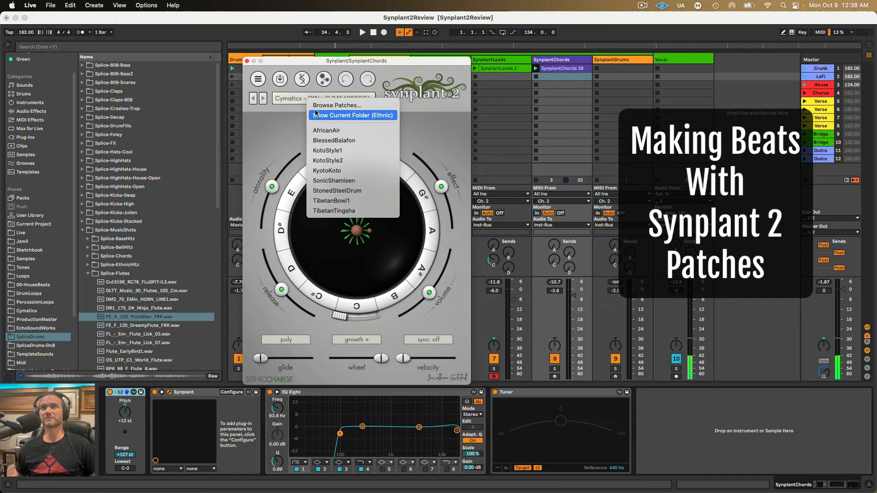
left_click(319, 106)
left_click(447, 46)
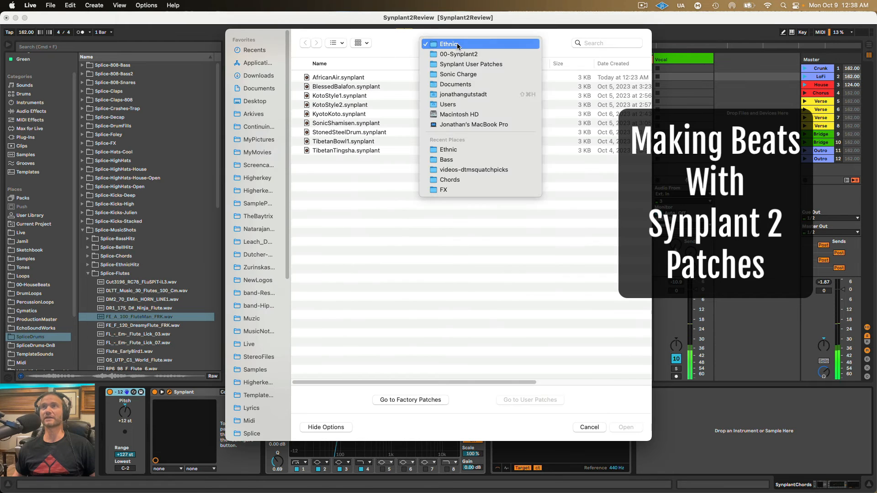
left_click(453, 54)
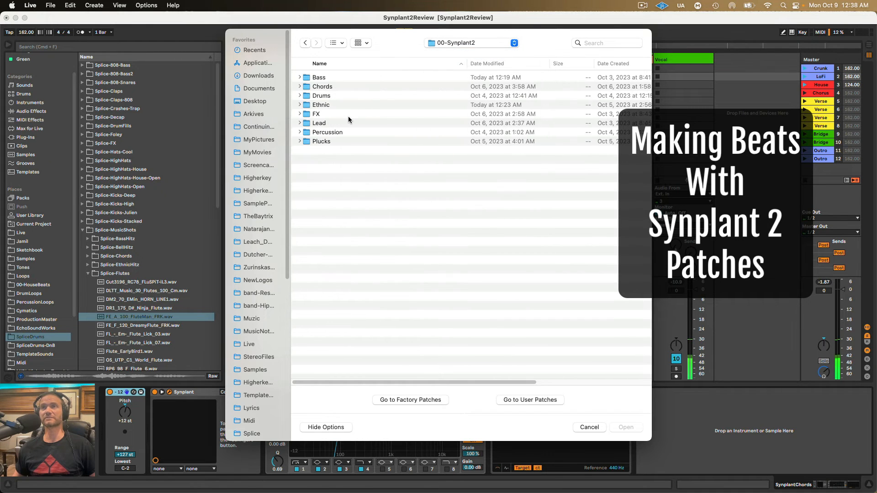
double_click(324, 86)
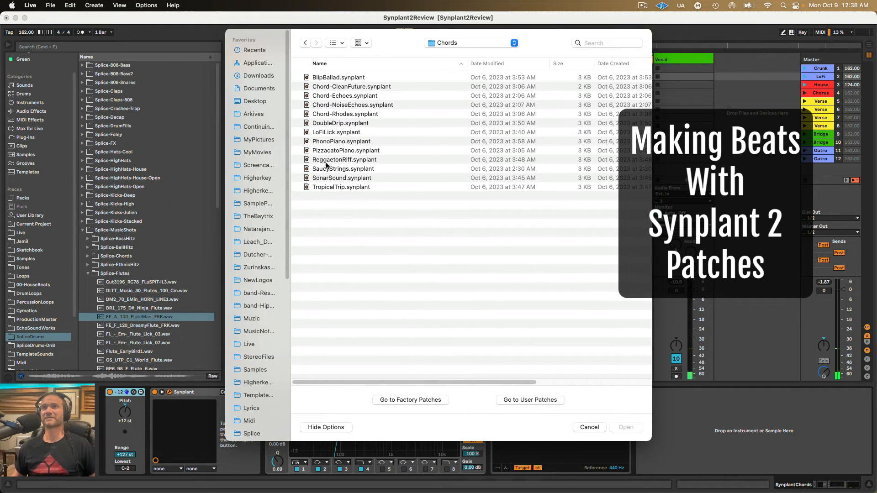
double_click(327, 179)
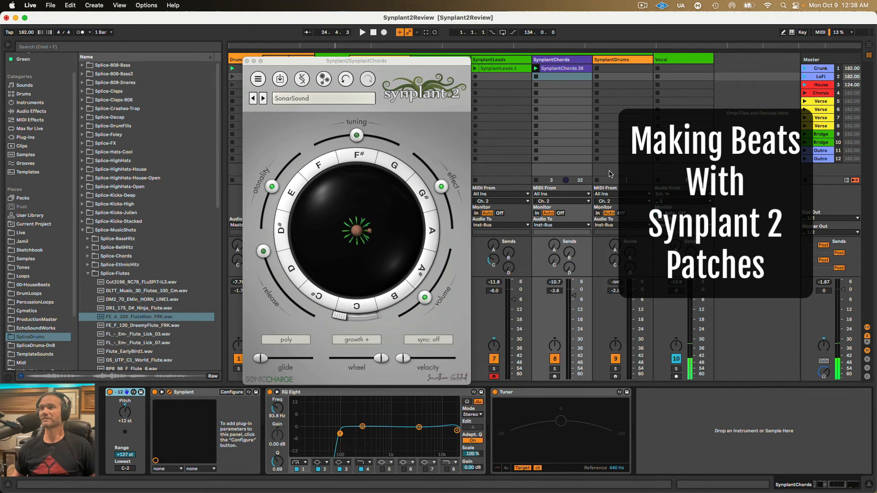
left_click(554, 377)
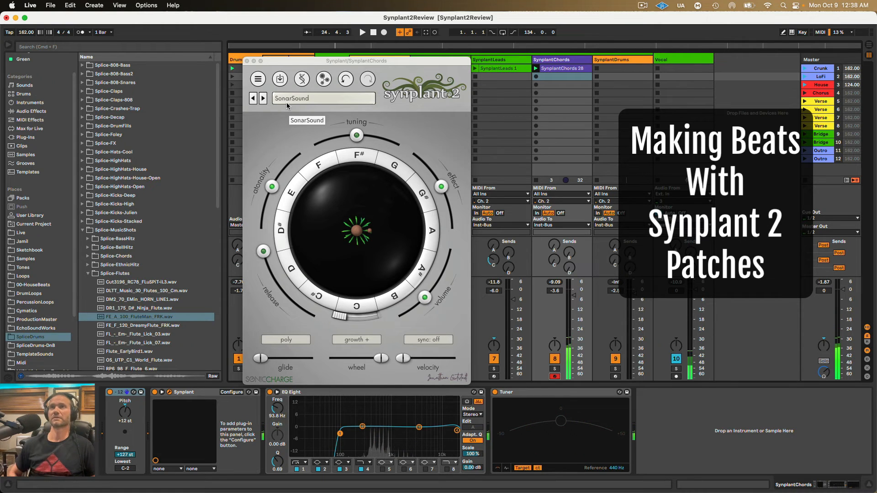
- Audition the TropicalTrip, SaucyStrings and ReggaetonRiff chord patches, return to SonarSound and close the Synplant window
left_click(263, 99)
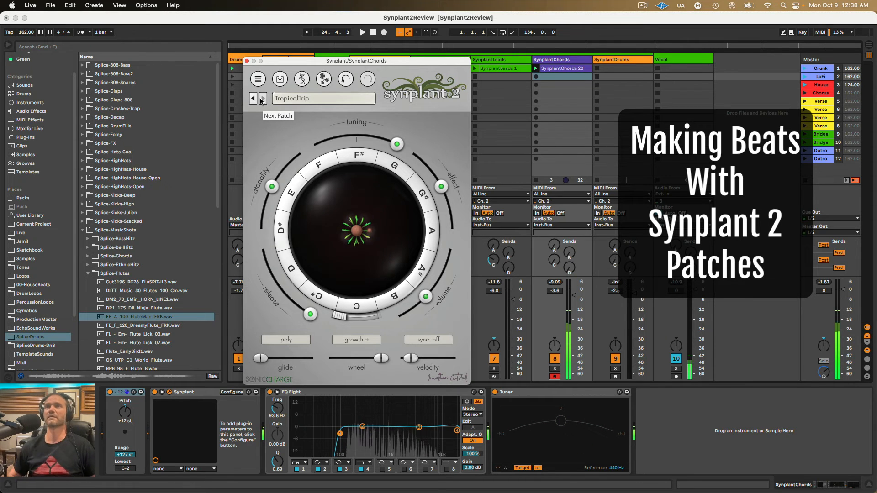
left_click_drag(313, 61, 174, 116)
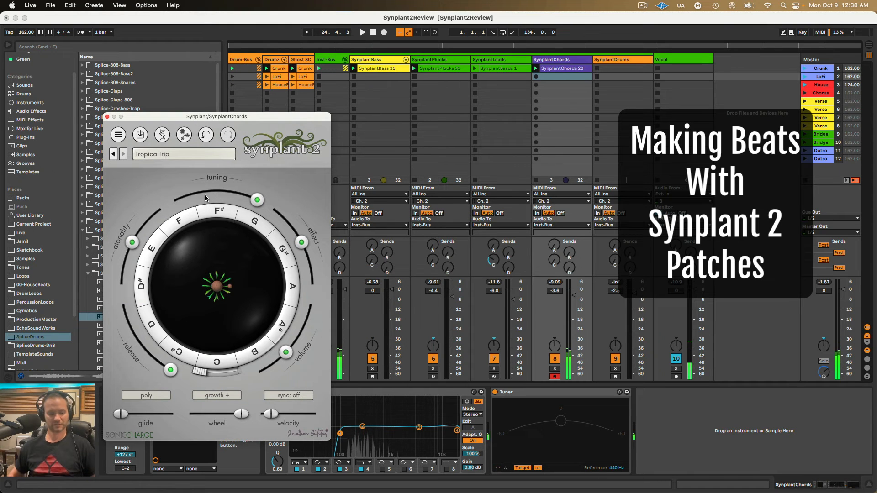
mouse_move(205, 198)
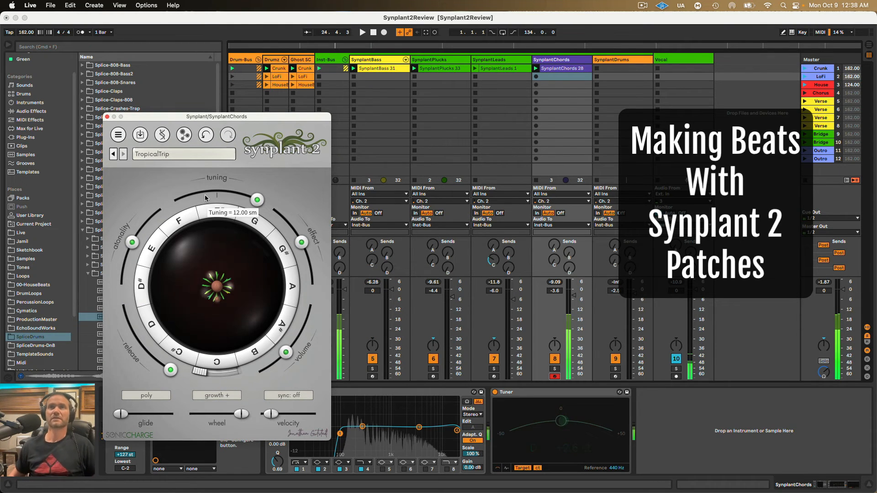
left_click(112, 155)
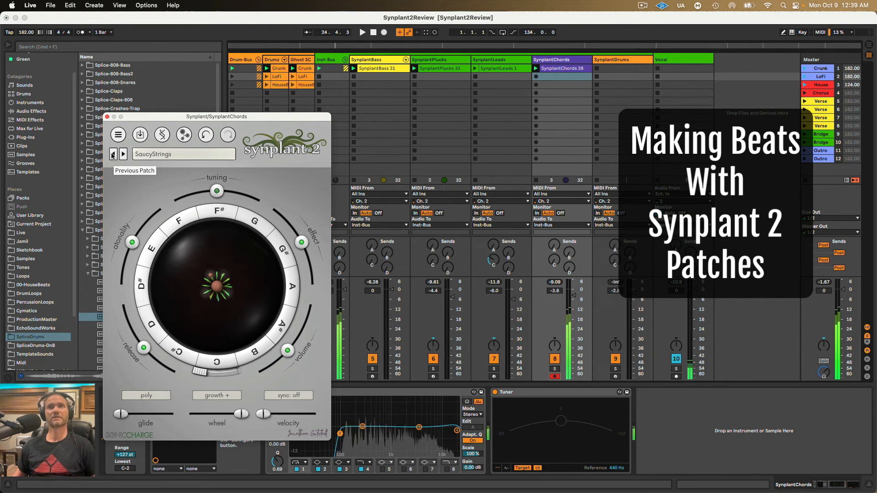
left_click(112, 155)
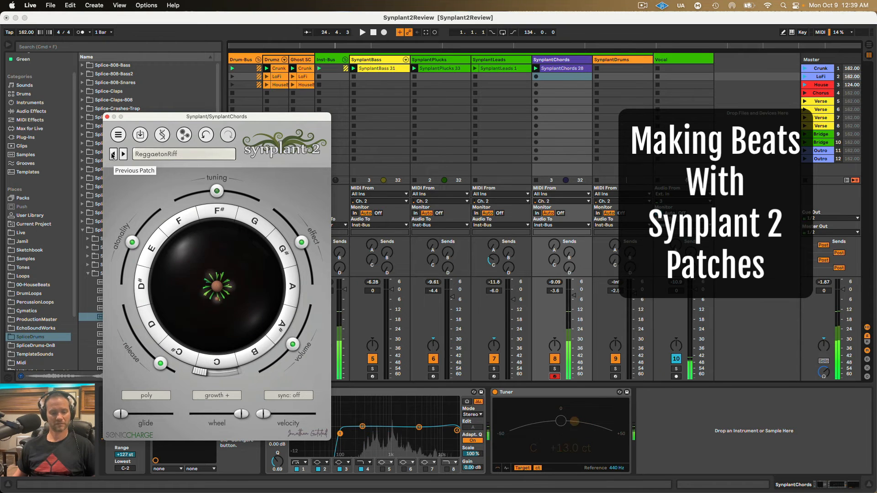
left_click(122, 154)
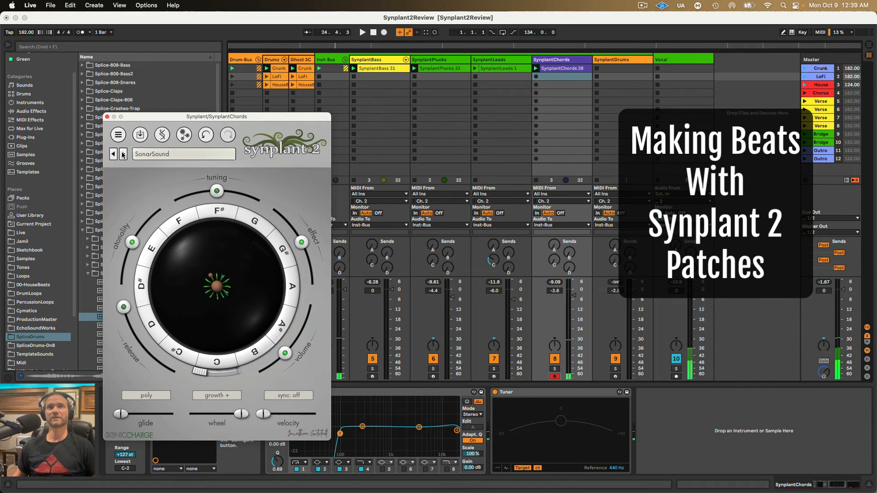
left_click(107, 117)
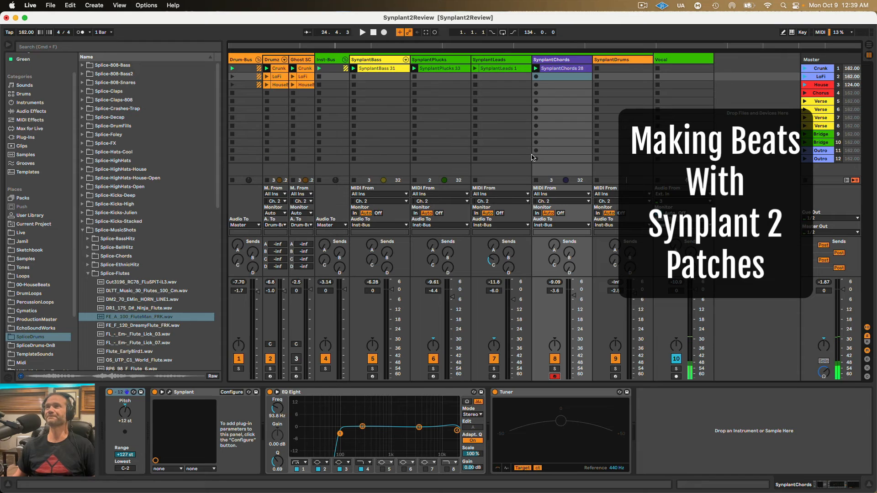
- Launch the LoFi scene and record a chord progression into the SynplantChords slot of that scene
left_click(805, 77)
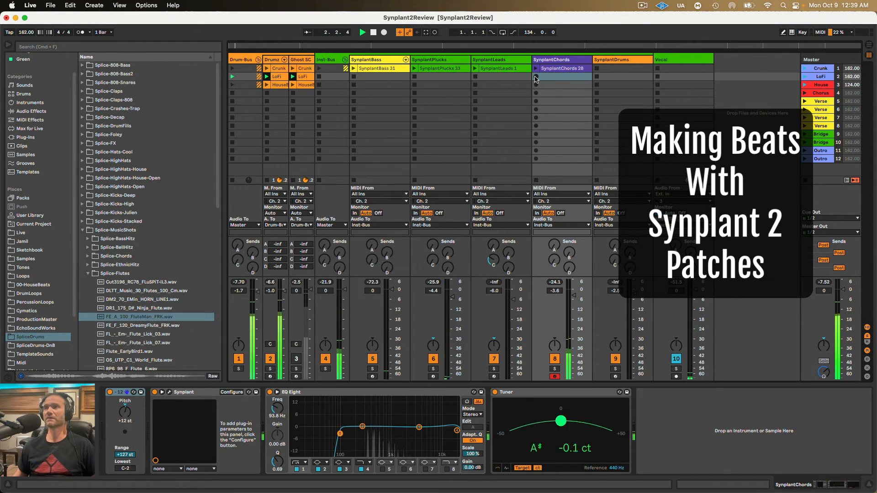
left_click(536, 77)
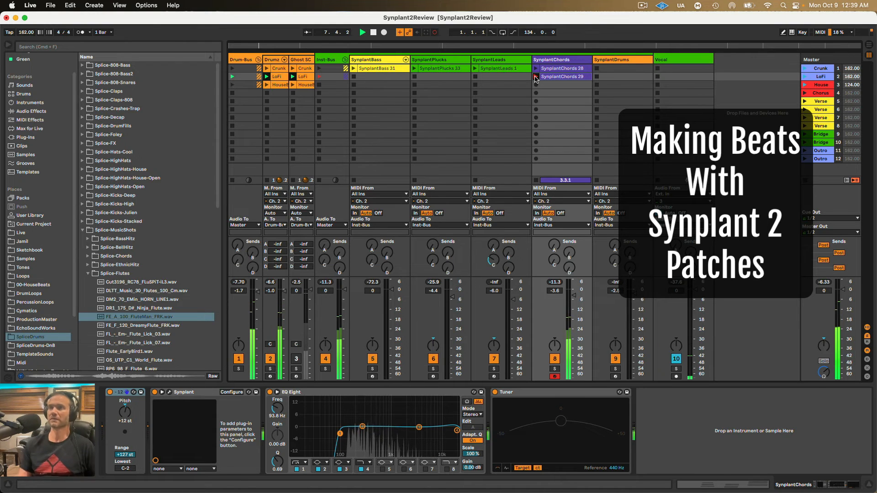
left_click(536, 77)
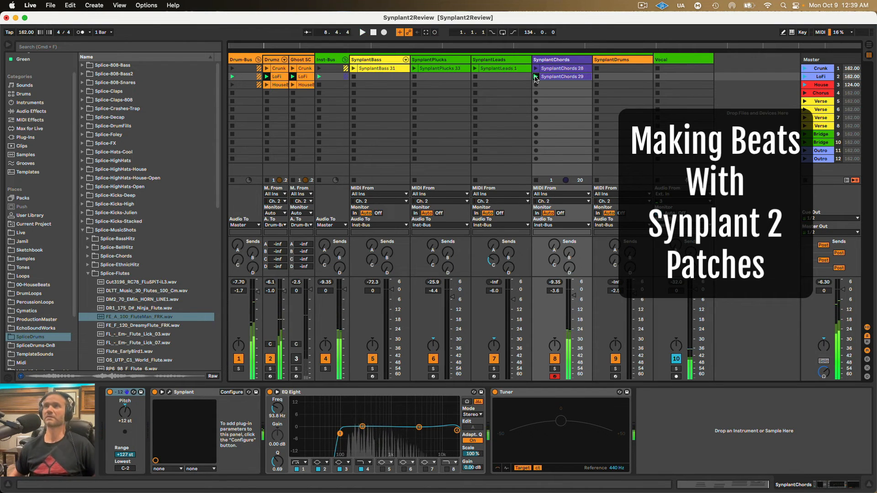
- Open the new chord clip's notes and overdub a chord into its empty first bar
left_click(545, 77)
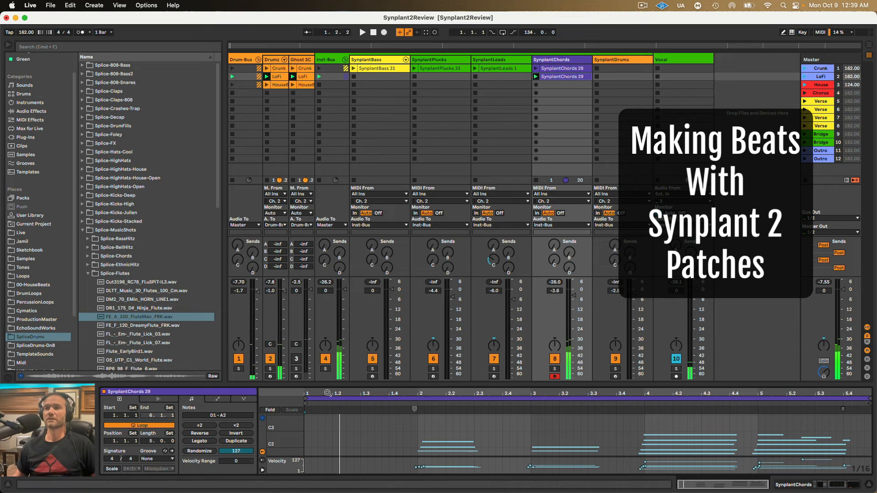
left_click(436, 33)
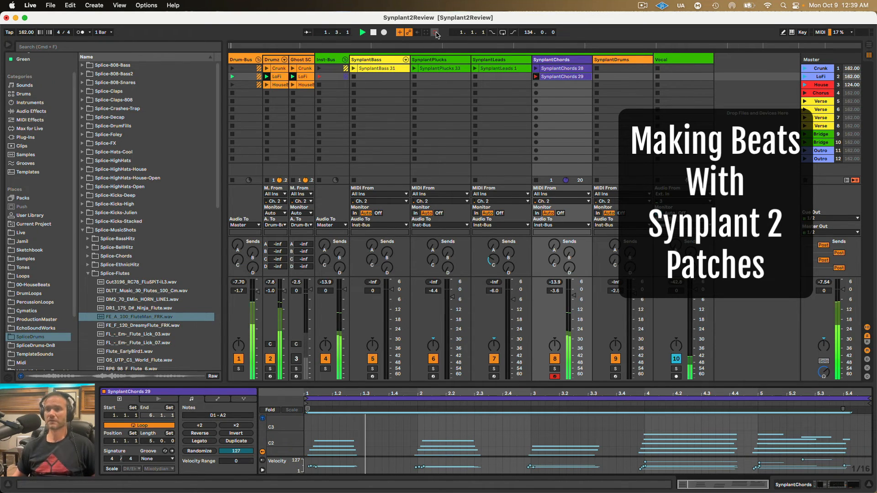
left_click(436, 33)
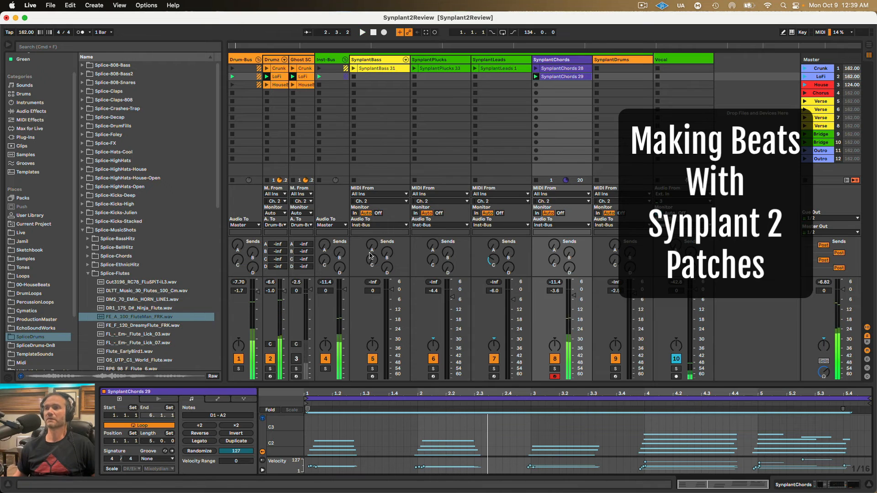
- Move the chord clip's loop start to bar 2 and crop the clip to the remaining four bars
left_click_drag(305, 398, 417, 387)
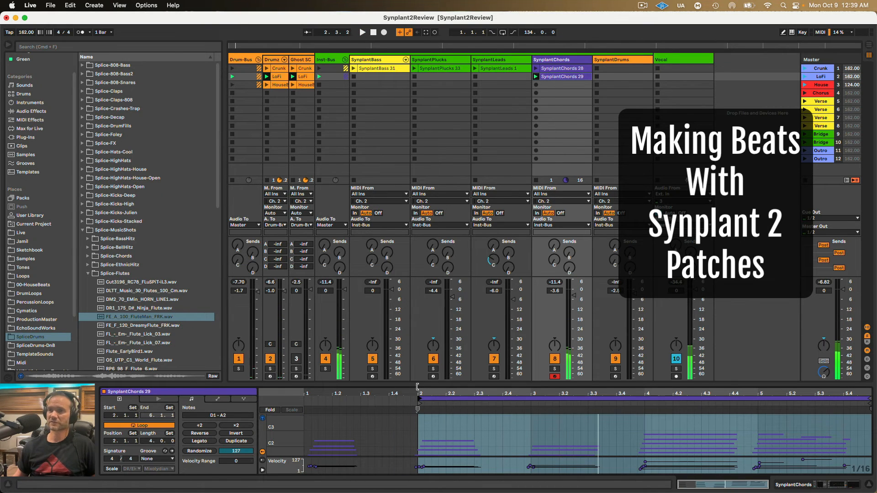
right_click(480, 427)
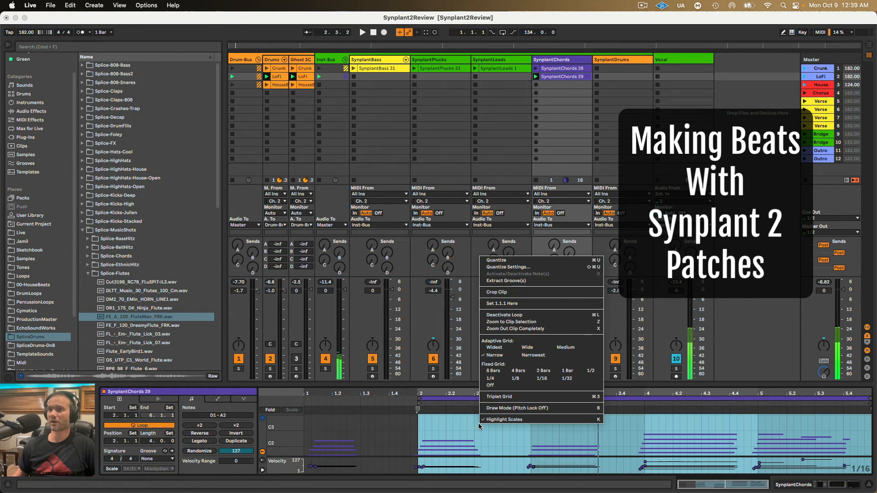
left_click(504, 296)
- Delete the chord at the start of the cropped clip, overdub a new one in its place and hide the clip's notes
scroll(339, 437, "down", 3)
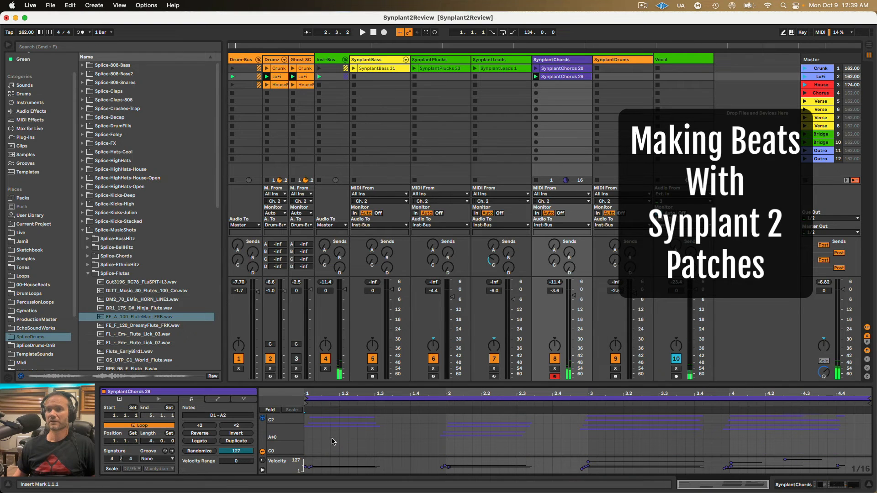
left_click_drag(332, 442, 331, 404)
scroll(339, 427, "up", 2)
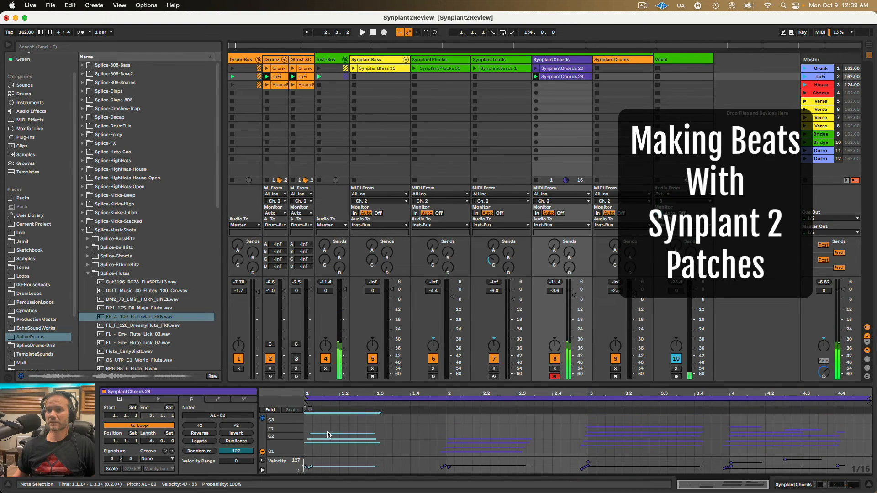
left_click_drag(328, 429, 334, 456)
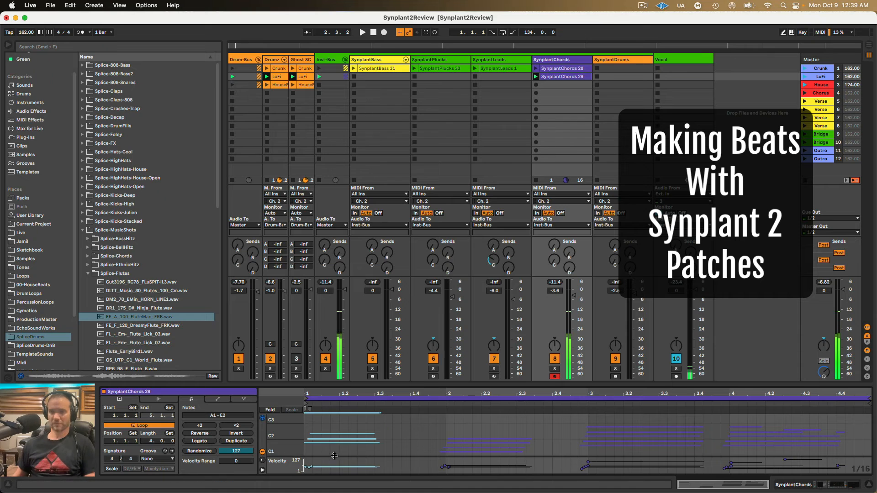
key("Delete")
left_click(435, 35)
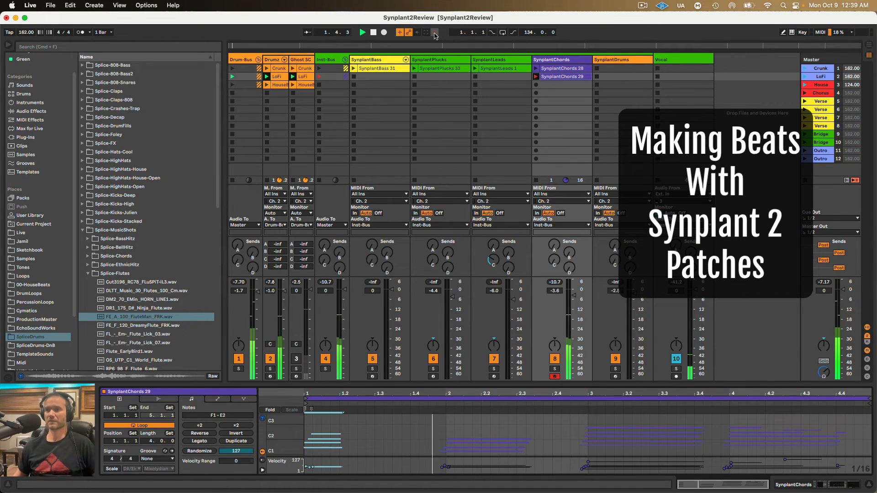
left_click(869, 485)
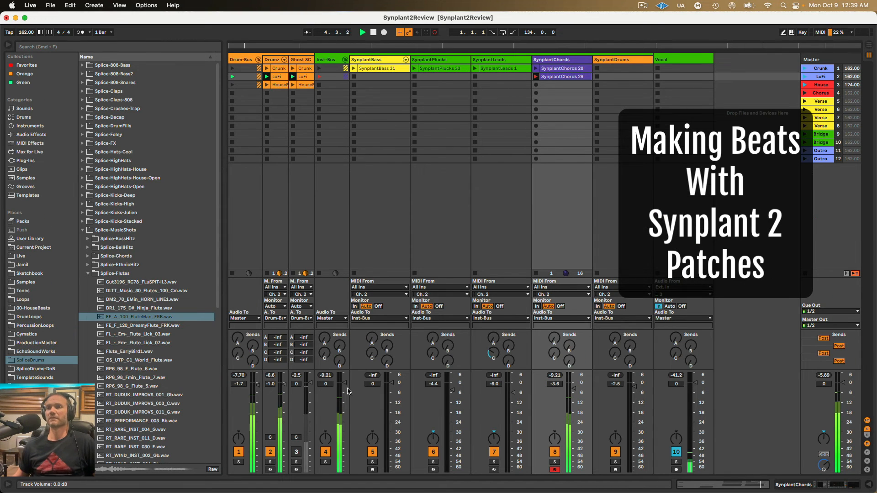
- Arm the SynplantPlucks track with SynplantBass disarmed, open the plucks Synplant and stop playback
left_click(373, 470)
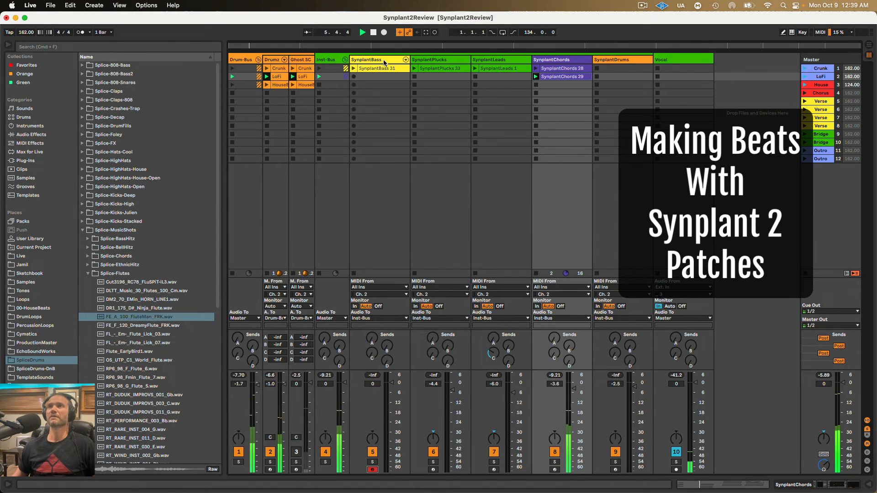
double_click(383, 60)
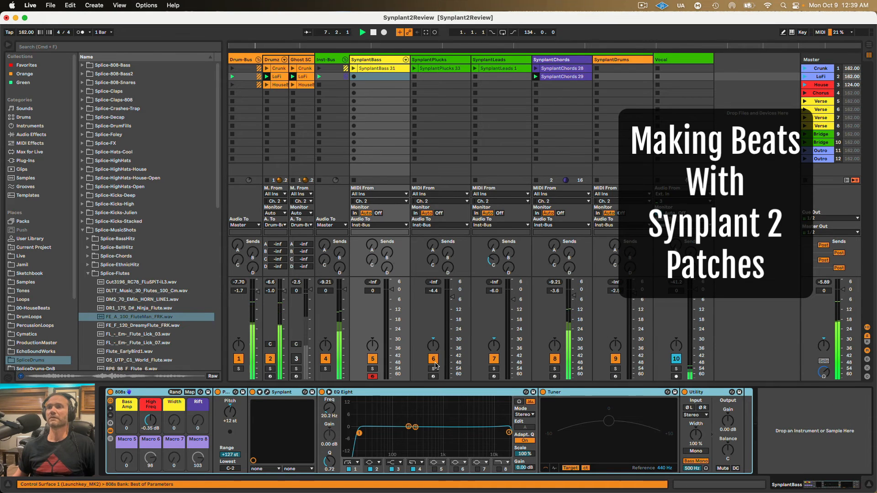
left_click(433, 378)
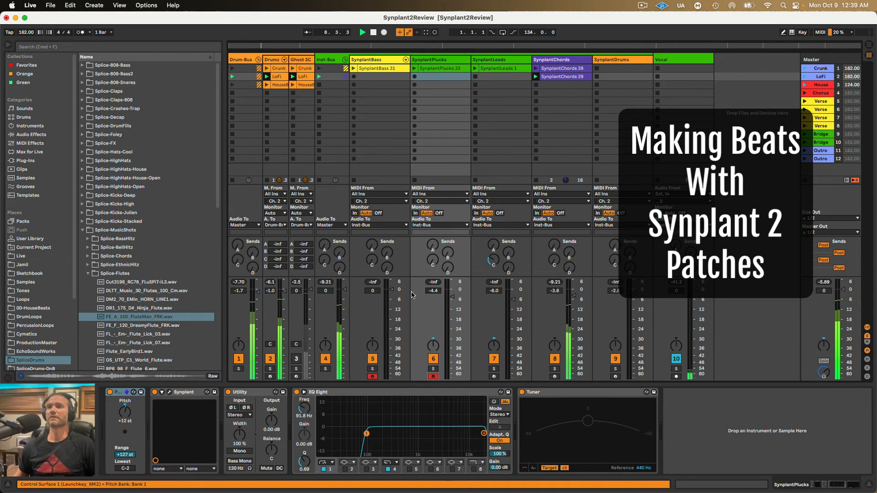
left_click(373, 376)
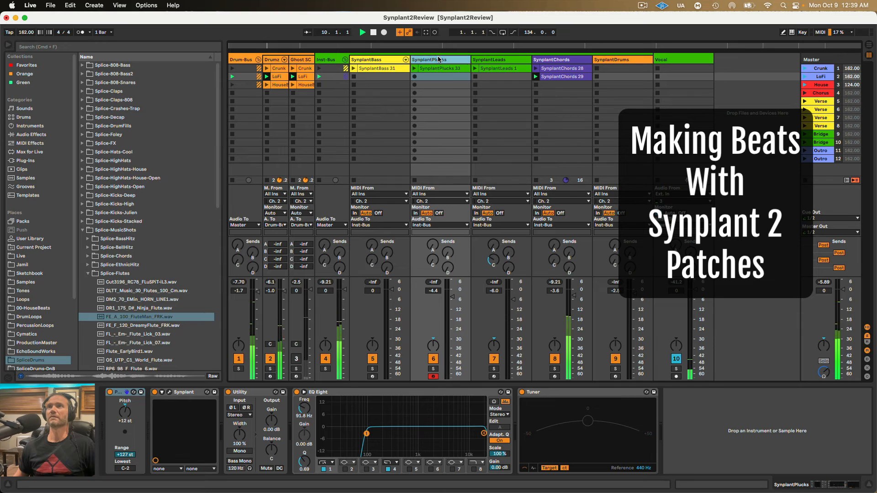
left_click(169, 392)
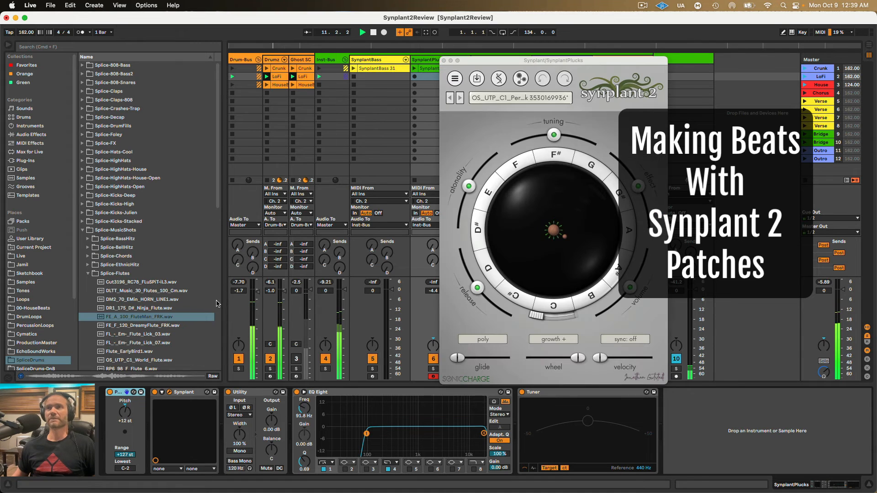
key("space")
- Load the KoolKalimba patch from the 00-Synplant2 Plucks folder into the plucks Synplant
left_click(519, 98)
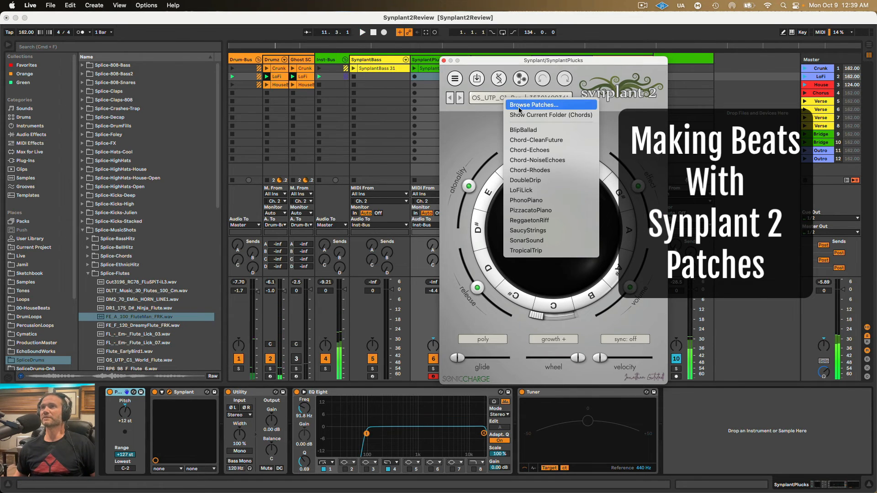
left_click(520, 105)
left_click(452, 43)
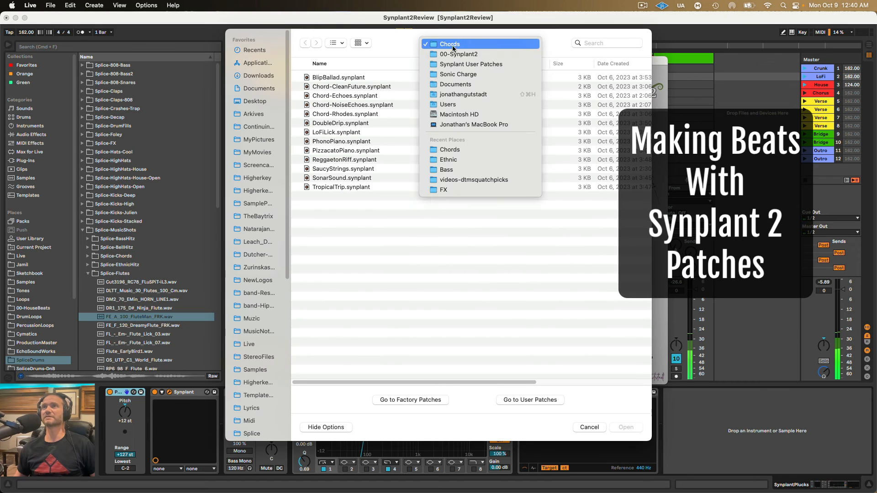
left_click(458, 54)
double_click(322, 142)
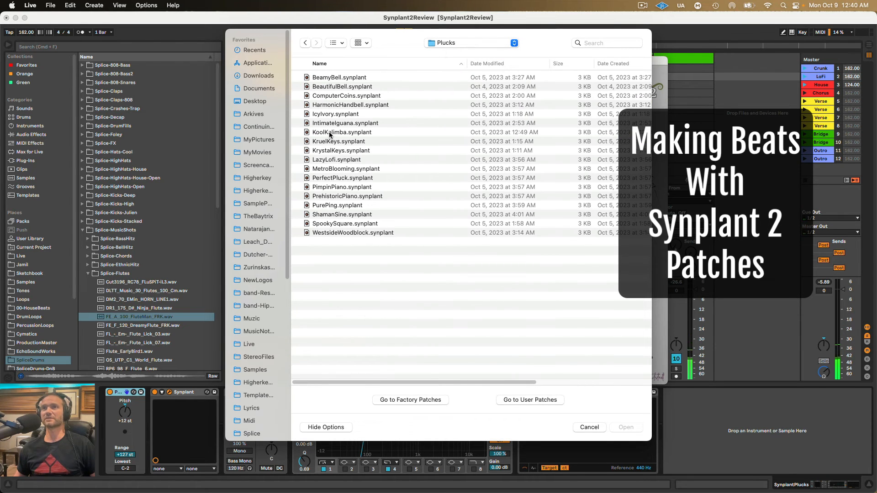
double_click(329, 133)
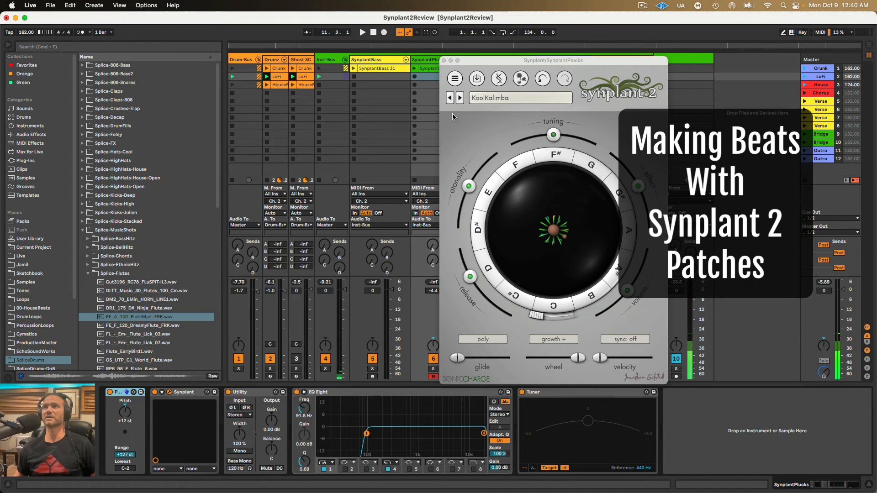
- Step the plucks Synplant through KruelKeys to the LazyLofi patch and close its window
left_click_drag(472, 60, 481, 58)
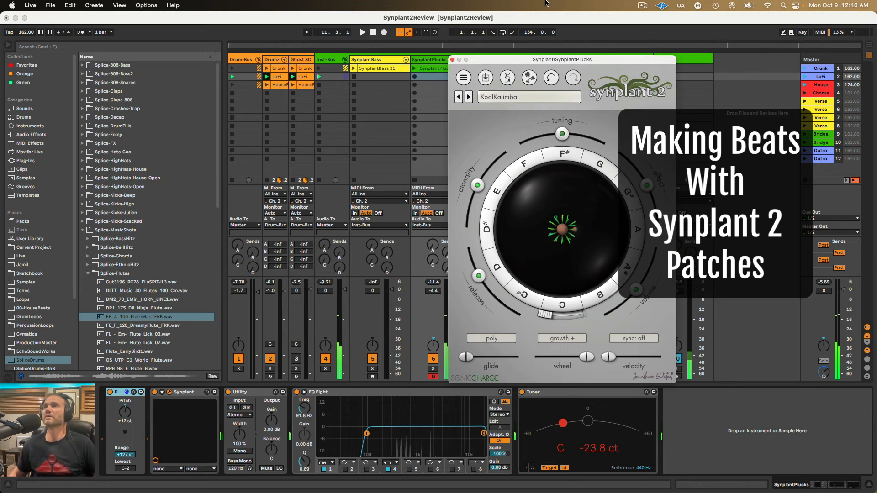
left_click(470, 98)
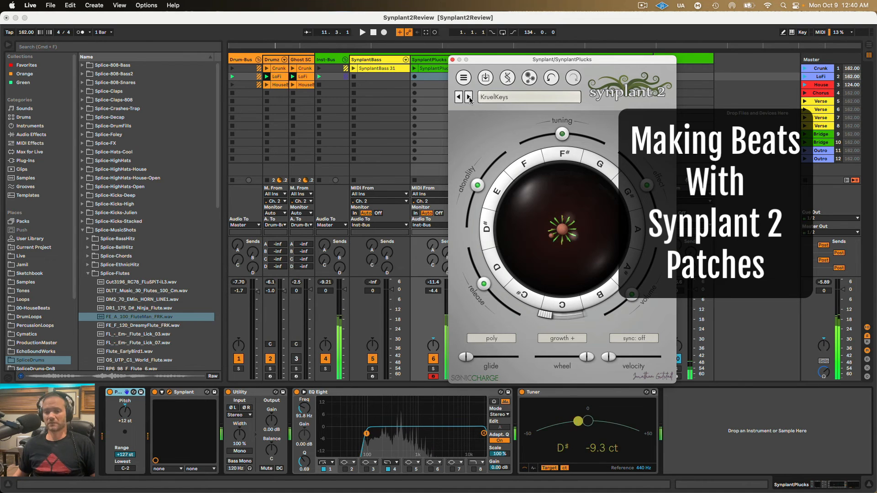
left_click(470, 97)
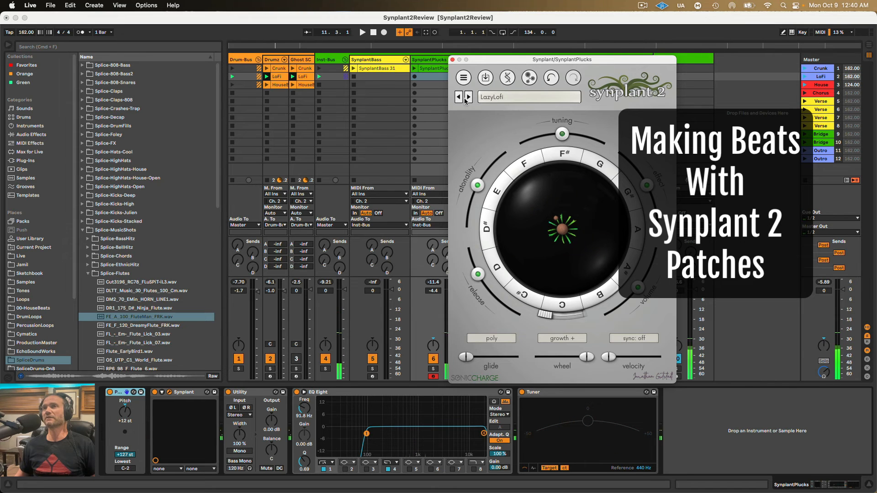
left_click(452, 60)
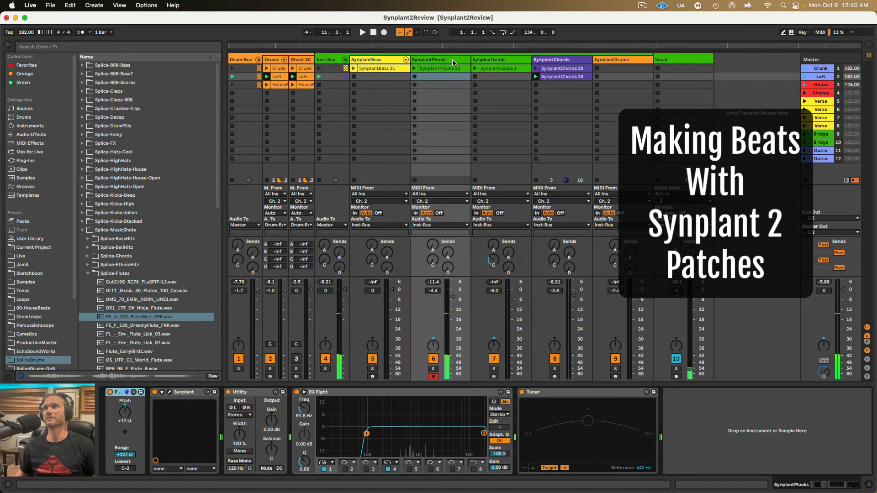
- Record a pluck clip in the SynplantPlucks track's LoFi slot and leave it looping
left_click(417, 77)
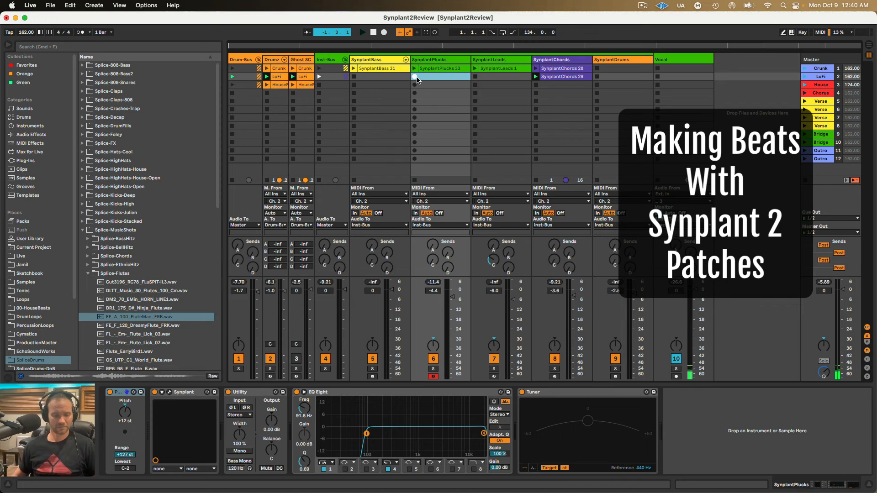
left_click(415, 77)
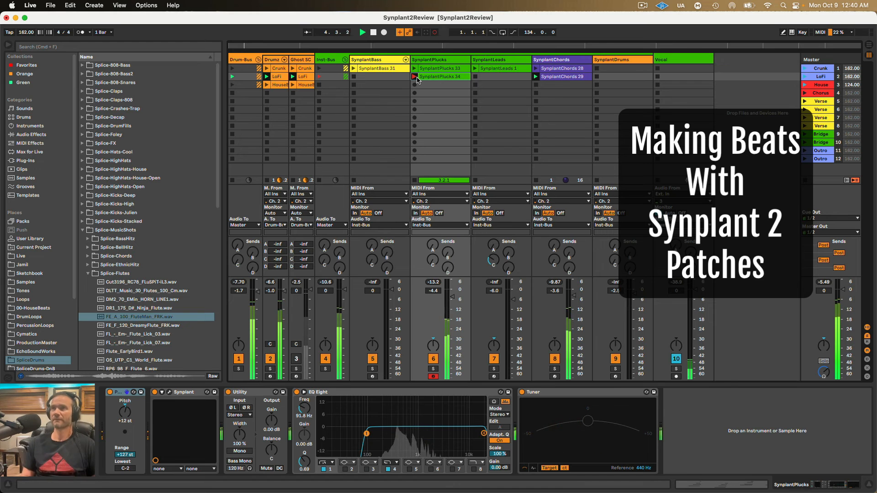
left_click(416, 77)
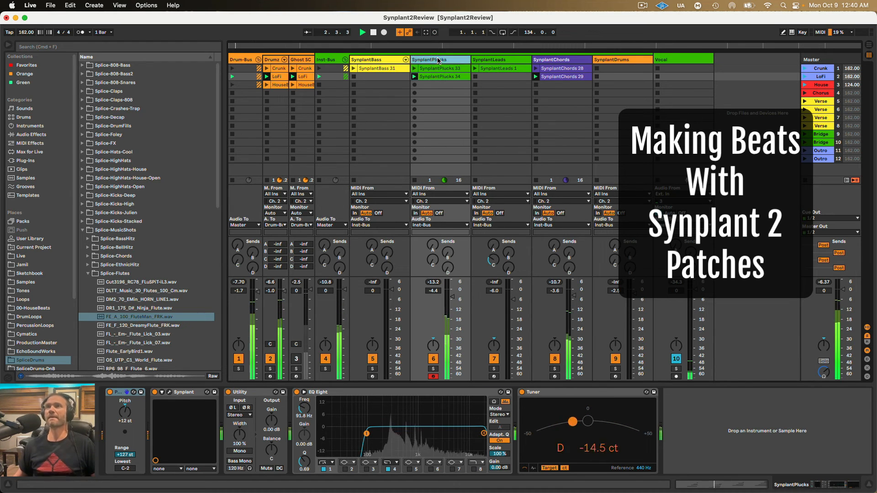
- Reopen the plucks Synplant, step past MetroBlooming to the PerfectPluck patch and close the window
left_click(169, 393)
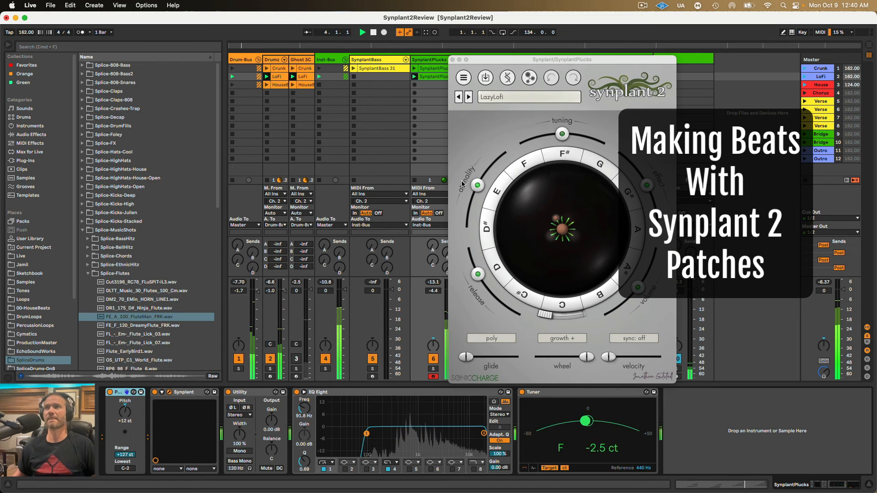
left_click(469, 97)
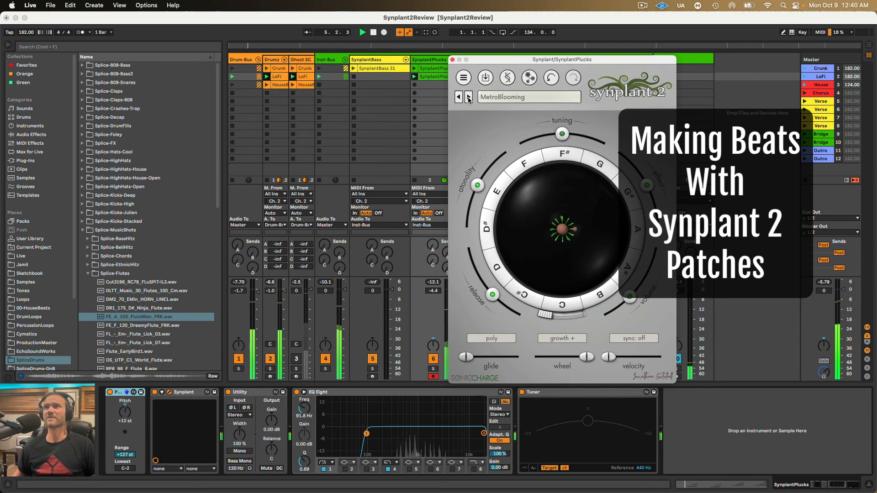
left_click(469, 97)
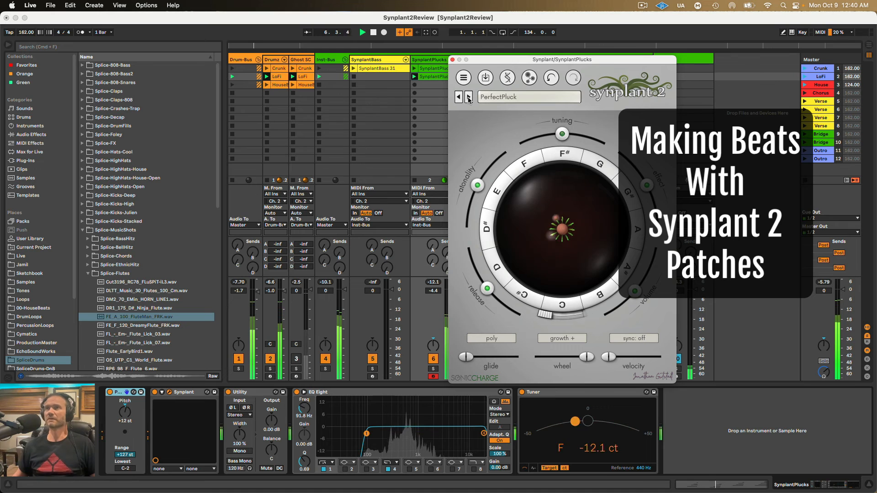
left_click(453, 60)
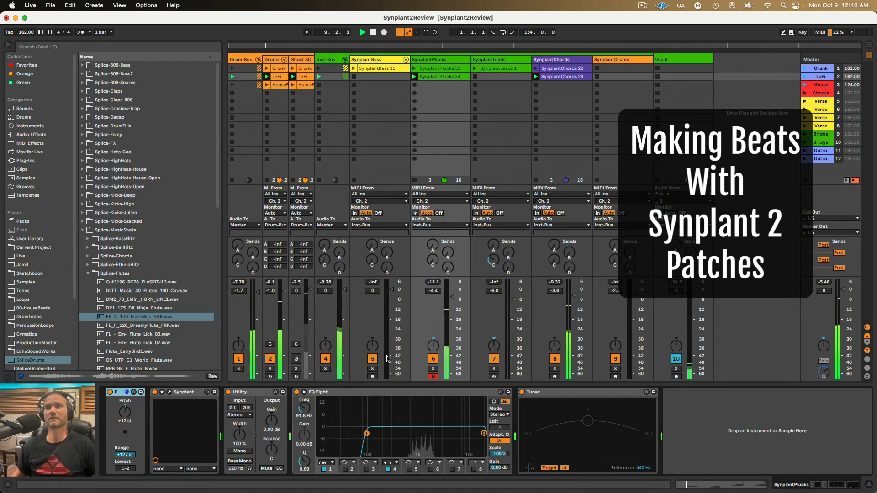
- Arm the SynplantBass track, select its LoFi slot and open the bass Synplant
left_click(372, 376)
left_click(379, 77)
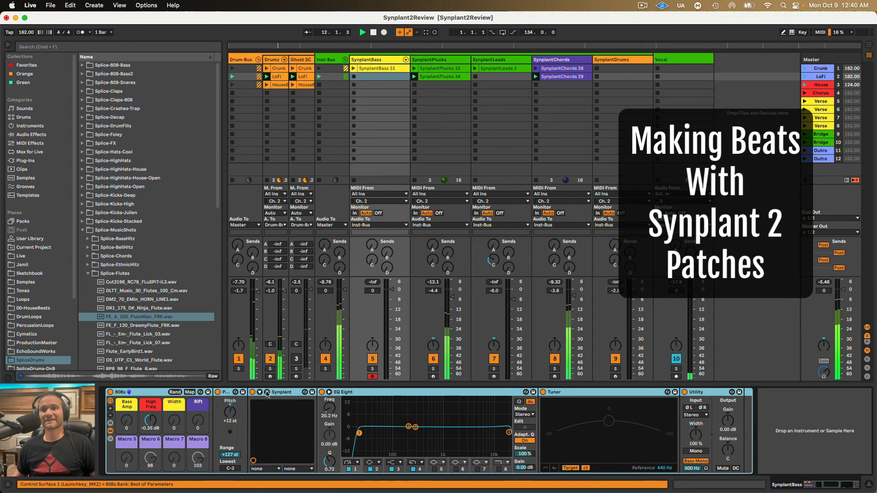
left_click(267, 392)
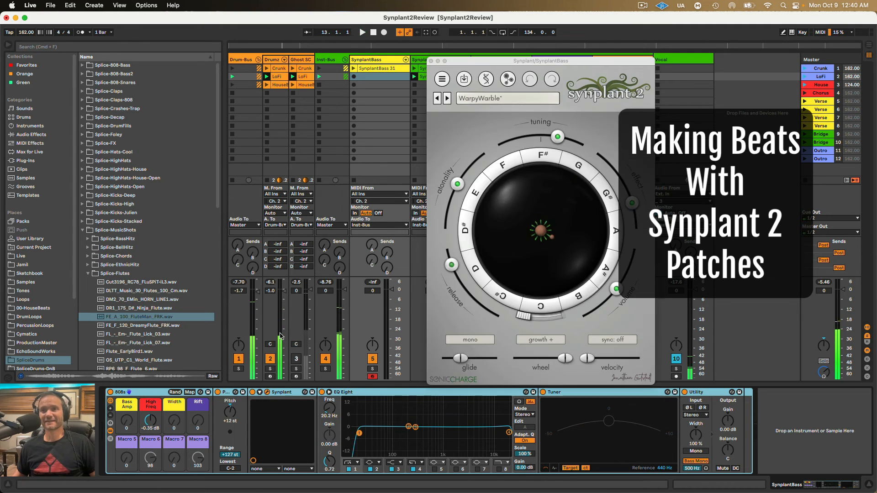
- Audition the SensualStab patch in the bass Synplant, load 808Crunk instead and close the window
left_click(471, 99)
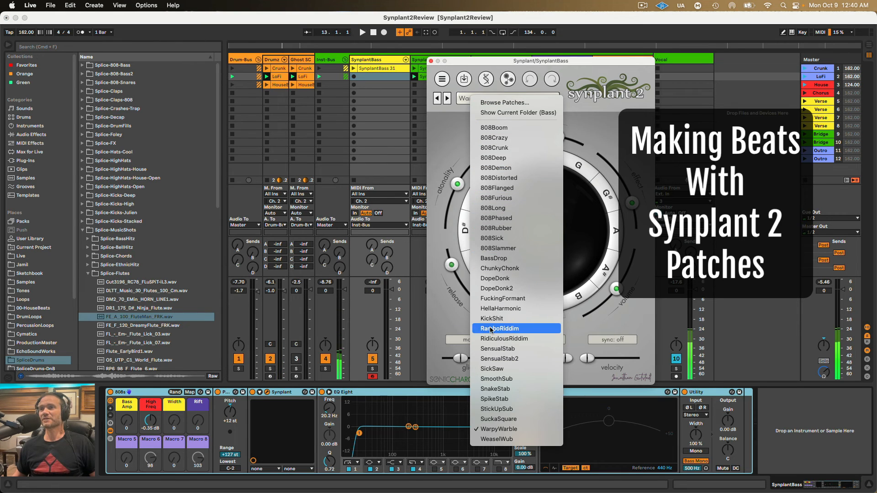
left_click(492, 349)
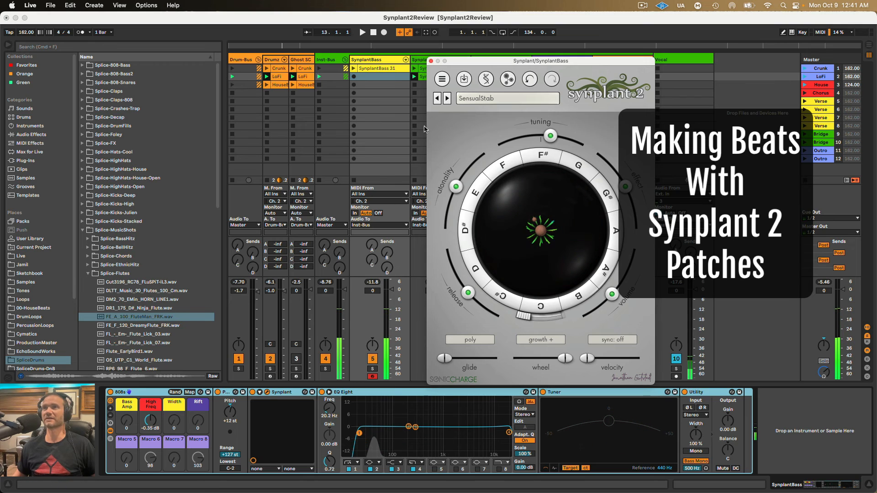
left_click(477, 101)
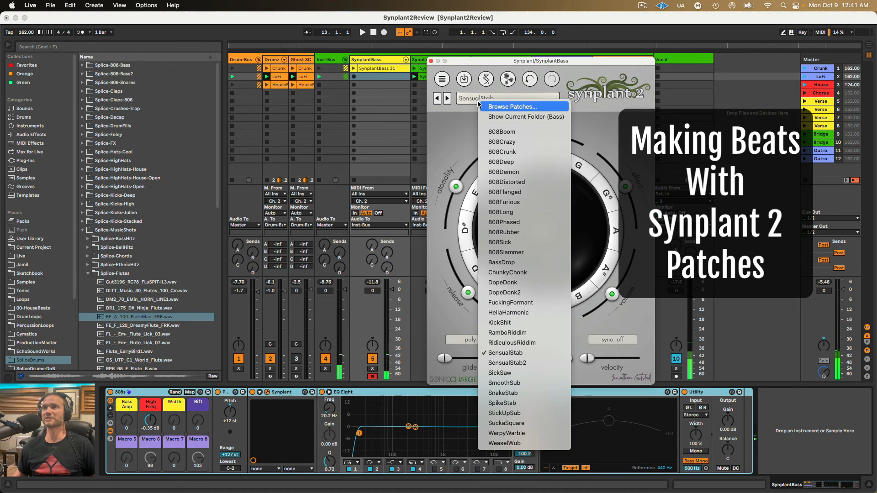
left_click(495, 153)
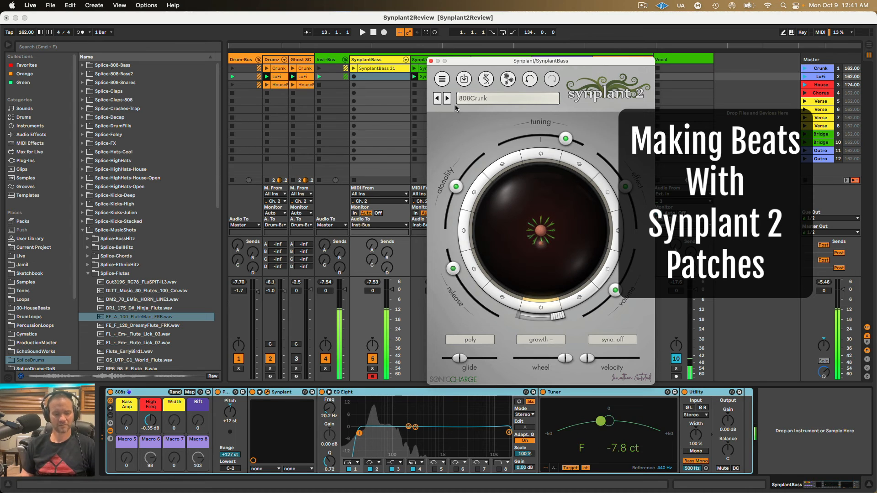
left_click(431, 60)
left_click(354, 77)
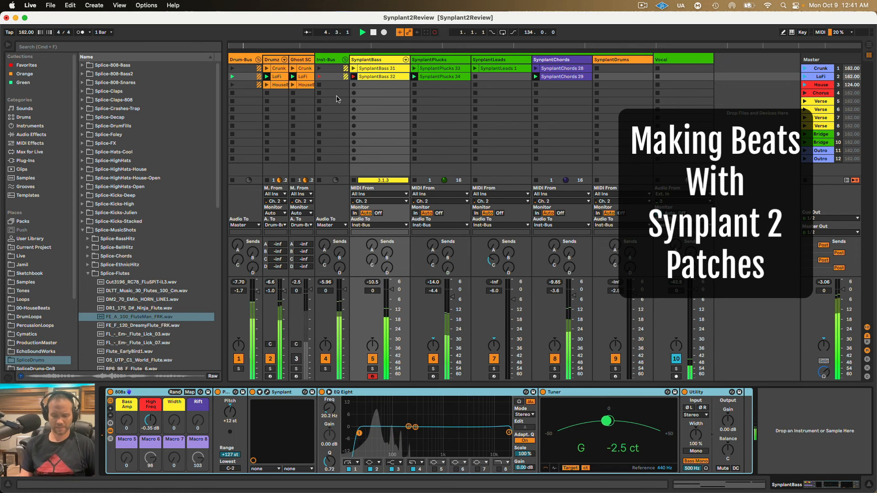
key("space")
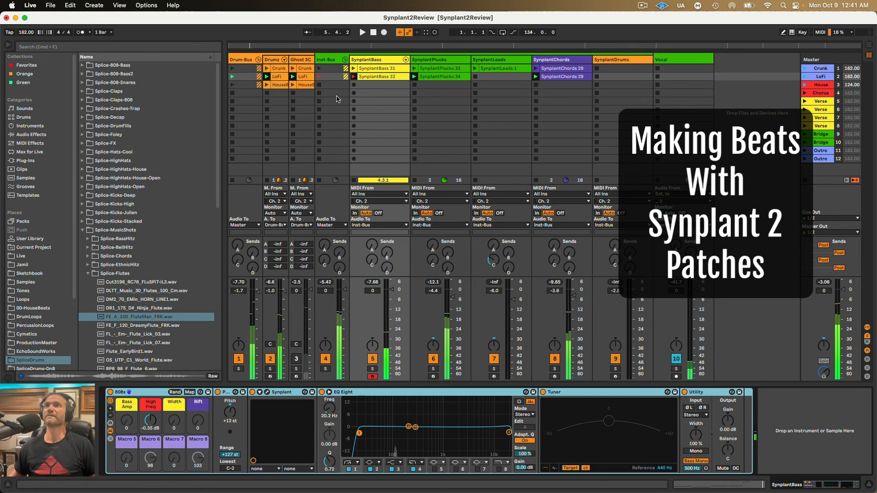
left_click(359, 78)
key("Delete")
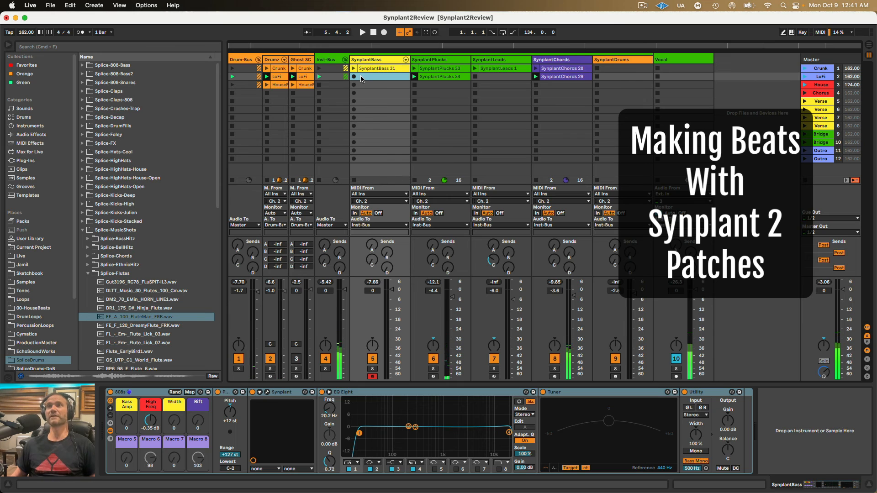
- Record a bass clip in SynplantBass's LoFi slot, arm SynplantLeads and record a lead clip in the same scene
left_click(355, 77)
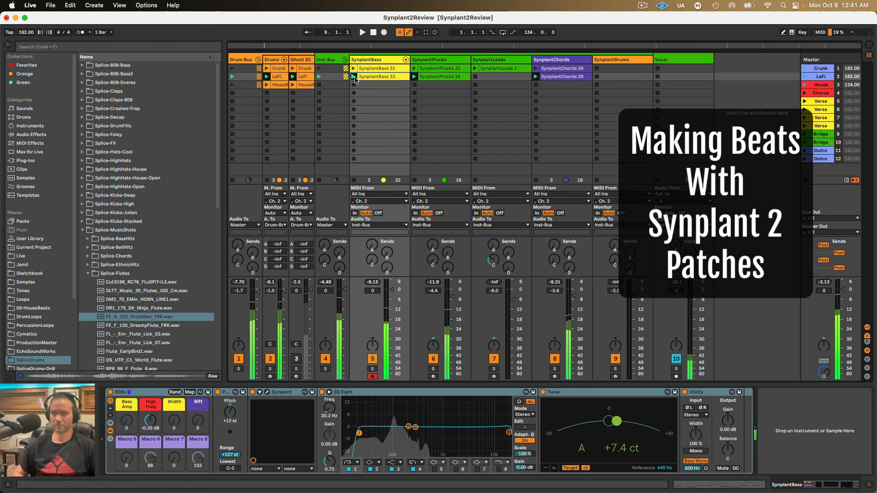
left_click(494, 377)
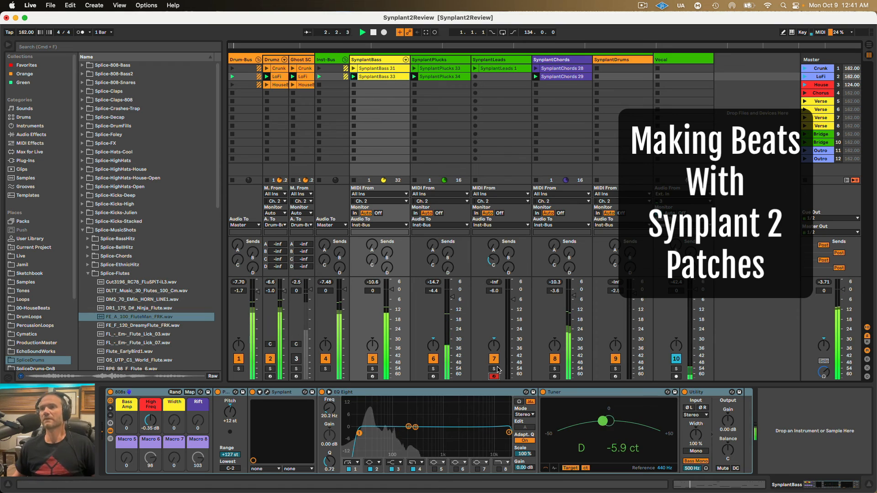
left_click(477, 80)
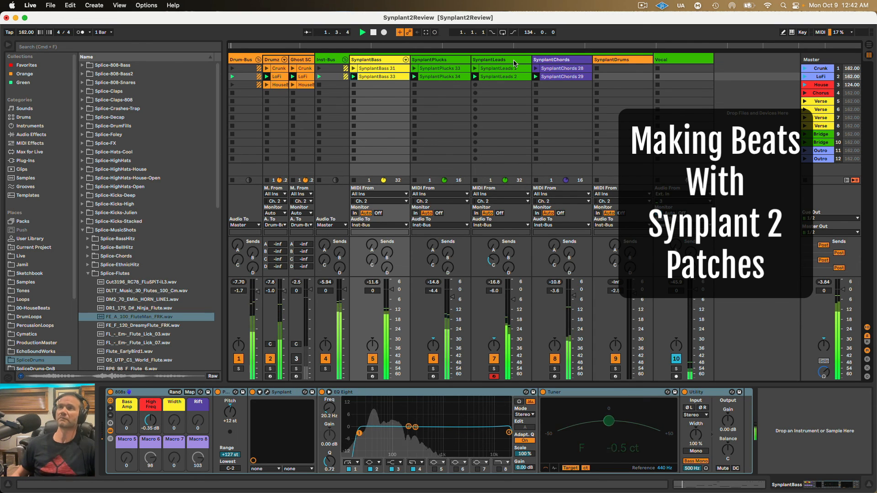
- Lower the SynplantLeads volume to -10.2 dB and recolor the track and its clips cyan
left_click_drag(514, 299, 513, 303)
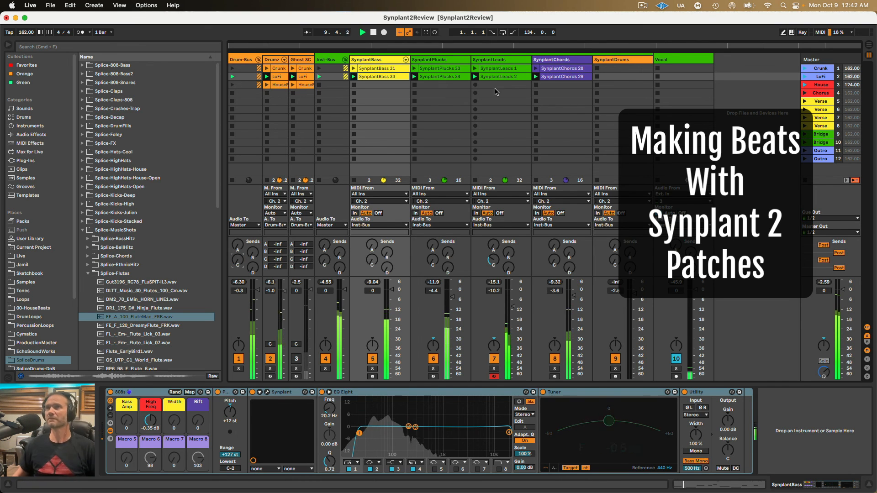
left_click(491, 62)
right_click(491, 61)
left_click(551, 178)
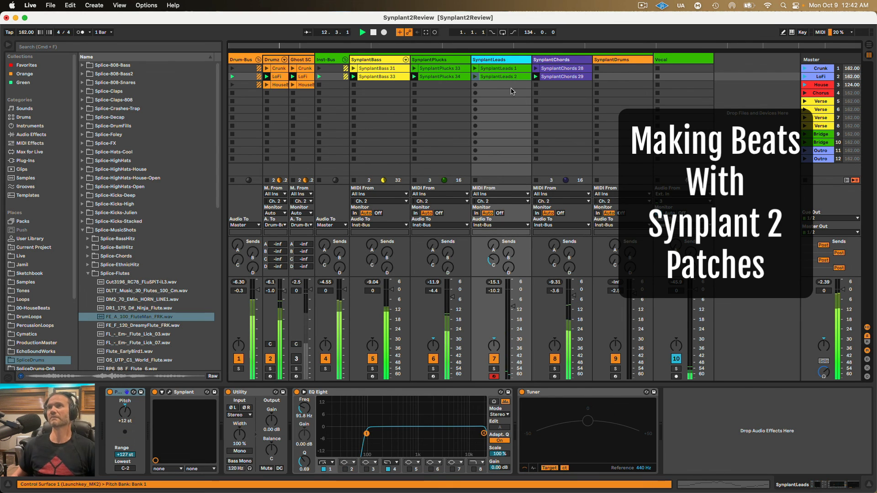
right_click(511, 78)
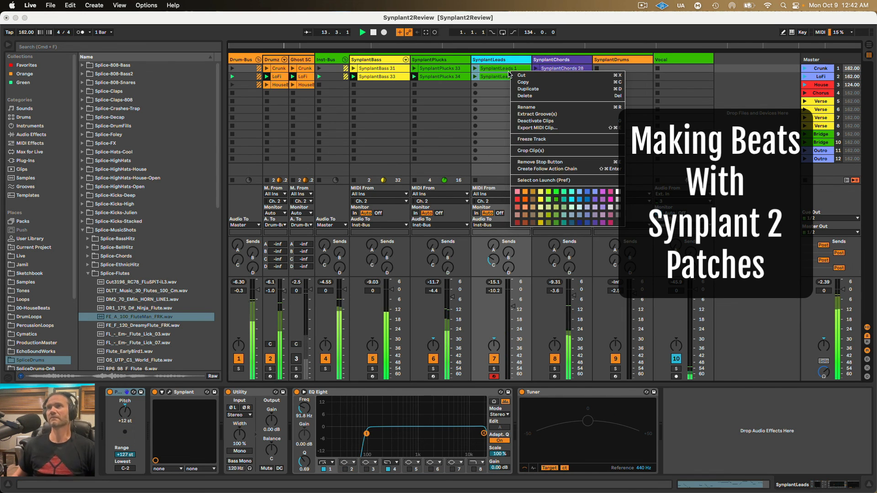
left_click(571, 201)
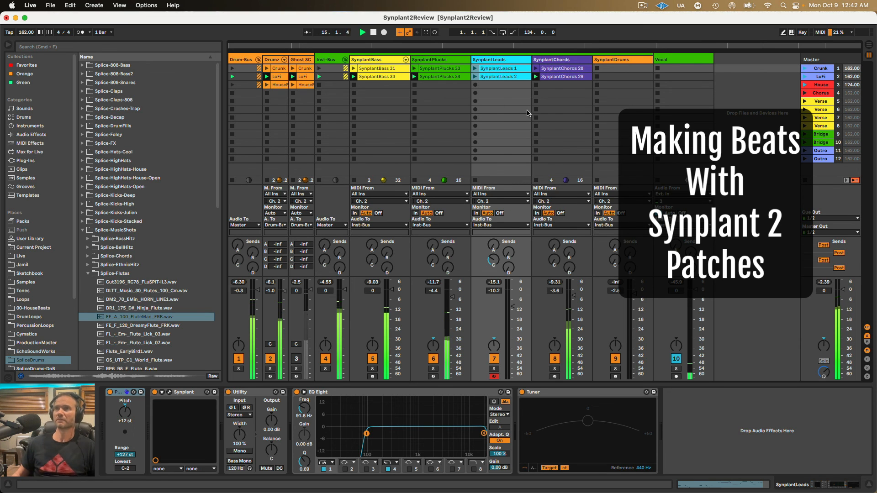
- Try Chord-Echoes in the SynplantChords Synplant, switch to Chord-NoiseEchoes and set the track volume to -3.6 dB
left_click(565, 61)
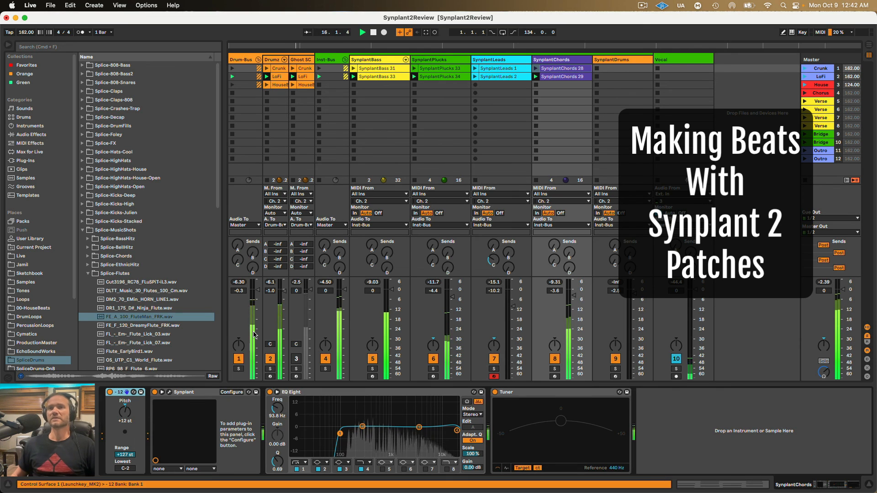
left_click(170, 392)
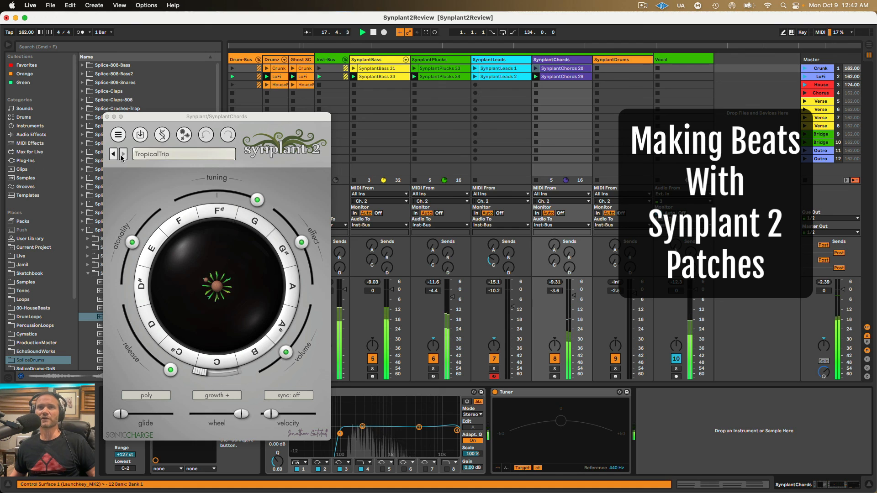
left_click(141, 155)
left_click(156, 202)
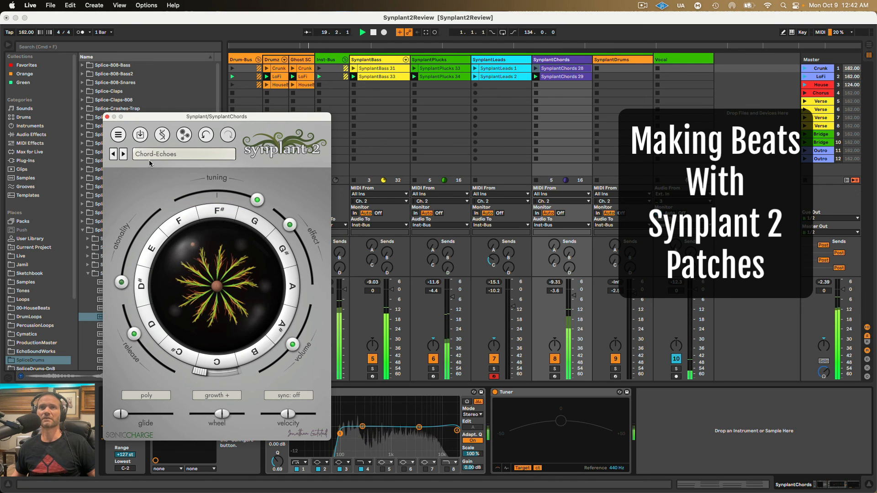
left_click_drag(574, 295, 574, 296)
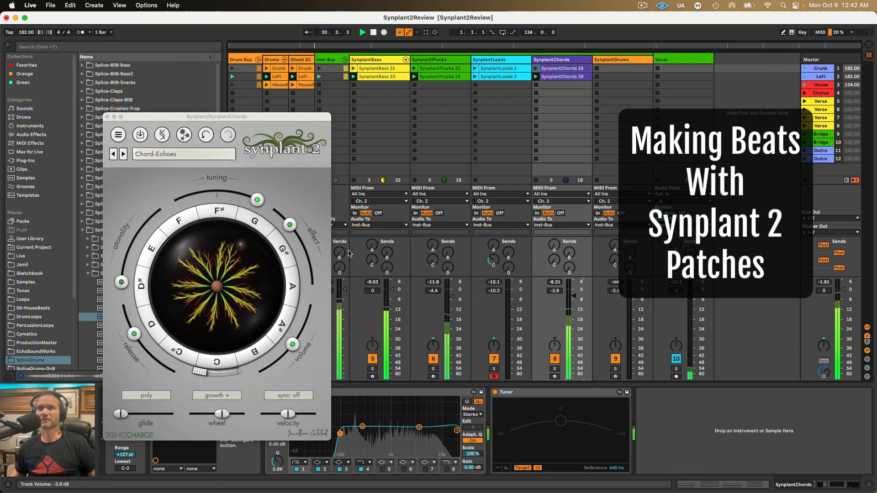
left_click(113, 155)
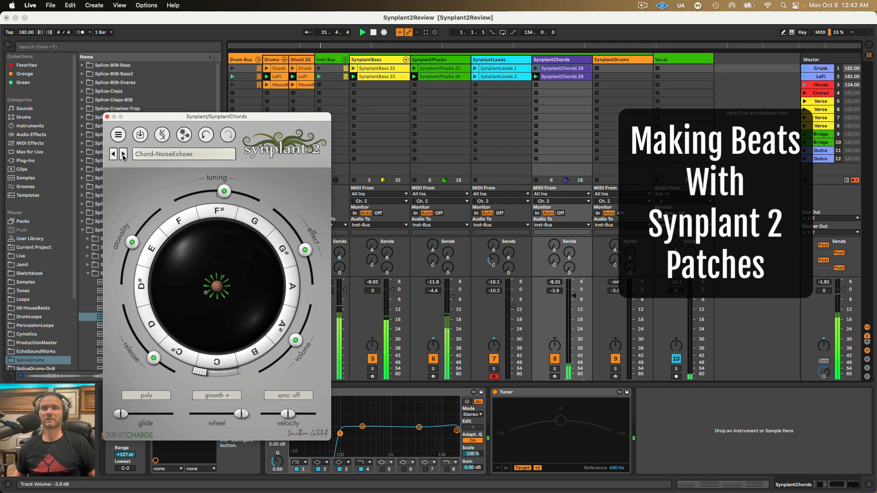
left_click_drag(573, 297, 572, 296)
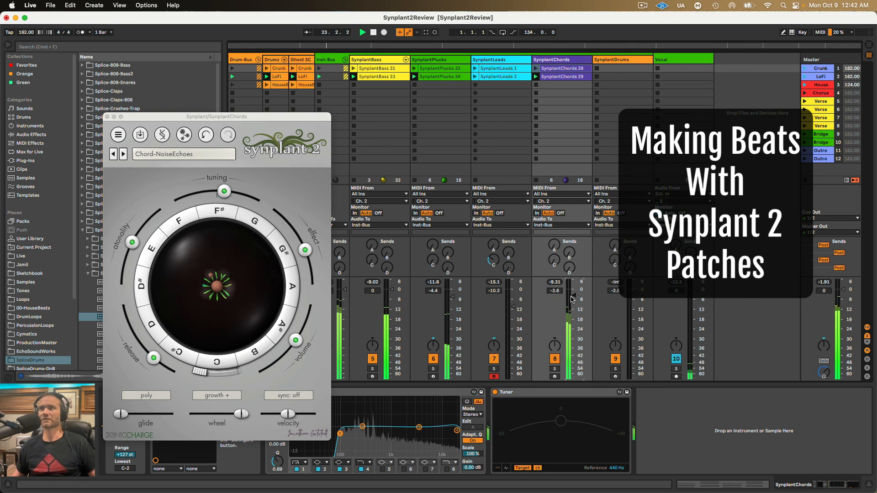
left_click(107, 117)
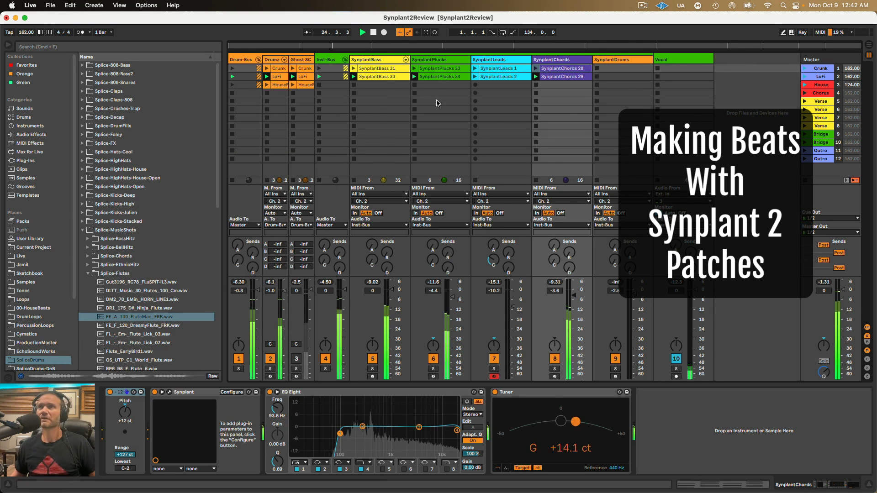
- Step the plucks Synplant through PimpinPiano and PrehistoricPiano to the PurePing patch and close its window
left_click(437, 63)
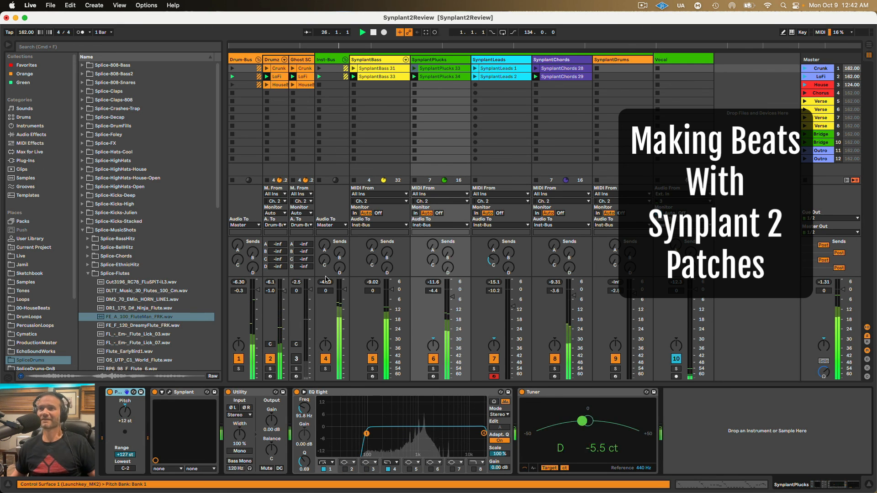
left_click(170, 391)
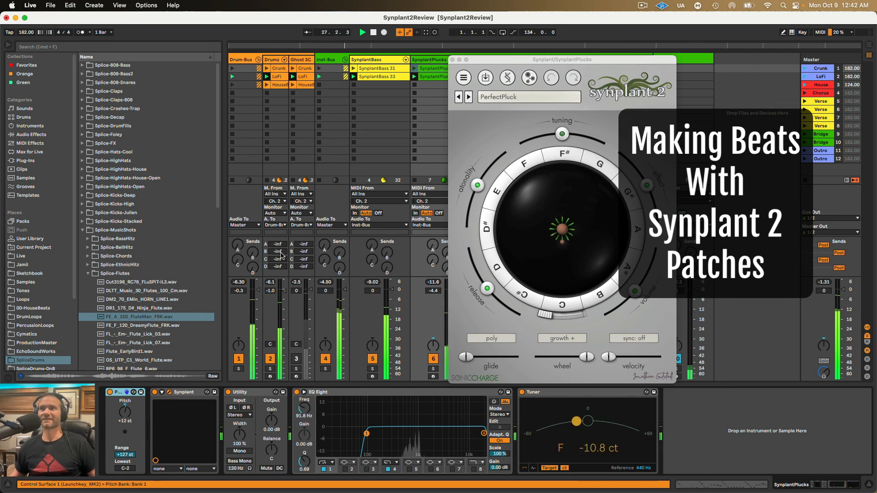
left_click(467, 98)
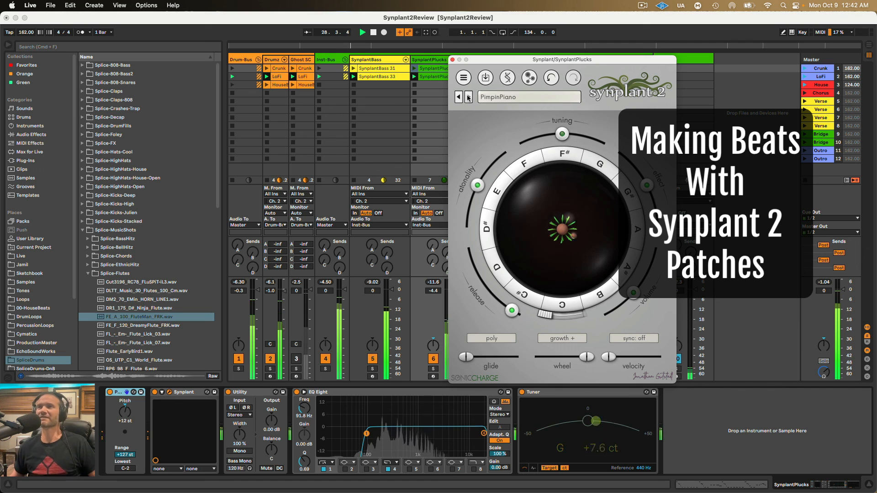
left_click(468, 98)
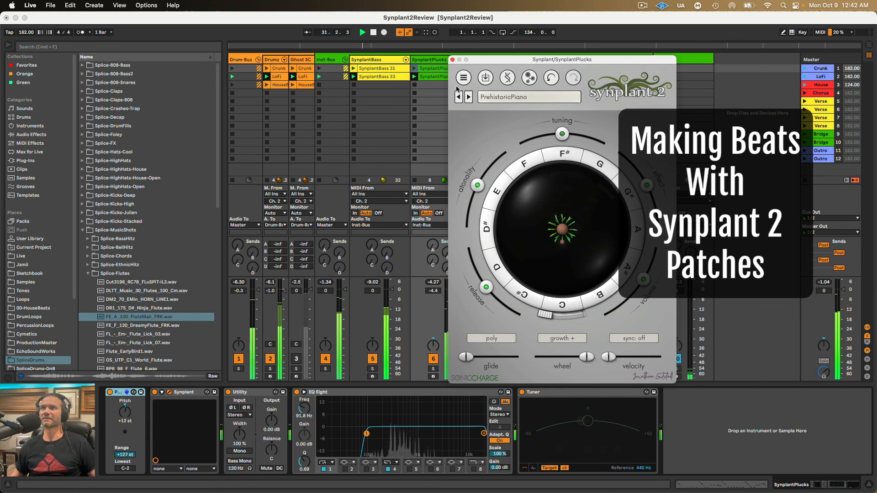
left_click(468, 97)
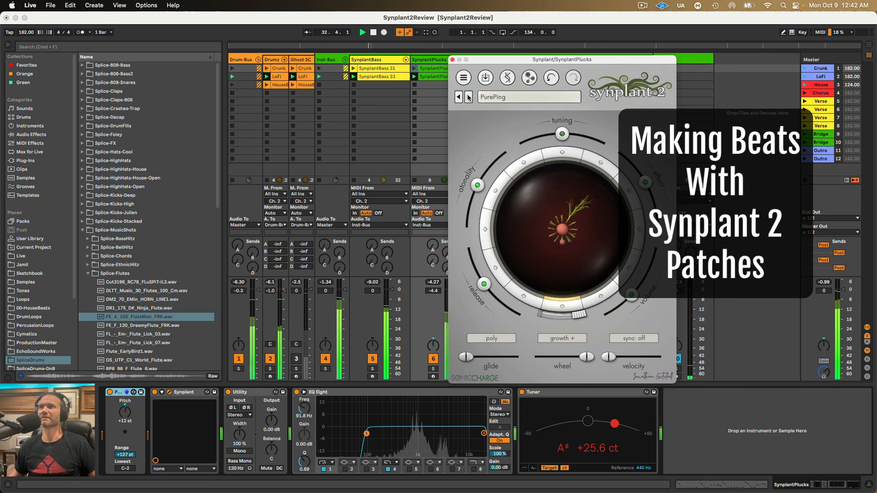
left_click(453, 60)
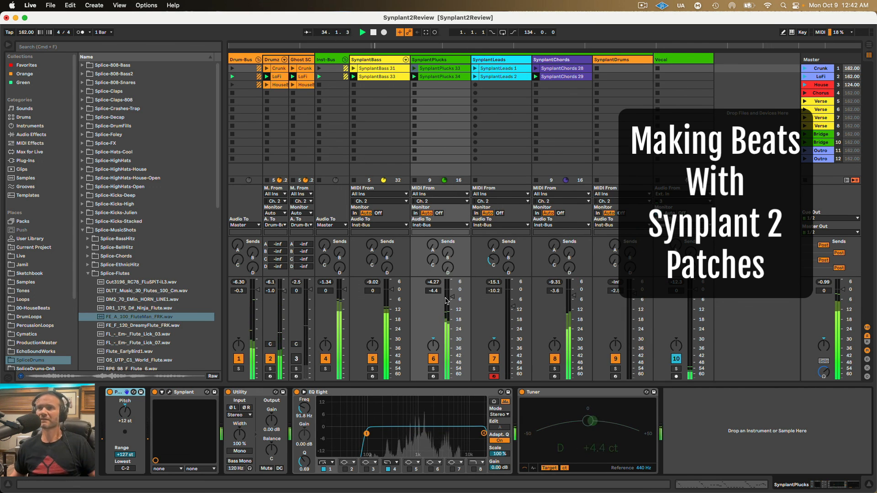